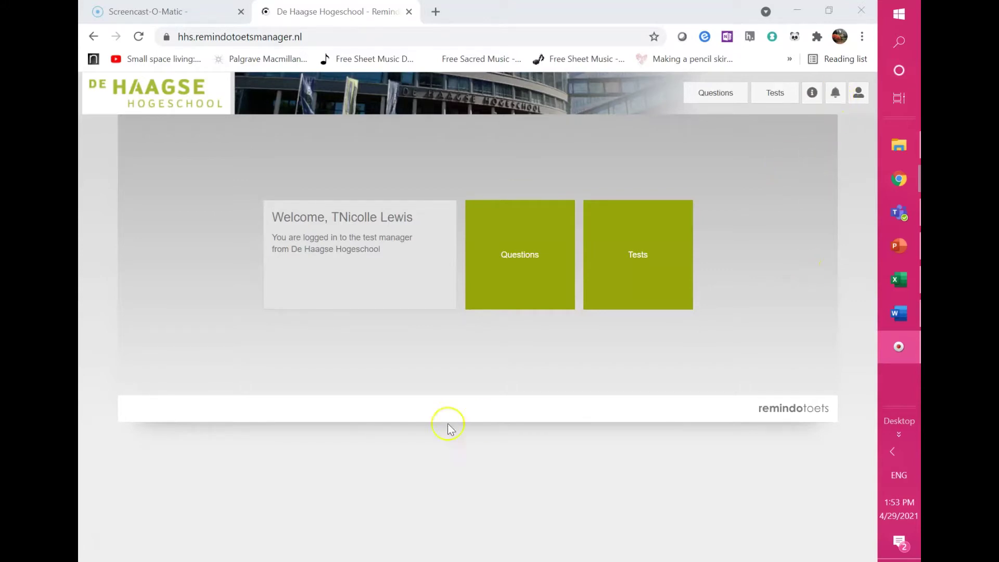
Open the questions overview and preview the first multiple choice question about what Advocates-General make in open court.
left_click(511, 264)
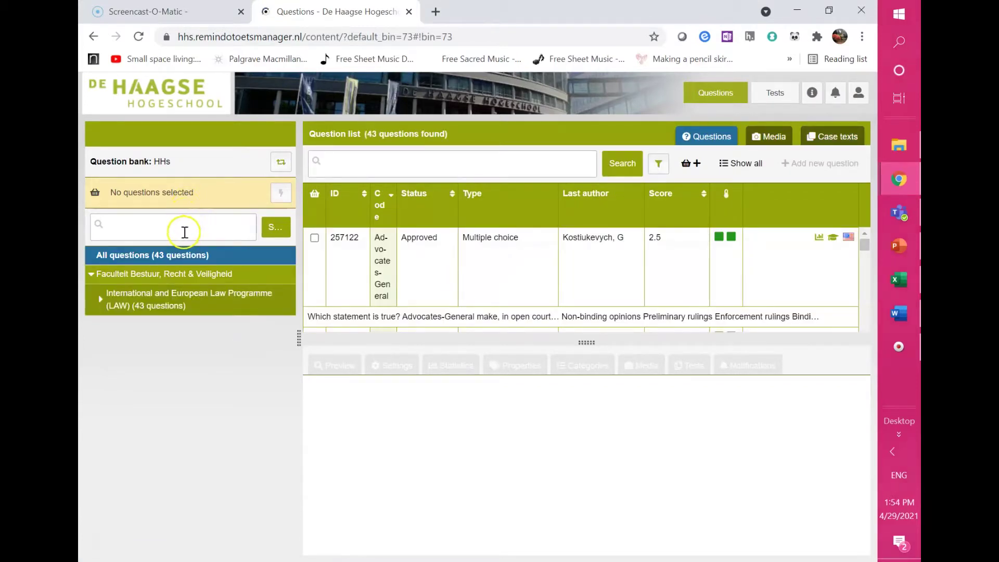
left_click(179, 278)
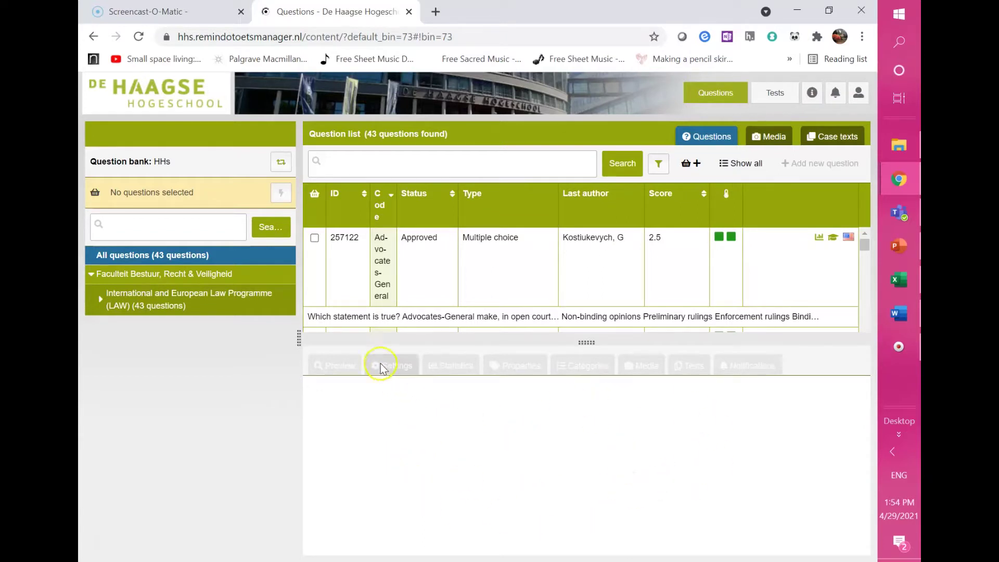
left_click(355, 318)
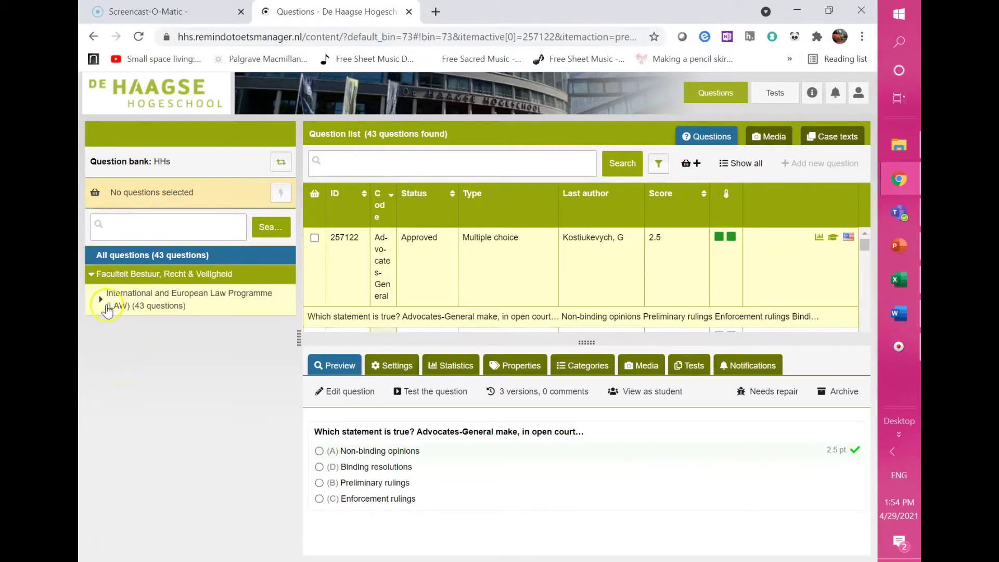
Expand the International and European Law Programme (LAW) category and its Introduction to Remindo Training course to list all subtopics.
left_click(128, 258)
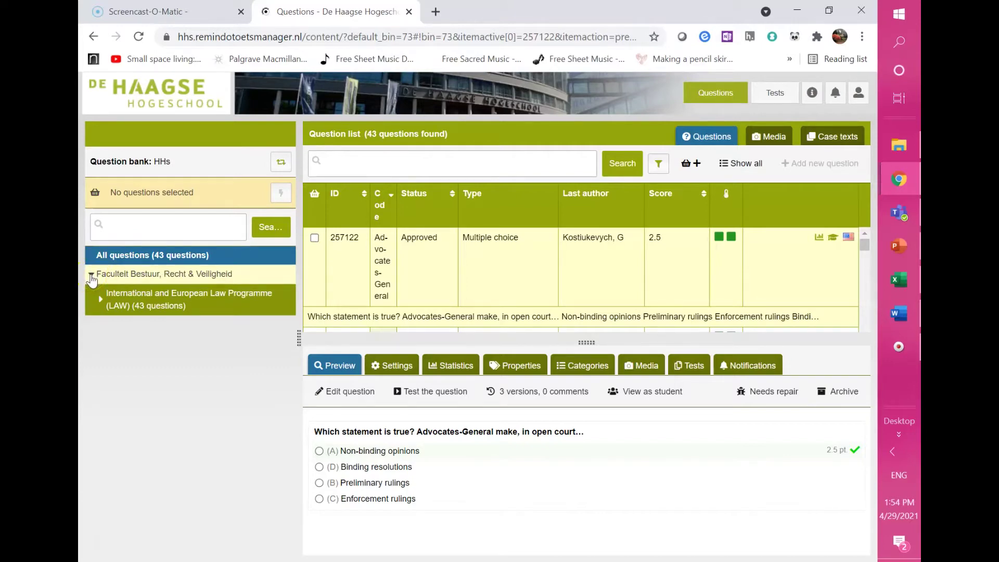
left_click(90, 277)
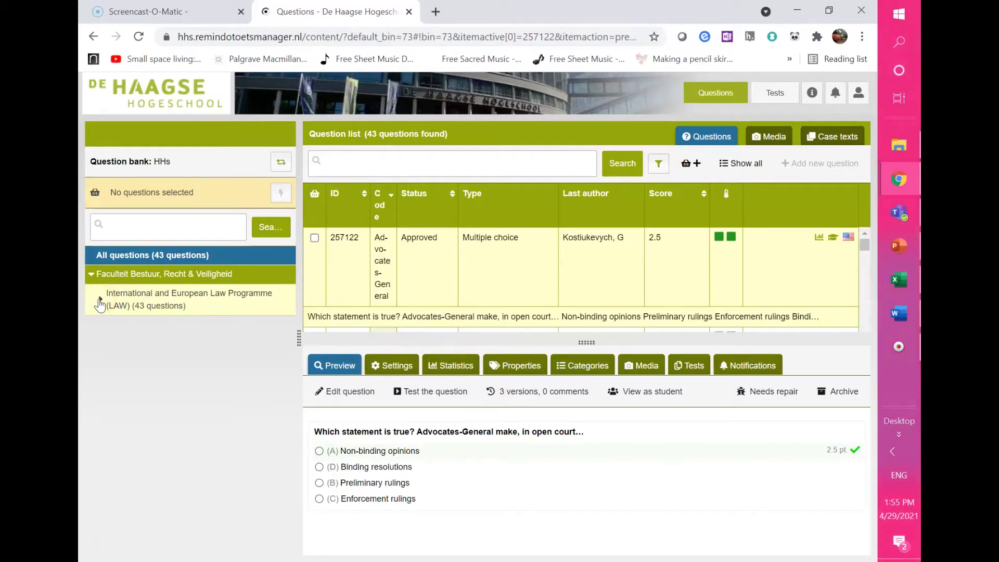
left_click(100, 302)
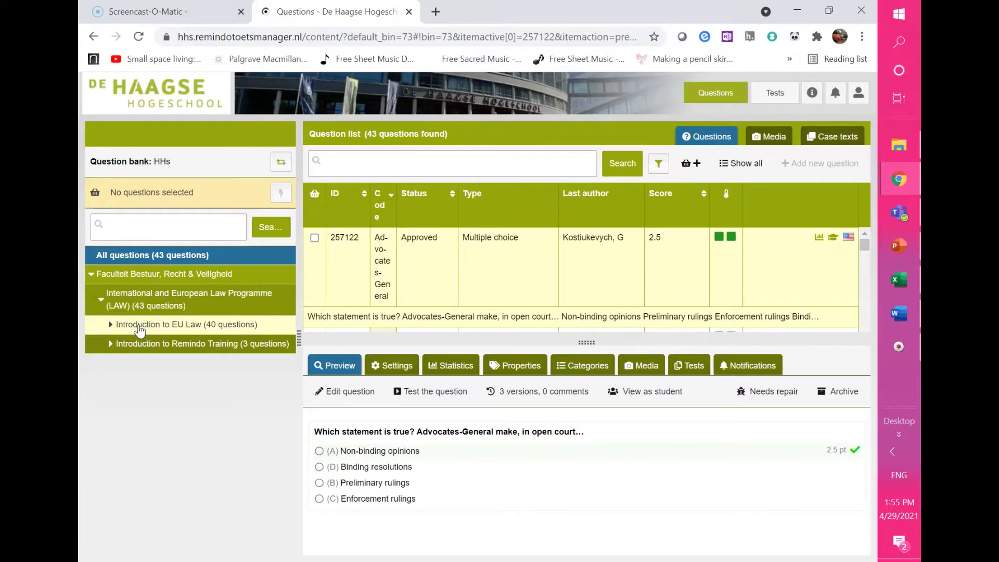
left_click(137, 353)
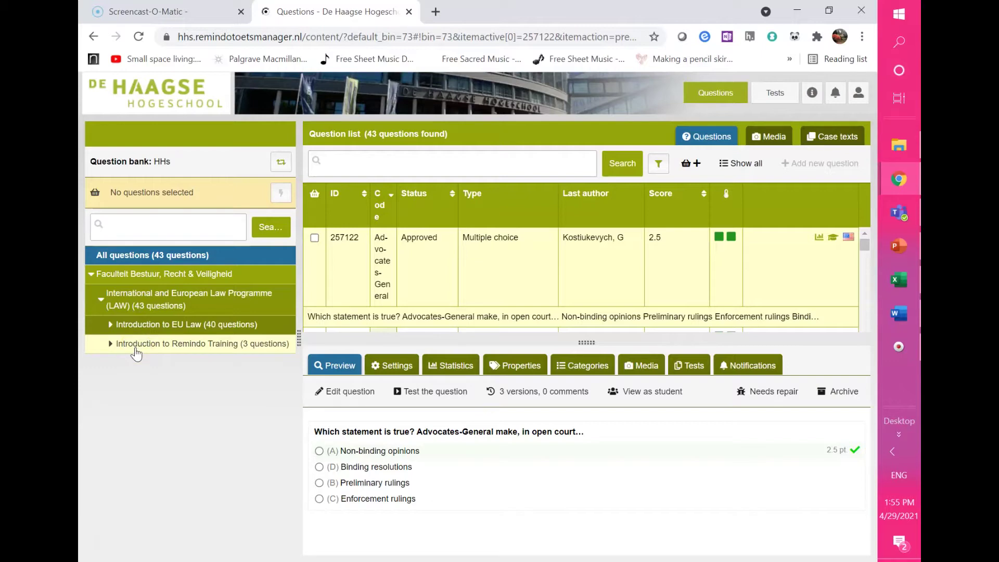
left_click(119, 331)
left_click(123, 346)
left_click(111, 344)
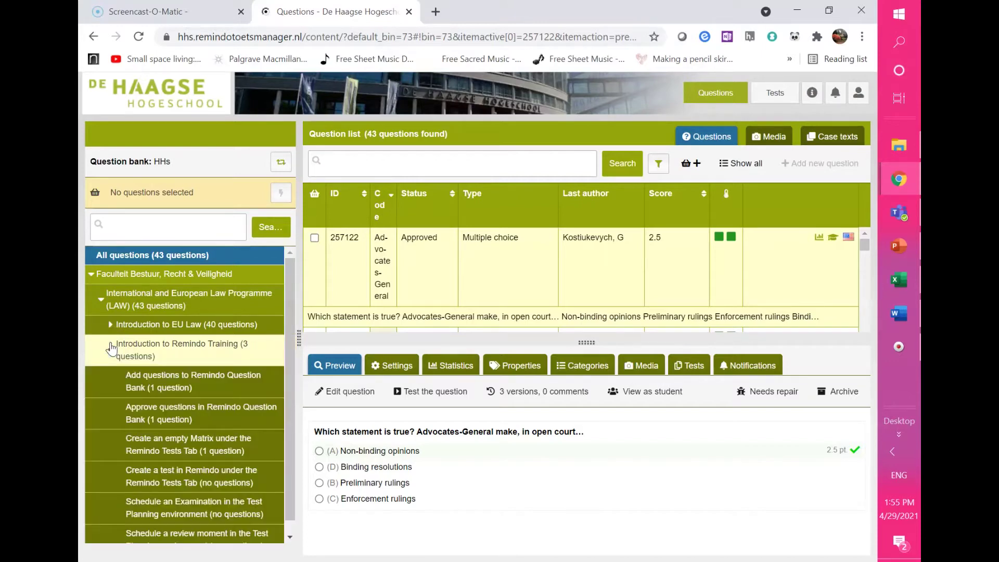
left_click(162, 399)
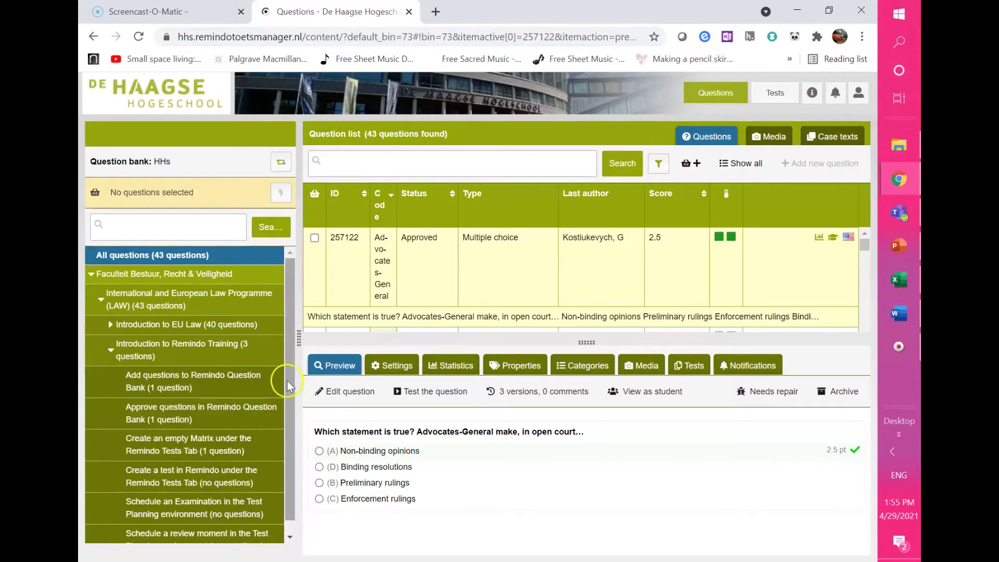
left_click_drag(286, 380, 290, 436)
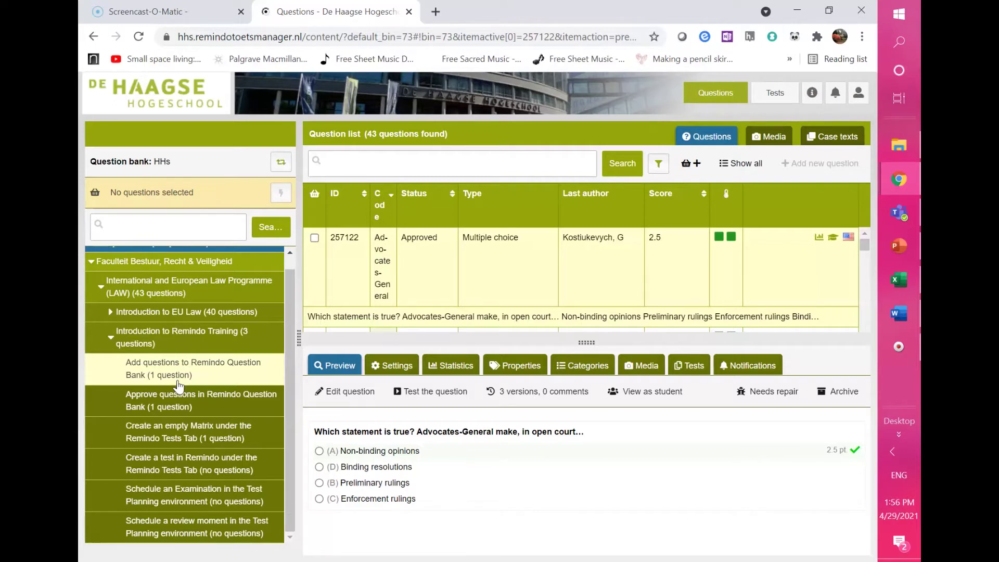
left_click(169, 473)
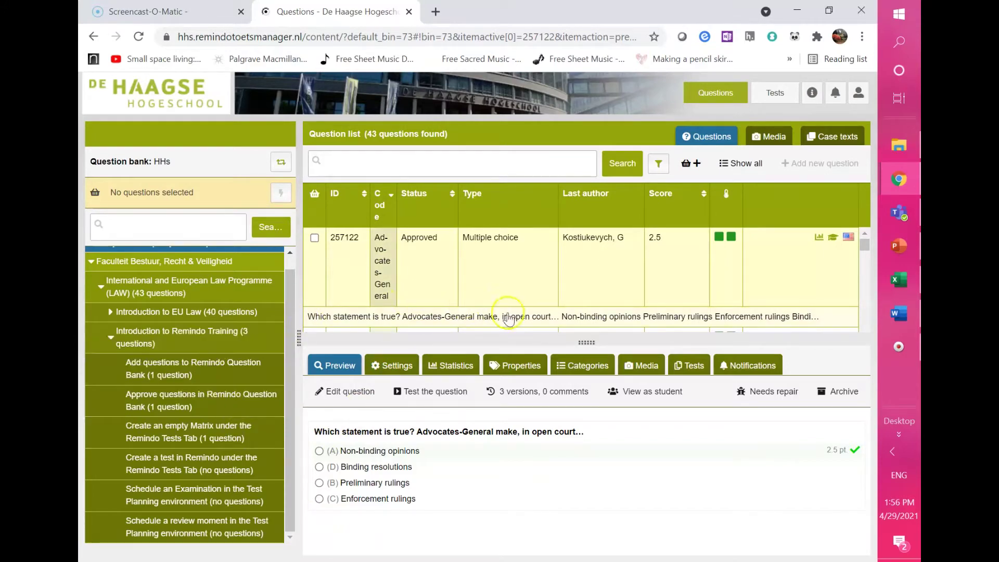
Look through the question lists of Introduction to Remindo Training and Introduction to EU Law.
left_click(180, 342)
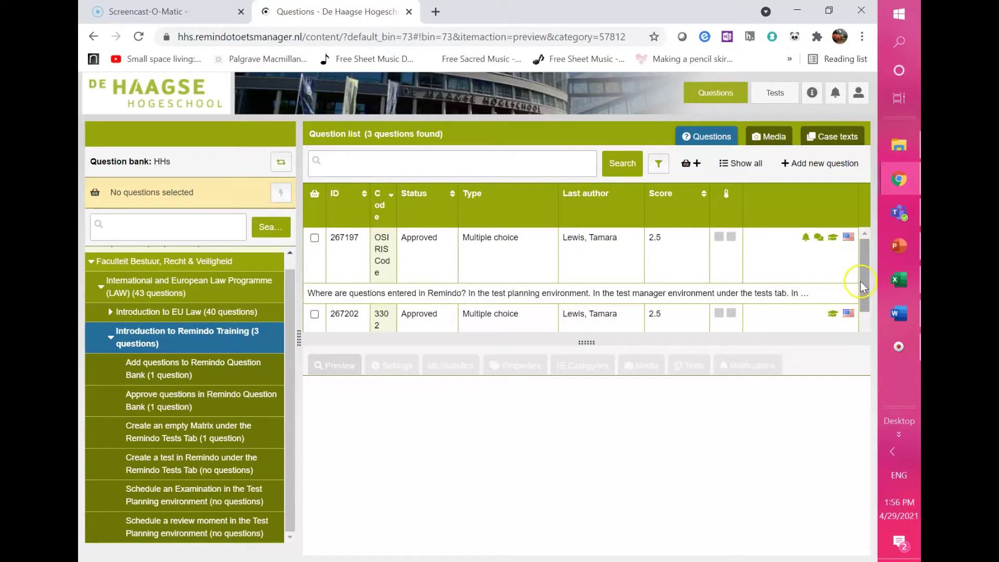
left_click_drag(862, 283, 865, 323)
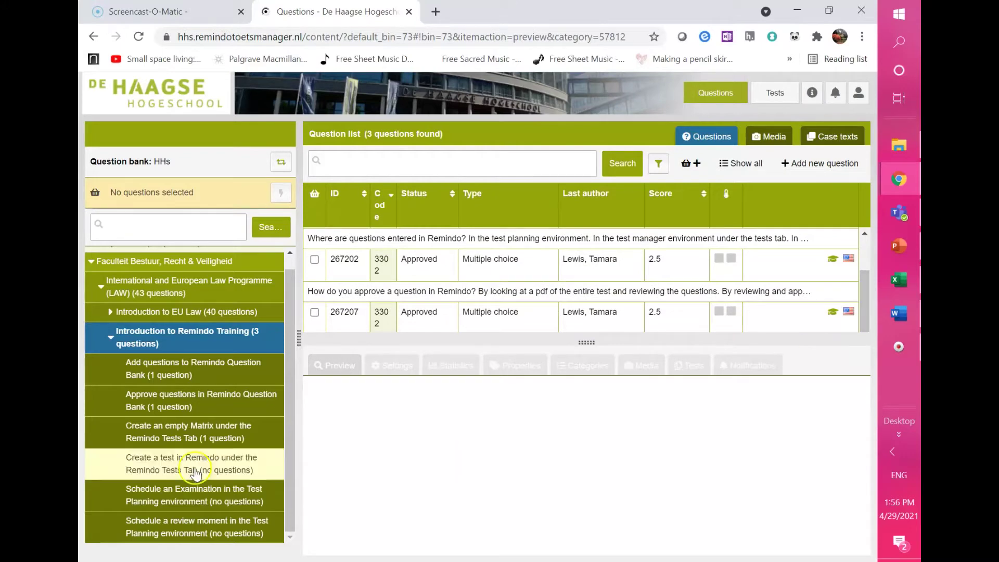
left_click(163, 316)
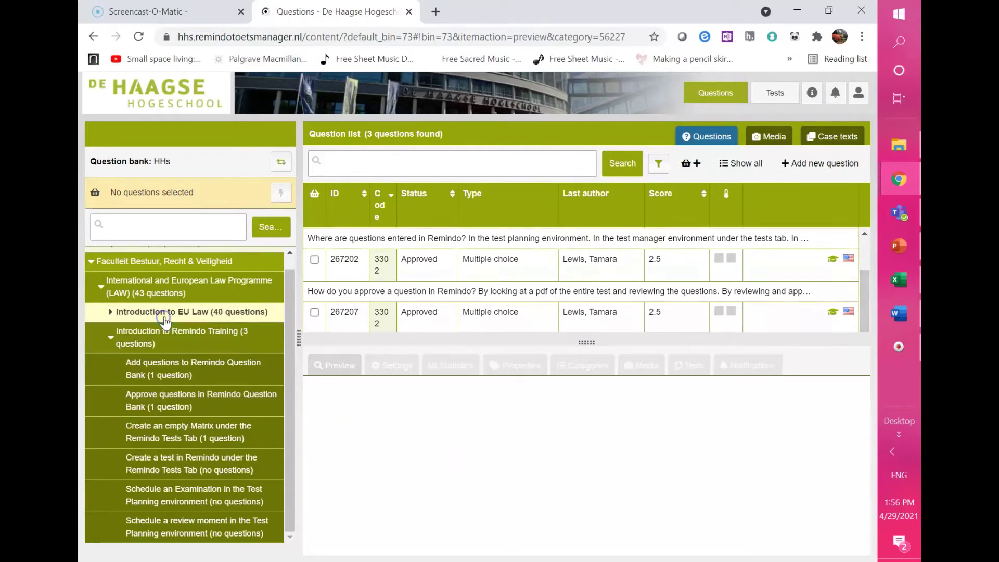
left_click(160, 315)
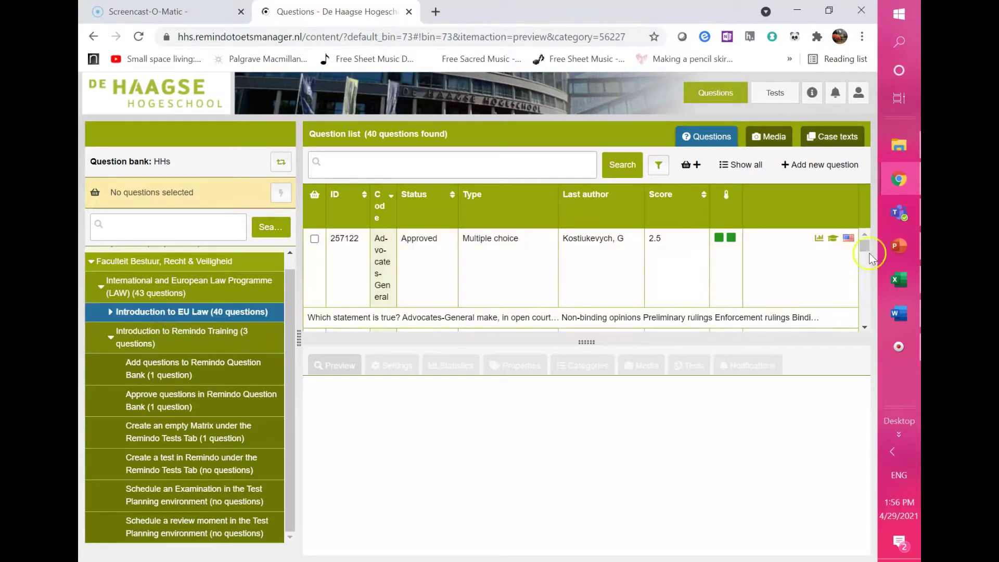
mouse_move(867, 244)
left_mouse_down()
mouse_move(862, 289)
mouse_move(867, 225)
left_mouse_up()
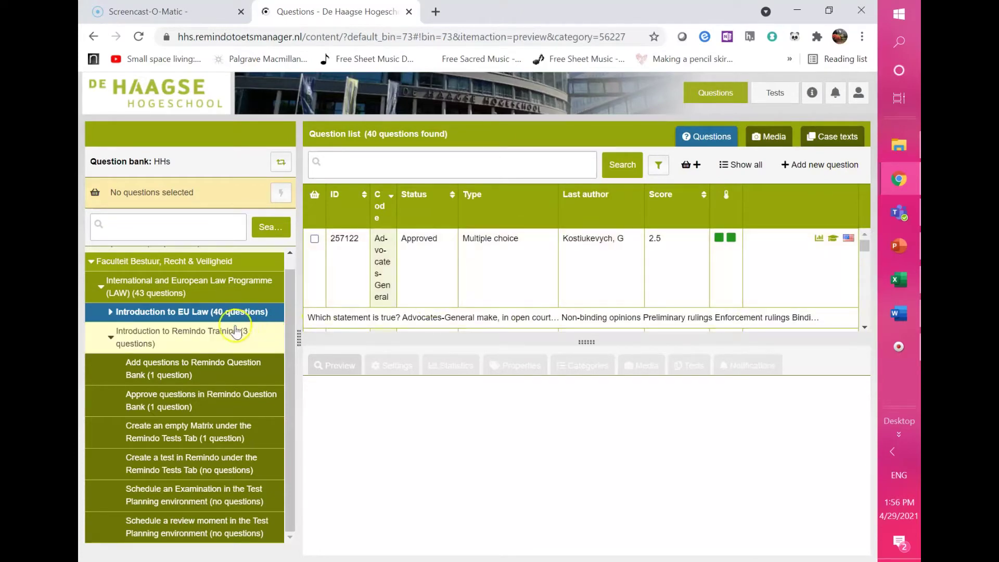
Return to Introduction to Remindo Training and view the question under Add questions to Remindo Question Bank.
left_click(218, 333)
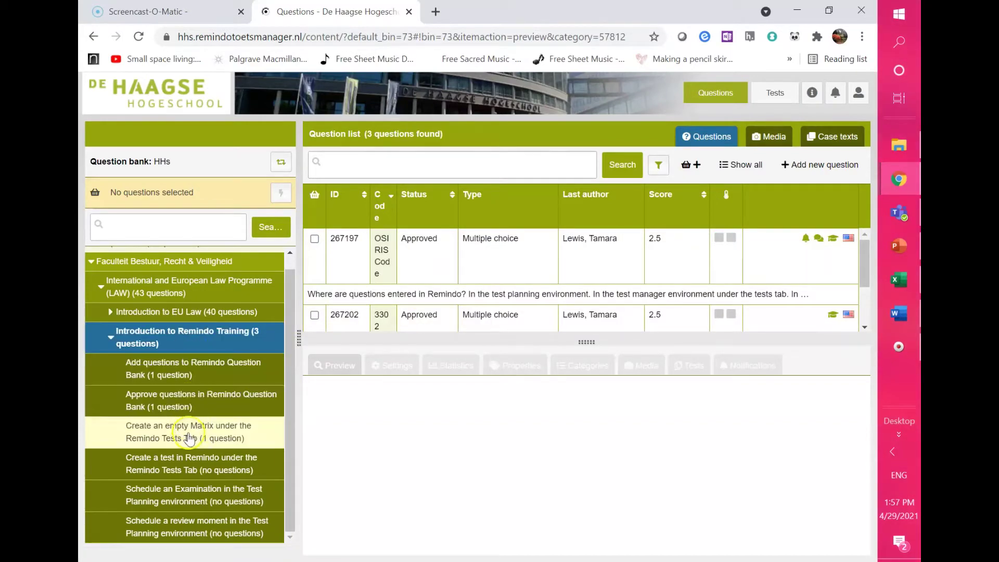
left_click(202, 398)
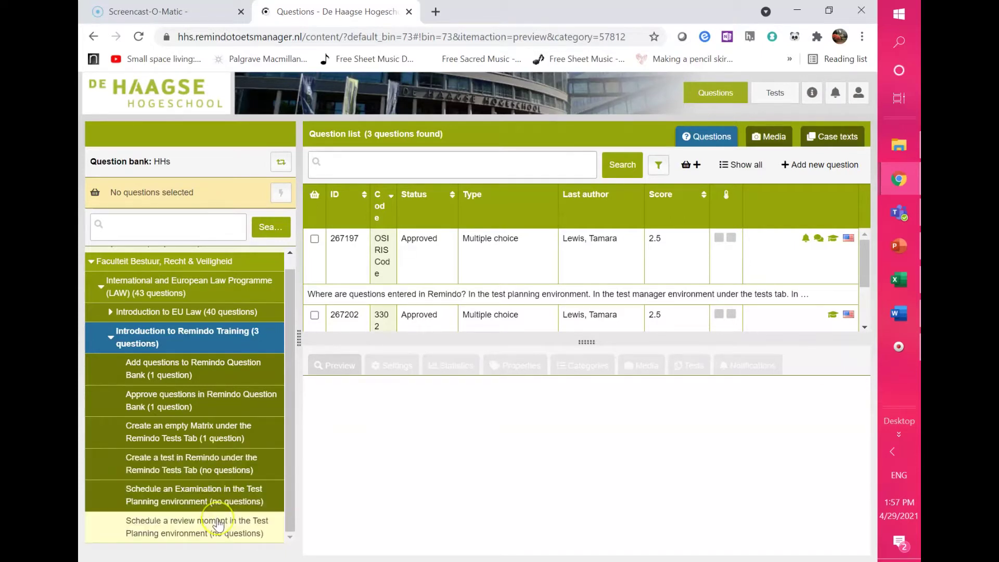
left_click_drag(292, 397, 283, 445)
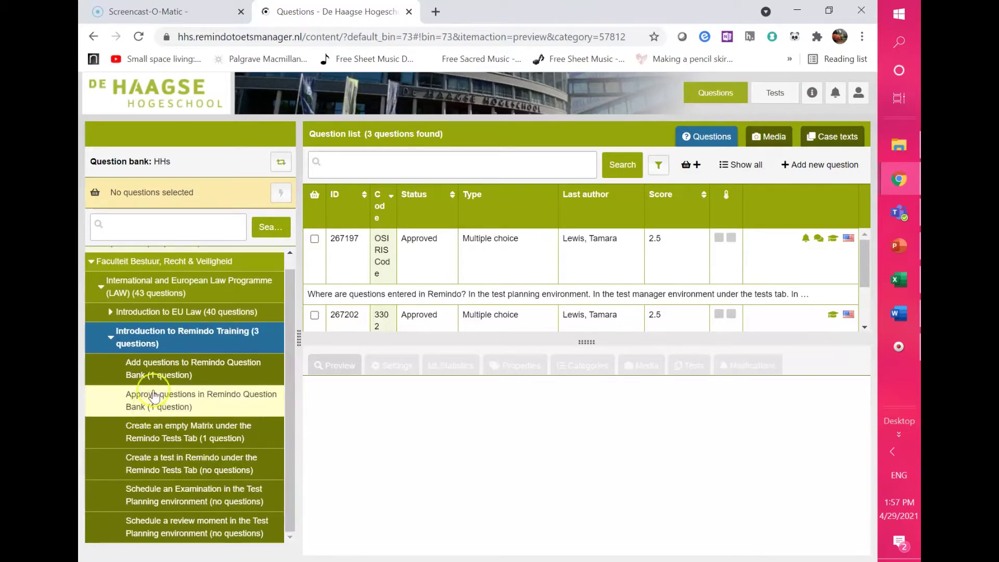
left_click(168, 383)
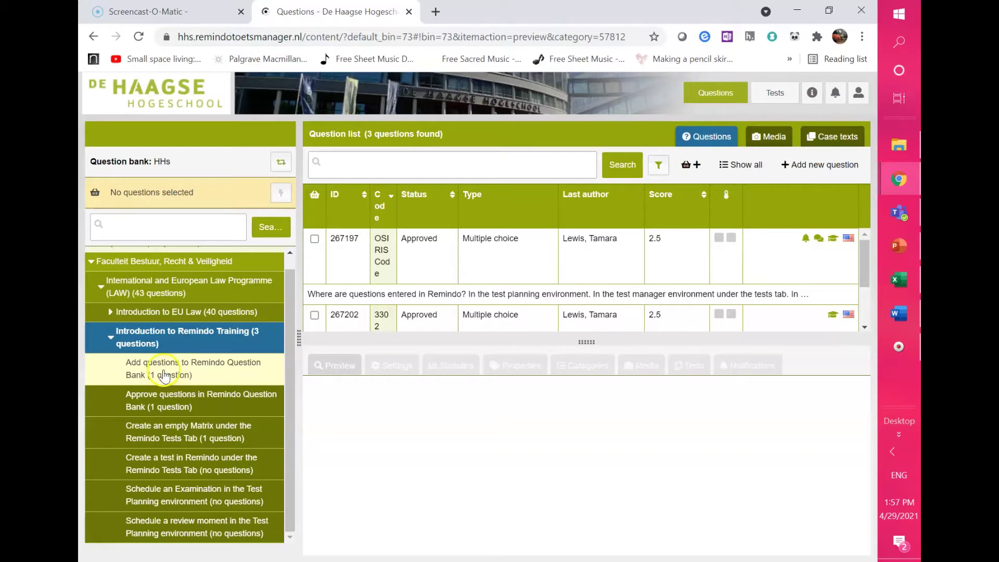
left_click(162, 375)
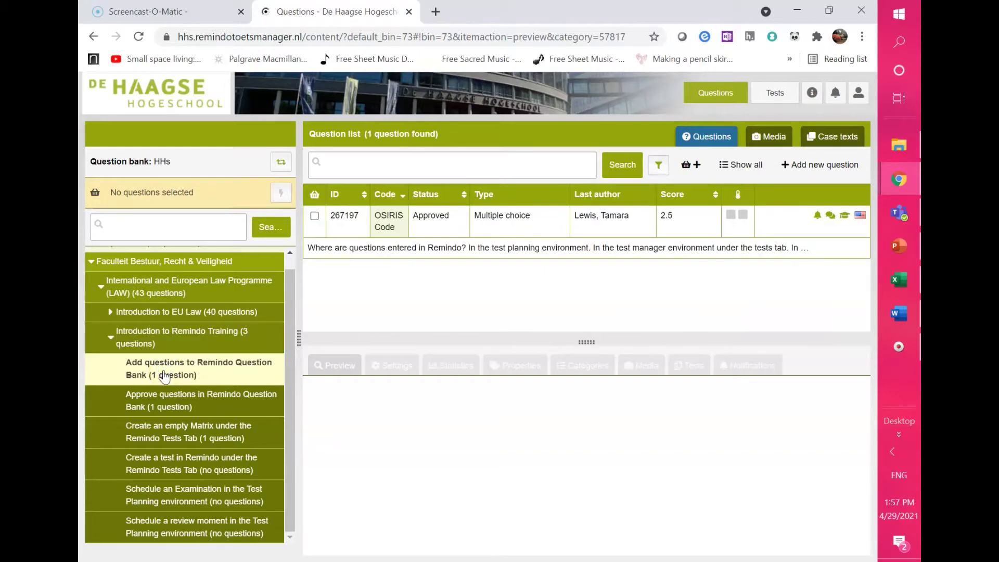
left_click(463, 250)
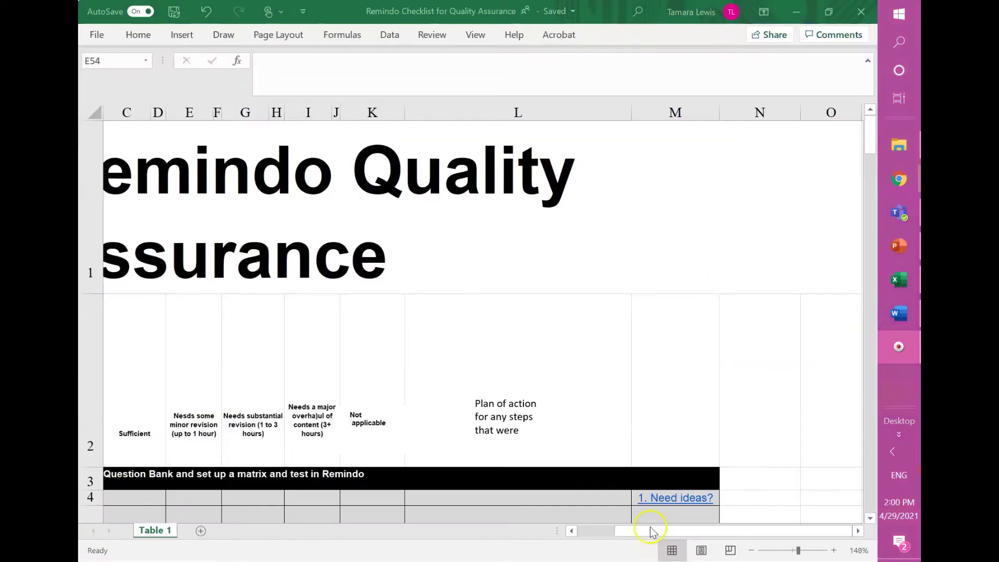
Look through the Need ideas? links and columns of the Remindo Checklist for Quality Assurance workbook in Excel.
left_click_drag(636, 531, 600, 534)
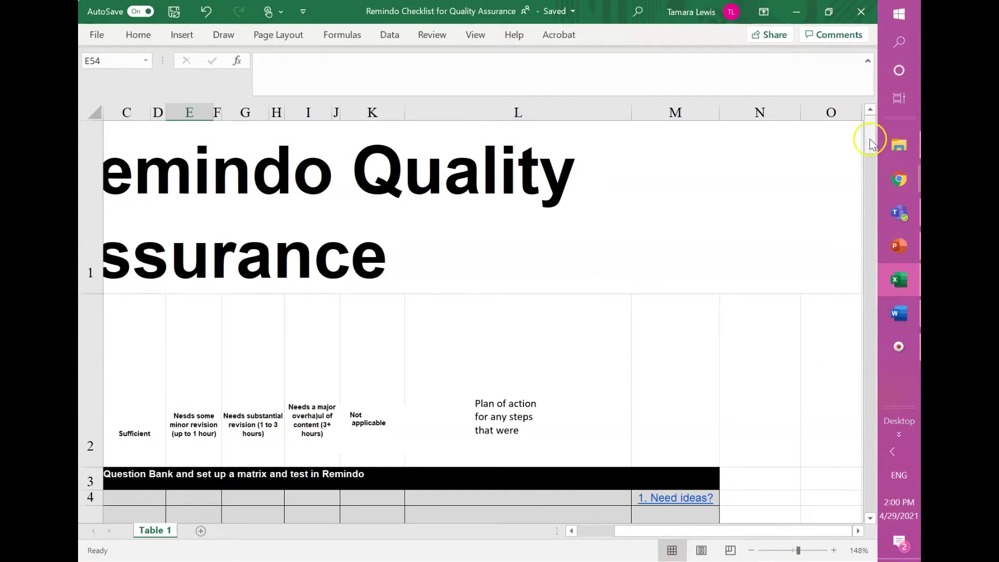
mouse_move(873, 145)
left_mouse_down()
mouse_move(872, 161)
mouse_move(872, 142)
left_mouse_up()
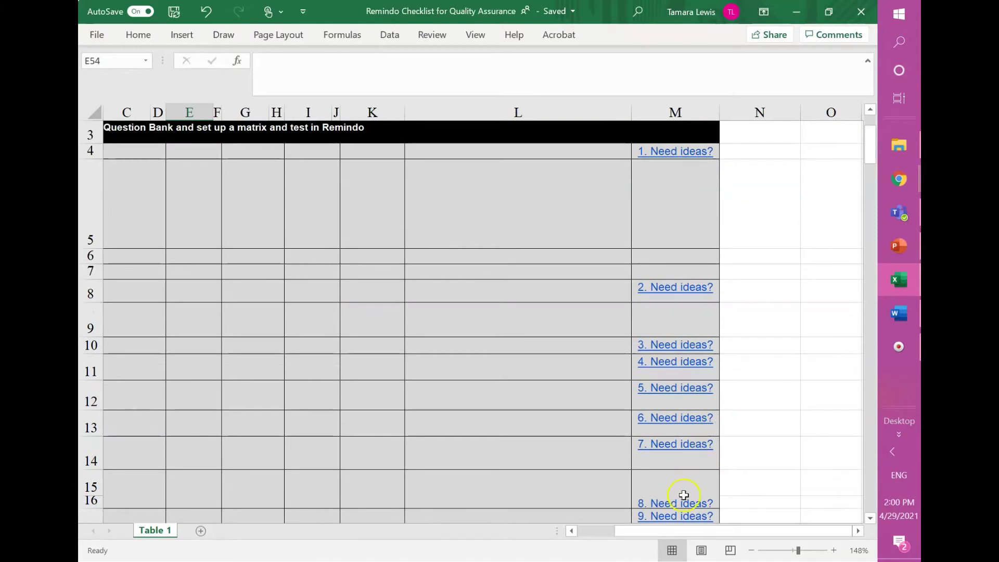
left_click_drag(664, 530, 571, 539)
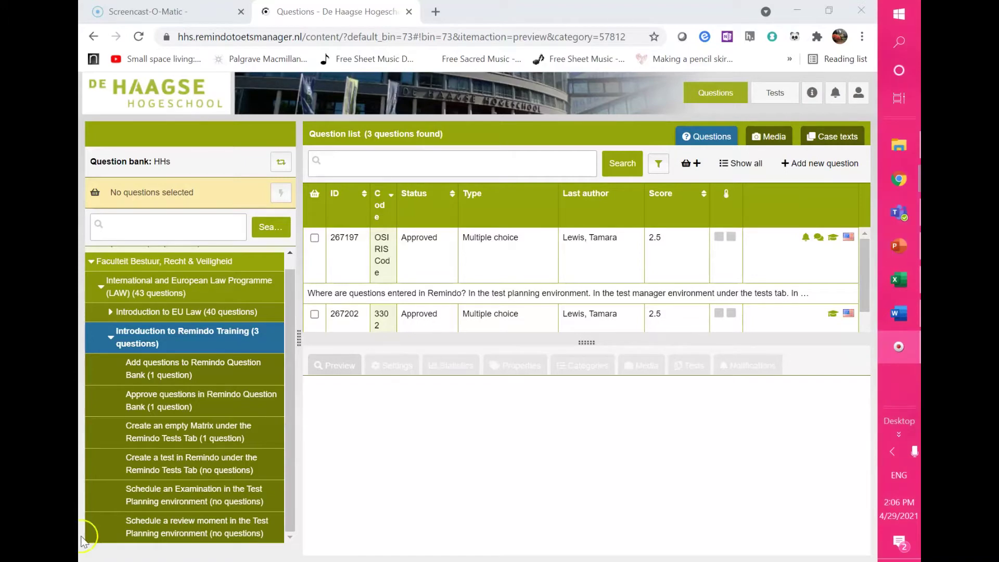
In the Remindo question bank, select the subtopic Create a test in Remindo under the Remindo Tests Tab.
left_click(137, 353)
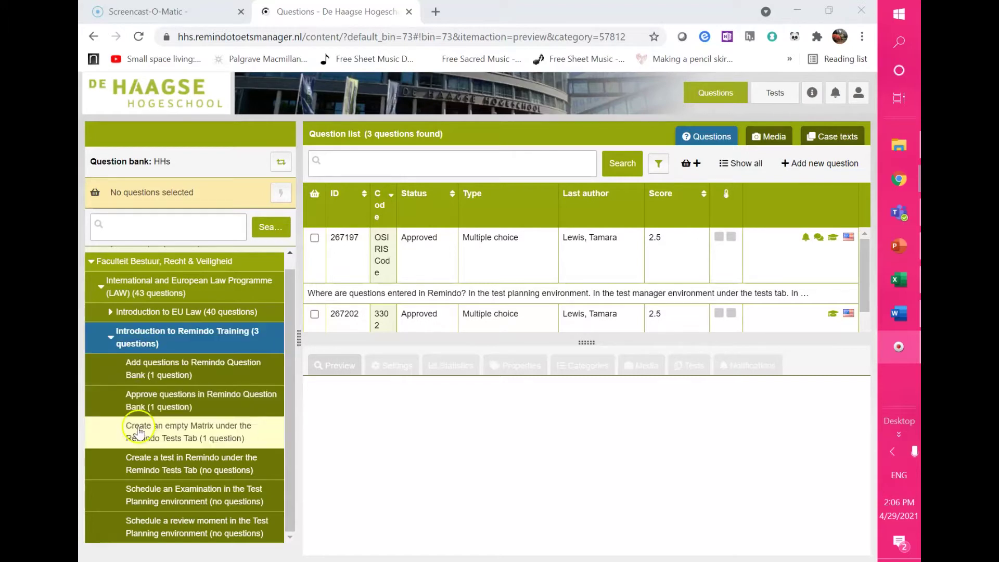
left_click(137, 471)
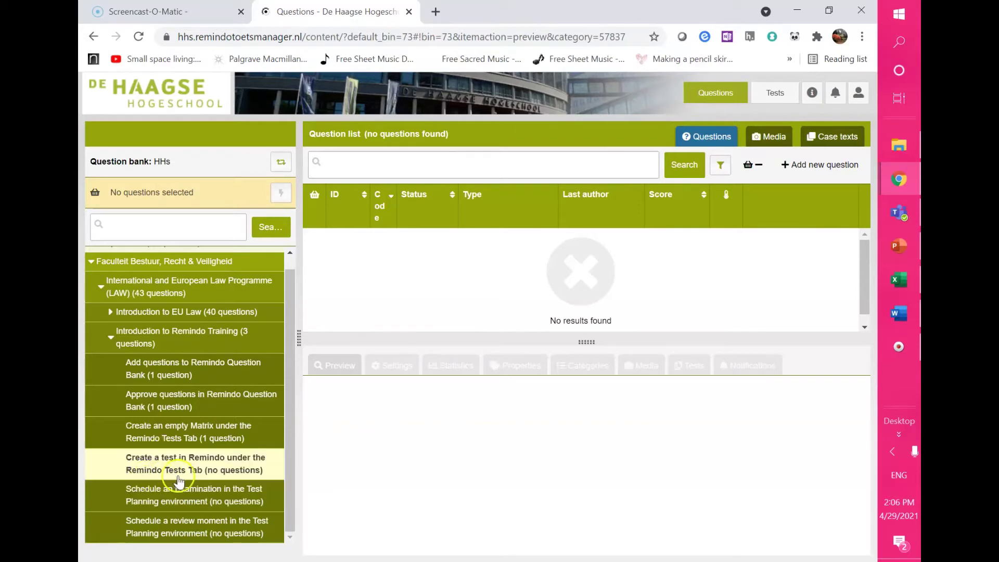
left_click(156, 464)
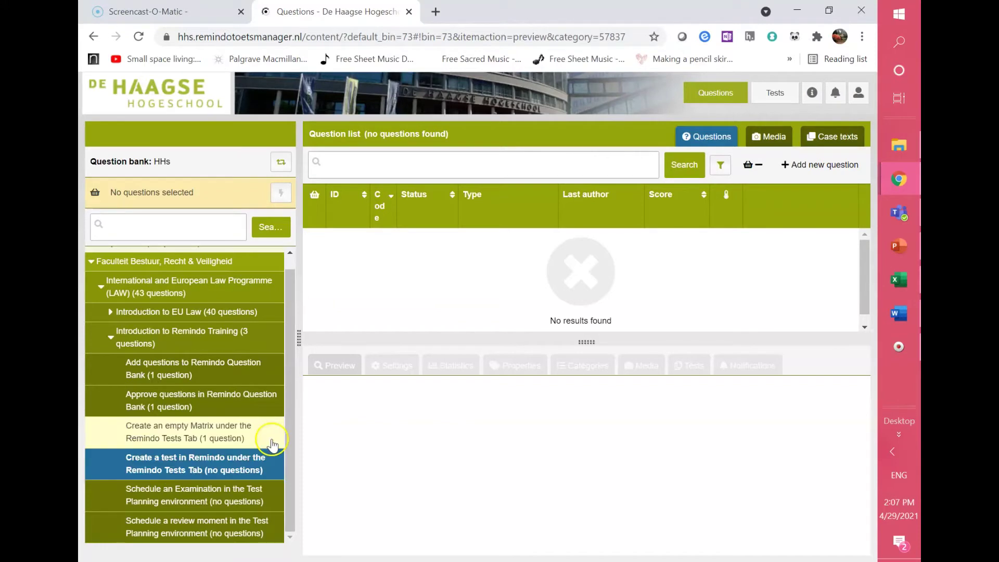
Add a multiple choice question with the code "Input of Questions" and set its availability for paper exams to No.
left_click(833, 166)
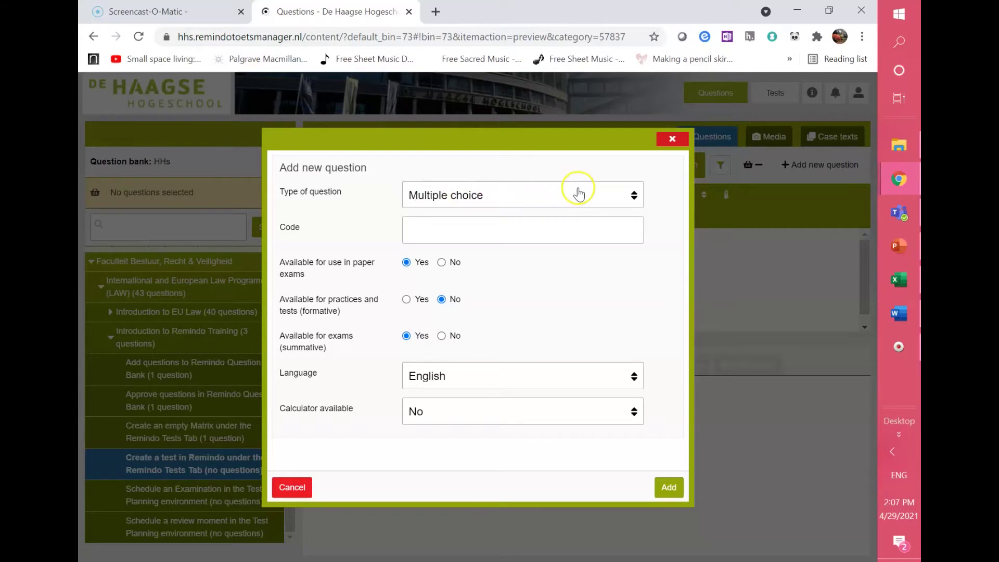
left_click(635, 202)
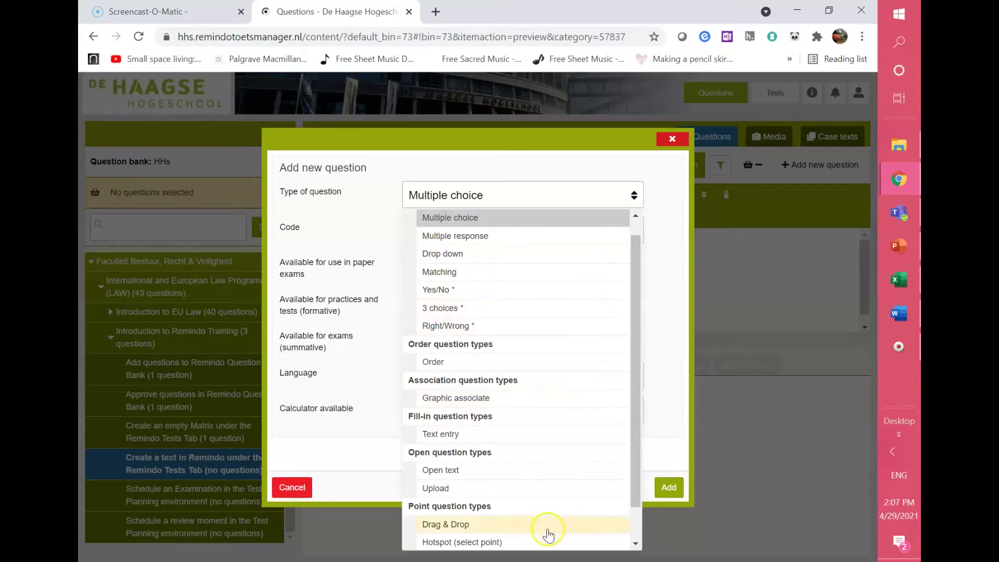
left_click(597, 221)
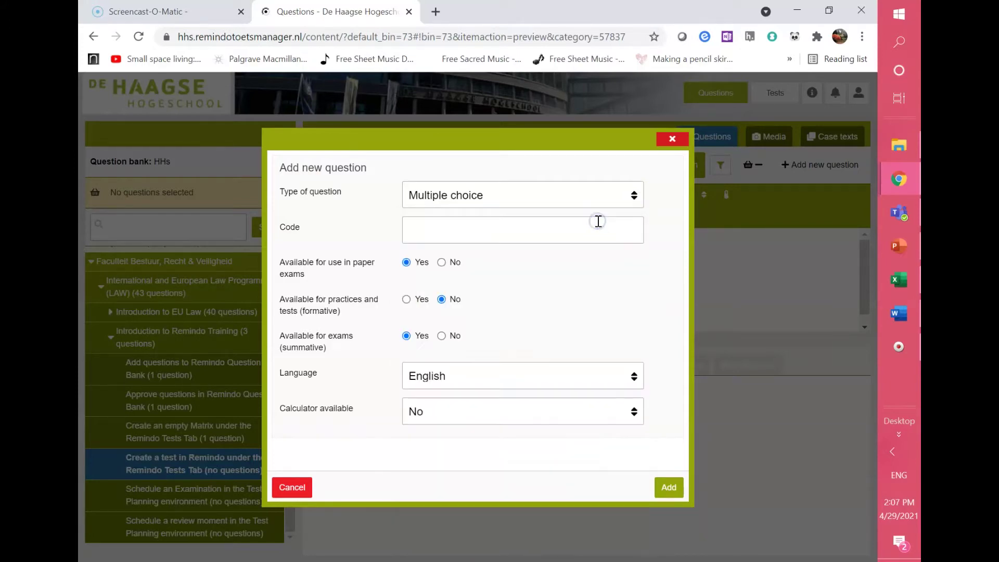
left_click(428, 233)
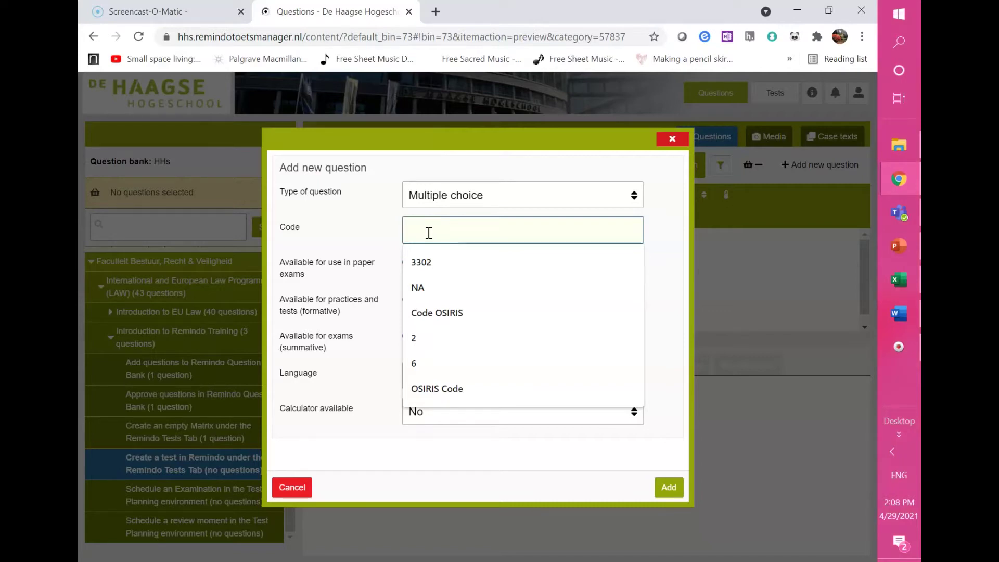
type("Input")
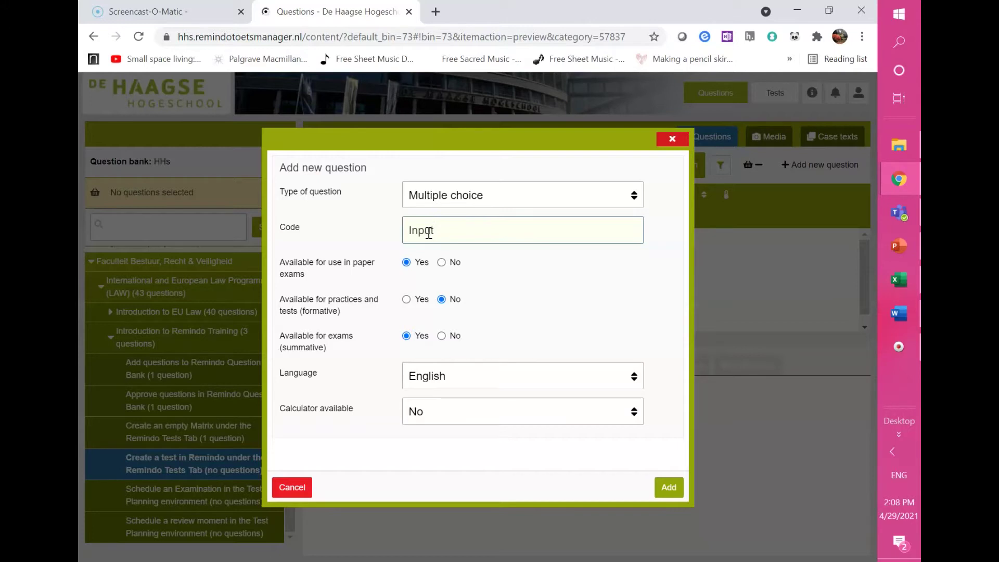
type(" of Questions")
left_click(442, 263)
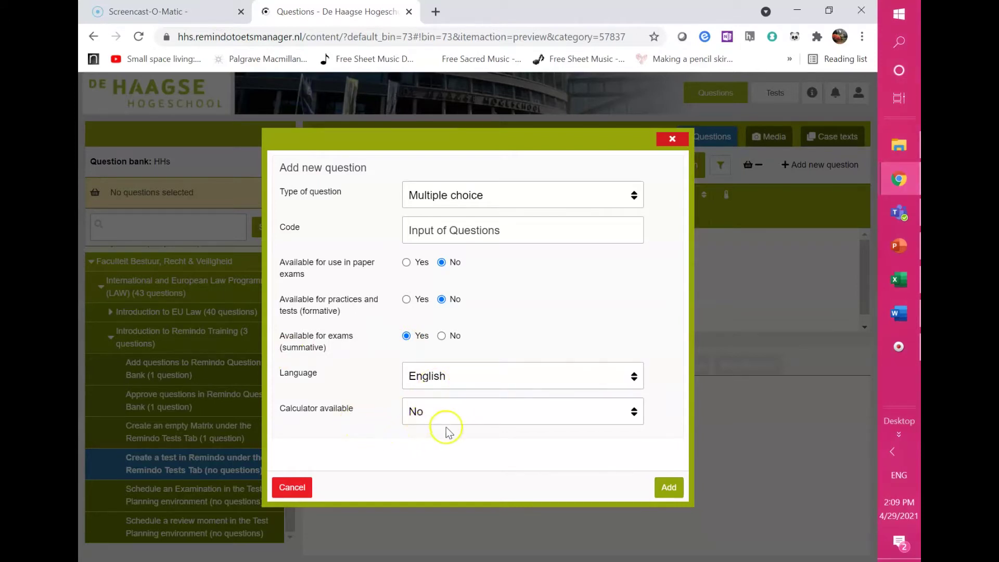
left_click(671, 487)
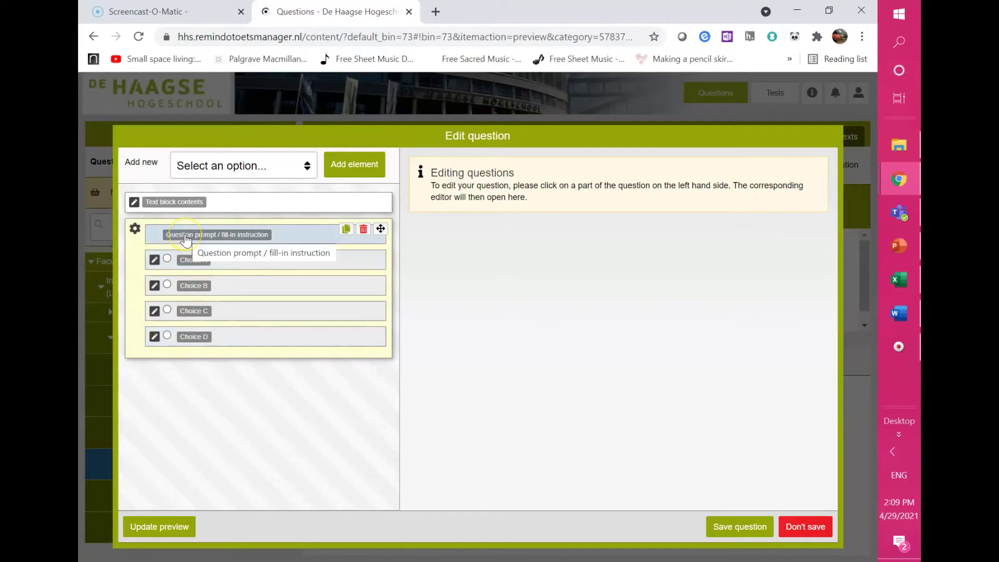
Open the new question's text block contents for editing.
left_click(162, 198)
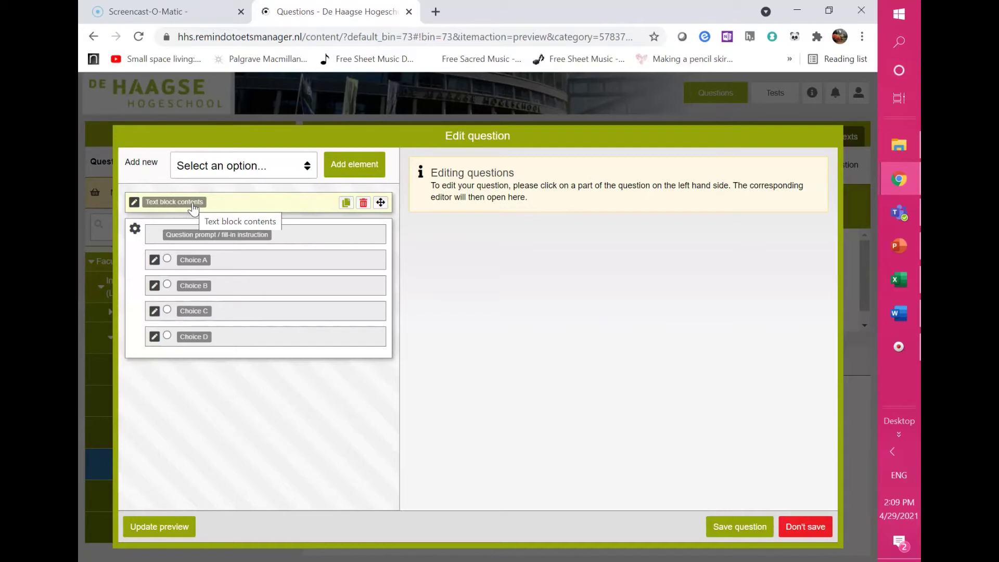
left_click(221, 209)
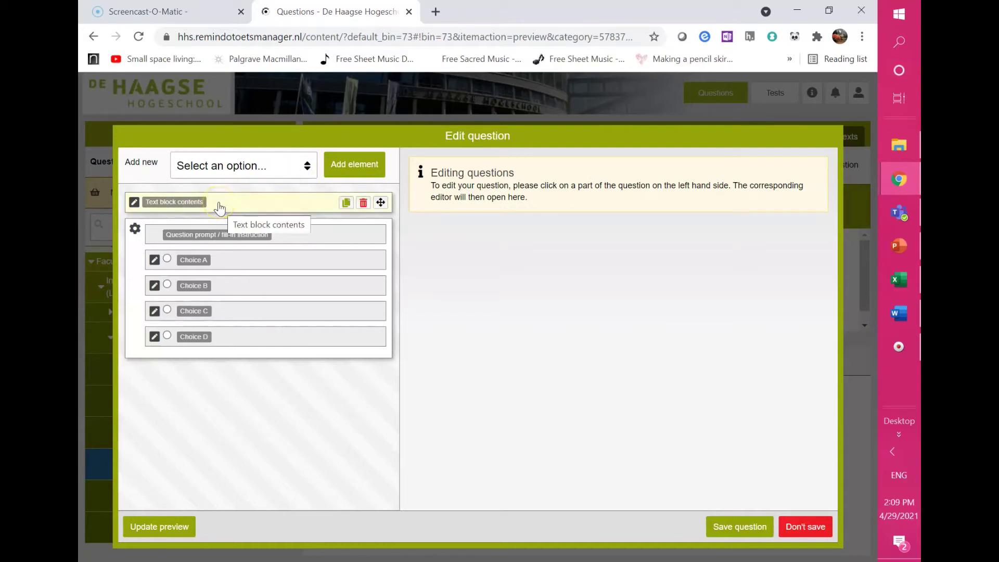
left_click(220, 207)
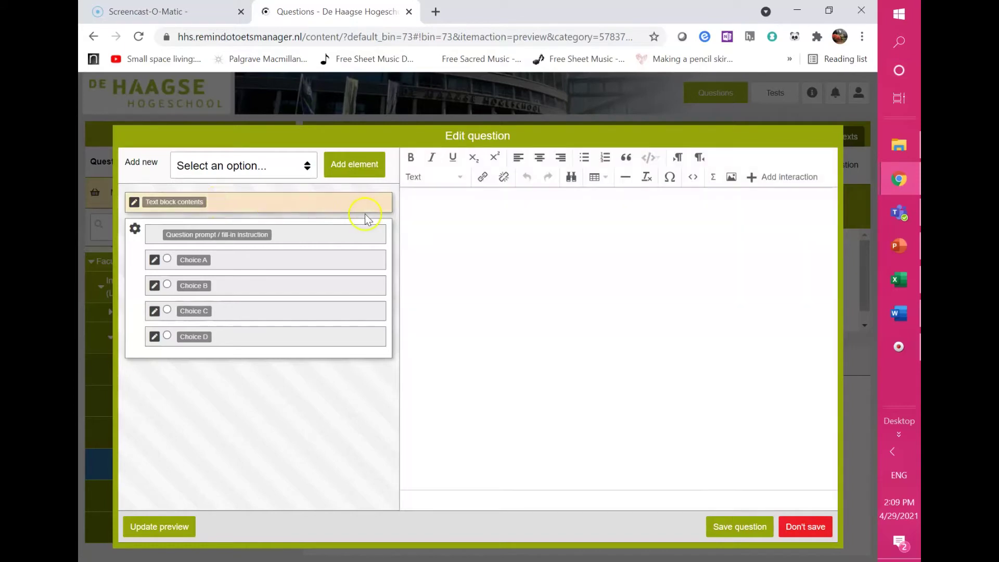
left_click(424, 213)
left_click(179, 208)
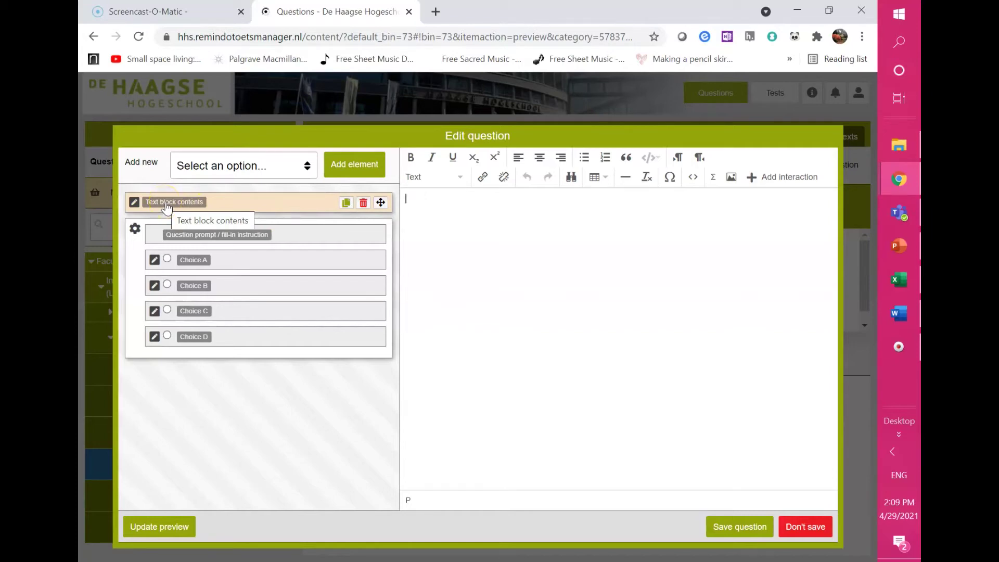
Enter "How do you input questions in Remindo?" as the question prompt.
left_click(182, 237)
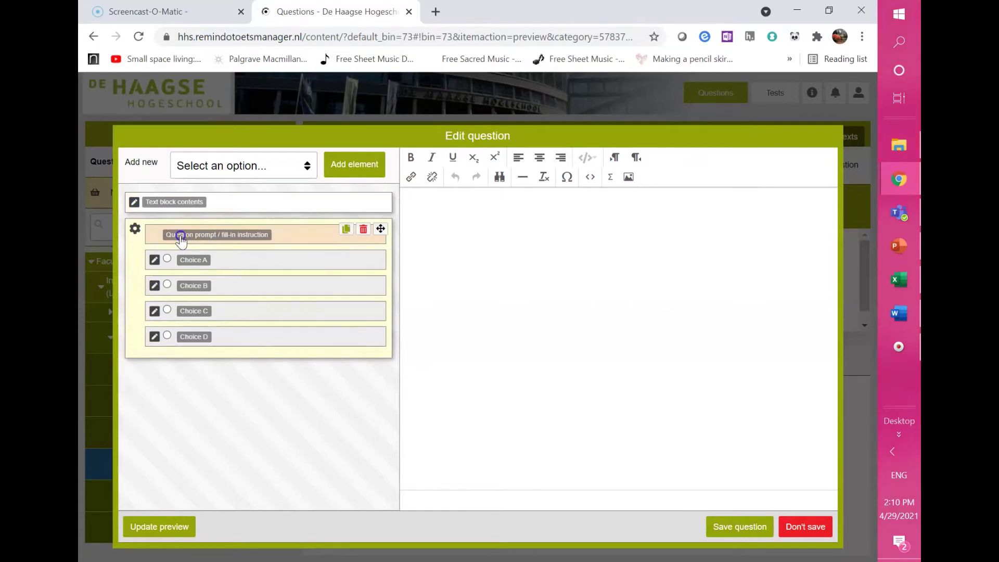
left_click(421, 207)
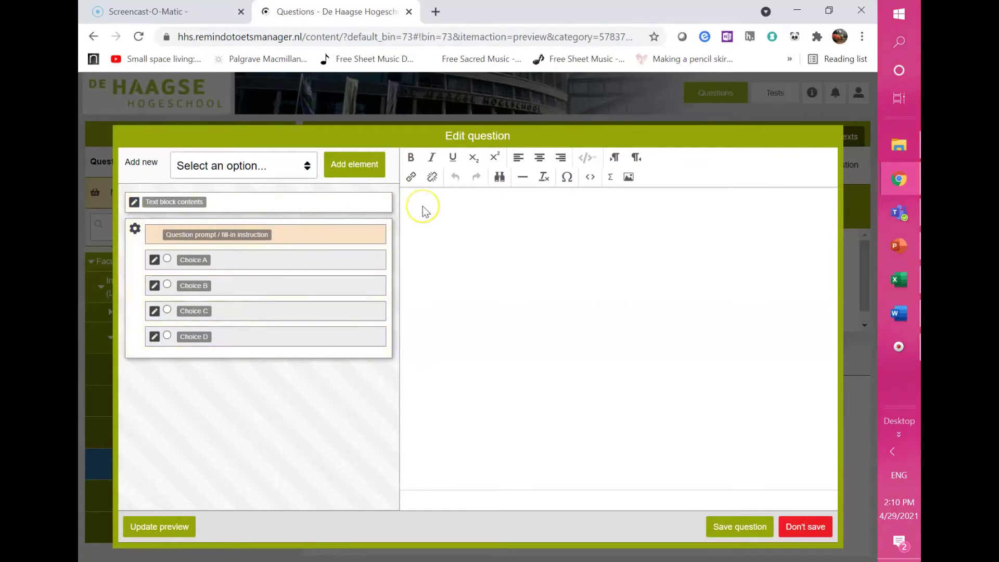
left_click(422, 207)
type("How do")
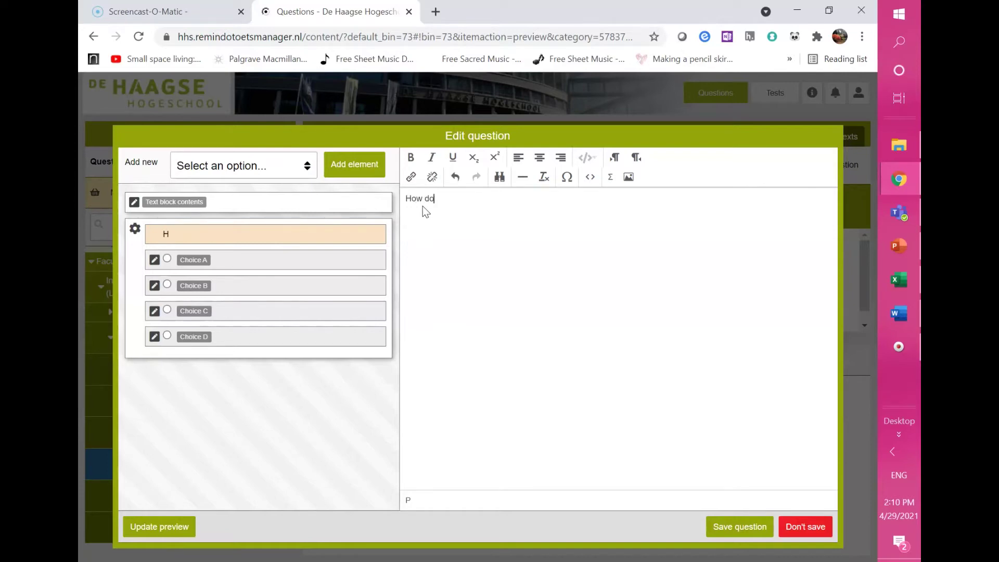
type(" you input questions in Remindo?")
Fill in Choice A with "through the test environment and question bank".
left_click(238, 268)
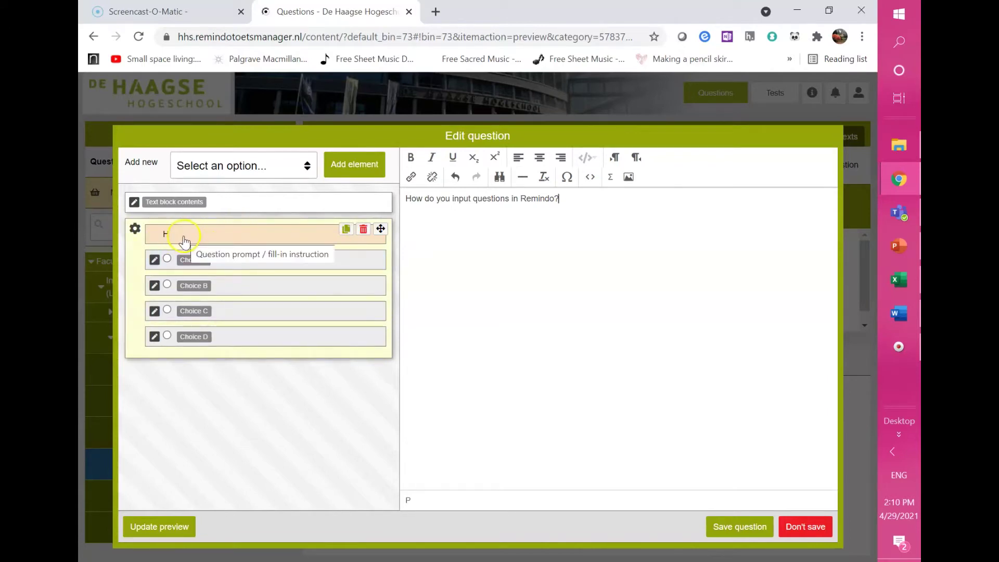
left_click(218, 265)
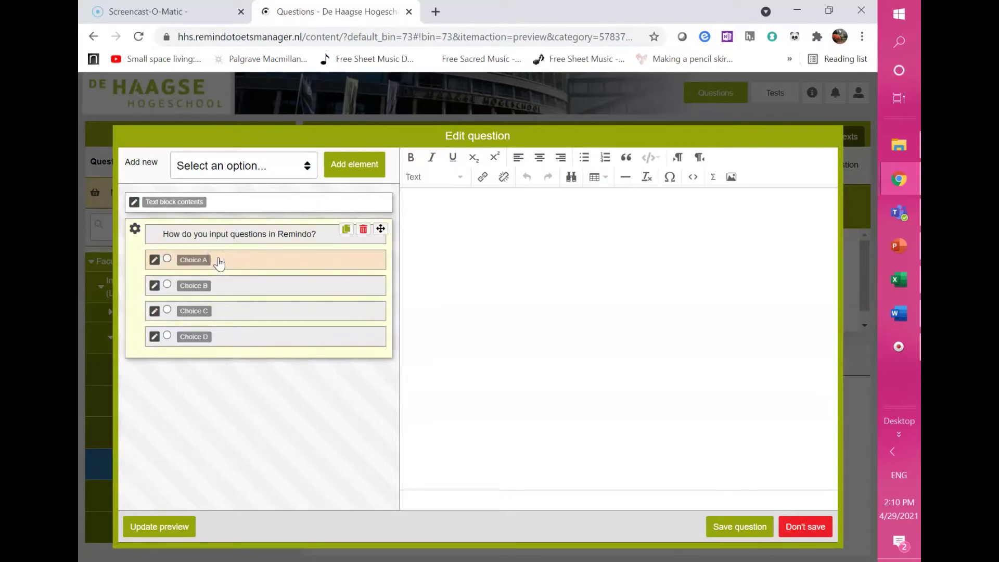
left_click(424, 210)
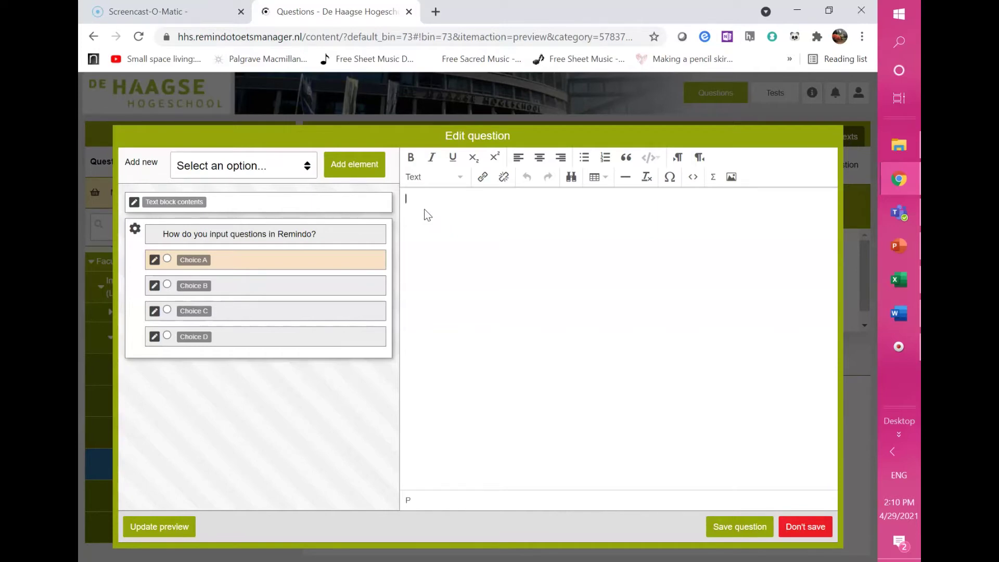
type("through the test en")
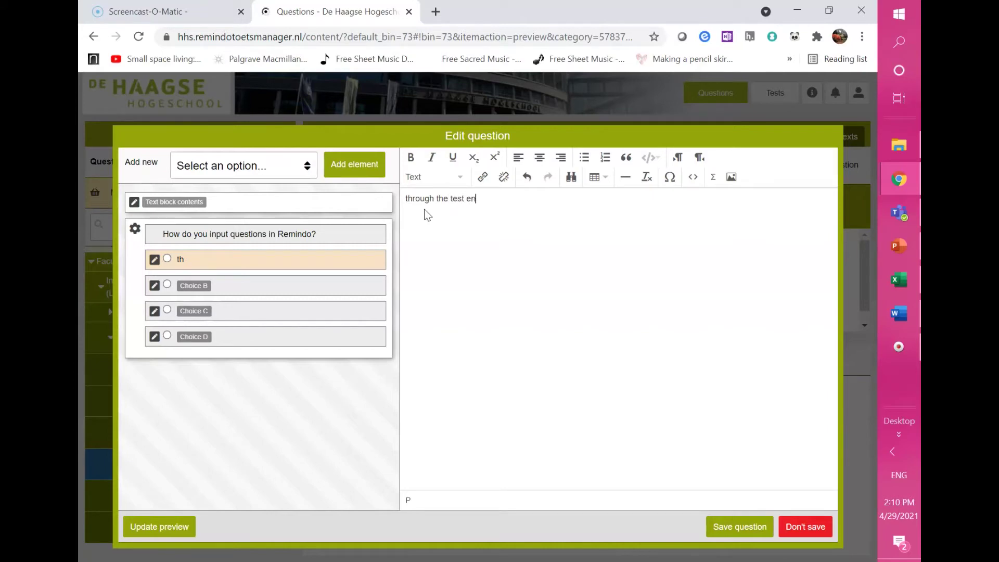
type("vironment and question bank")
Fill in Choice B with "through the scheduling environment", Choice C with "In the T-Drive" and Choice D with "In Microsoft Word".
left_click(210, 289)
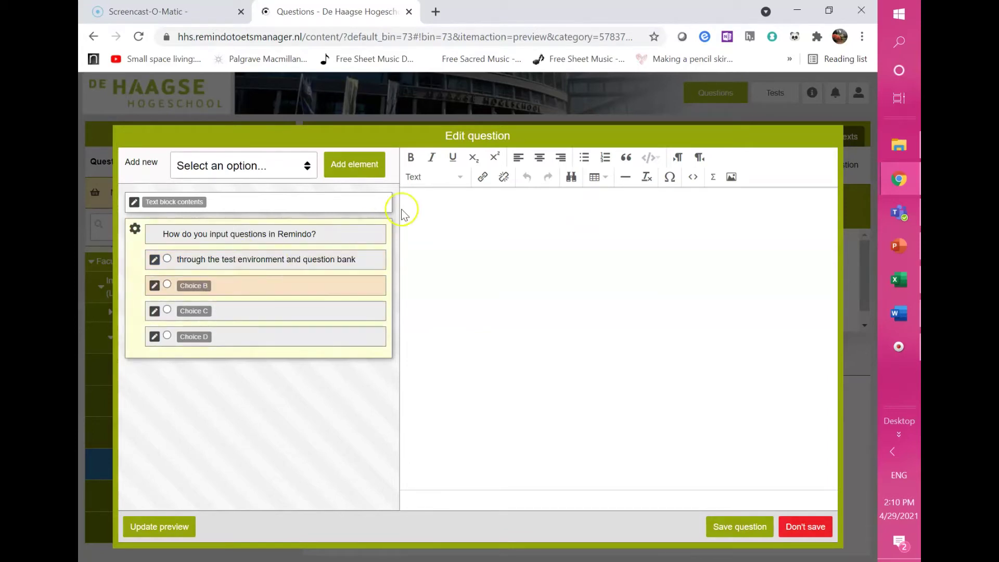
left_click(426, 198)
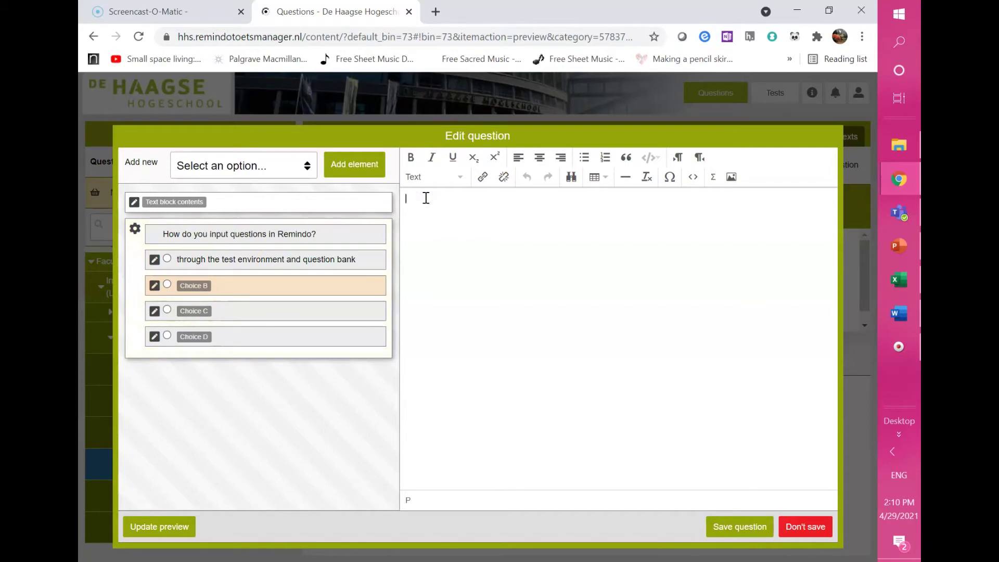
type("through the scheduling environment")
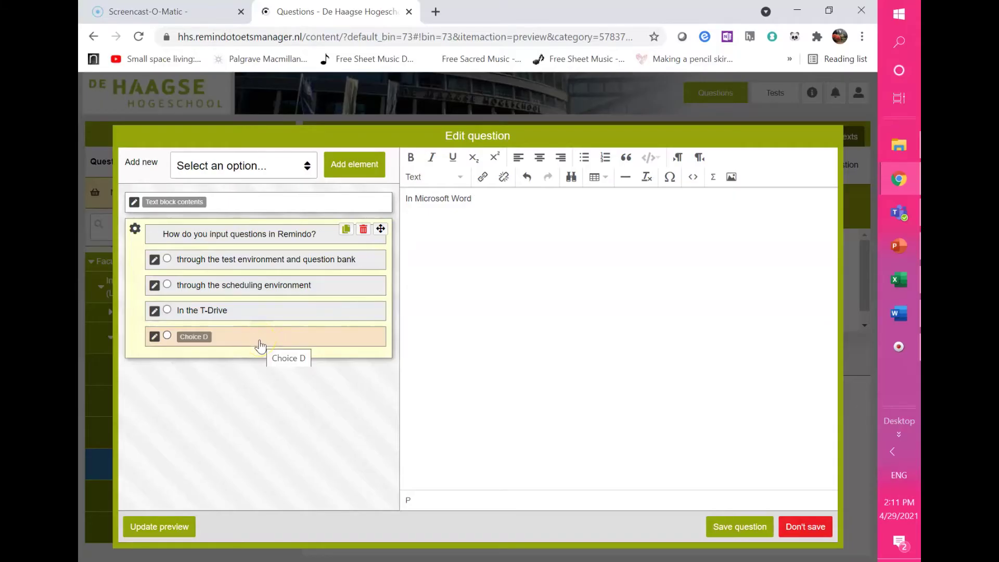
left_click(227, 353)
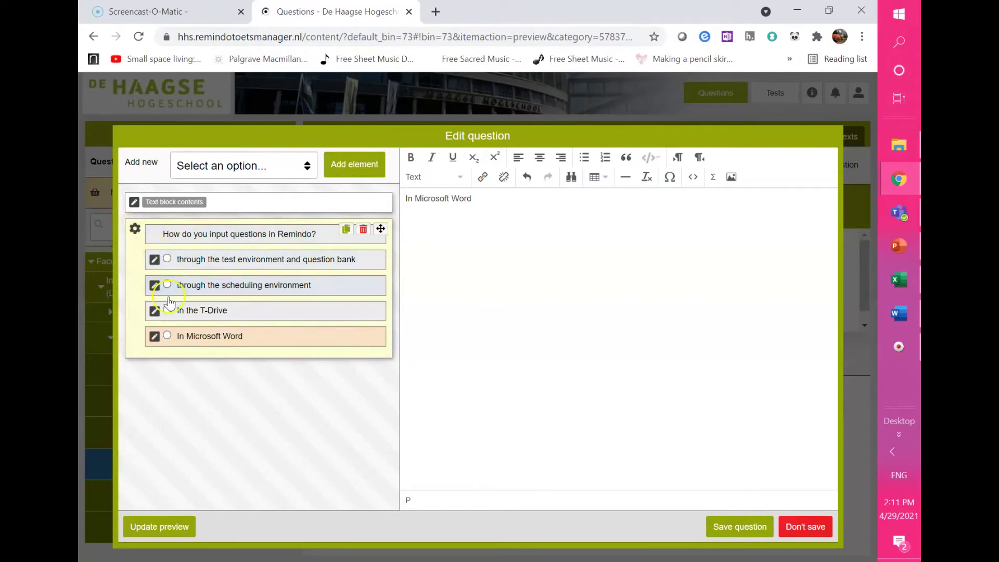
Open the multiple choice element's settings and examine the available question types and display options.
left_click(135, 231)
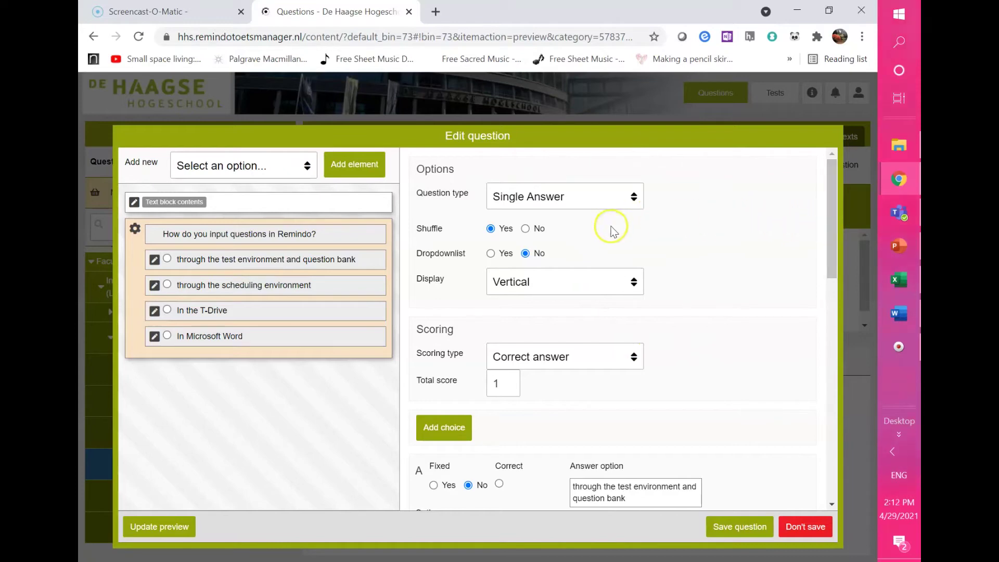
left_click(634, 198)
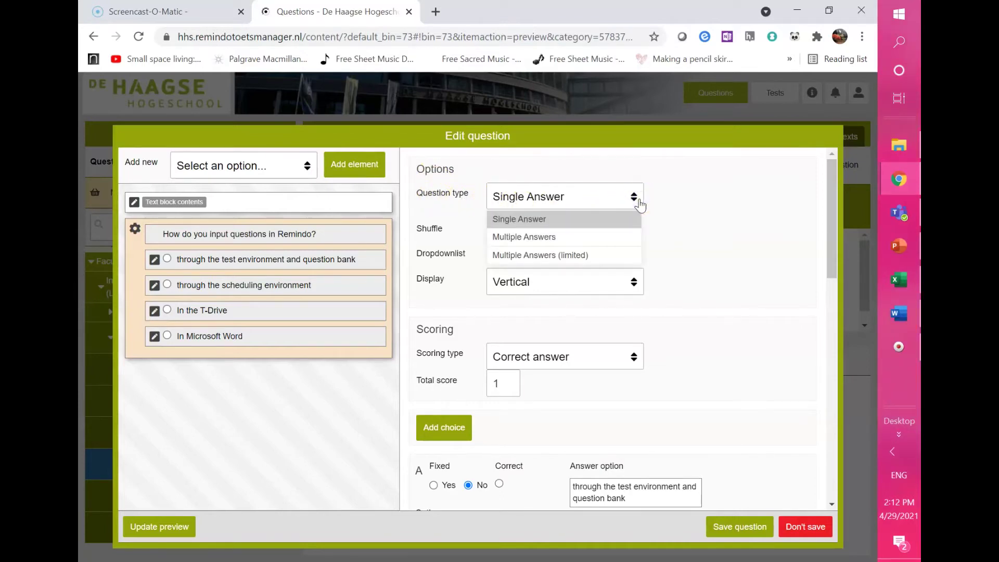
left_click(639, 203)
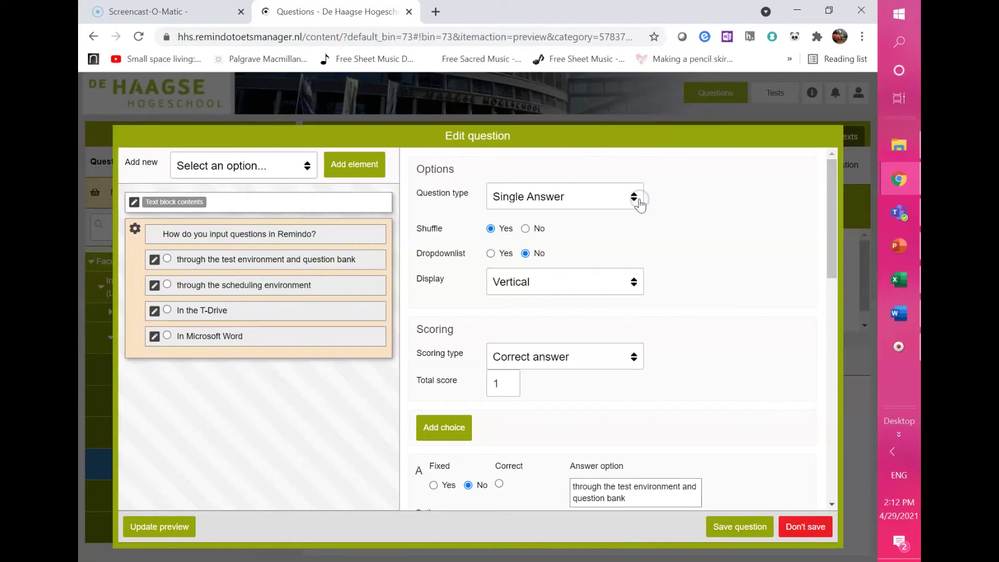
left_click(547, 209)
left_click(609, 233)
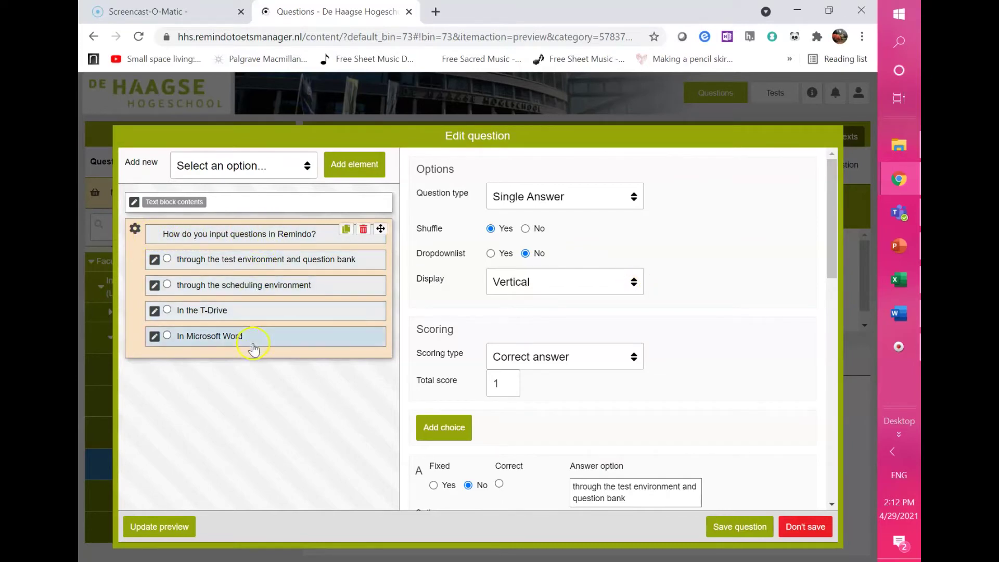
left_click(633, 293)
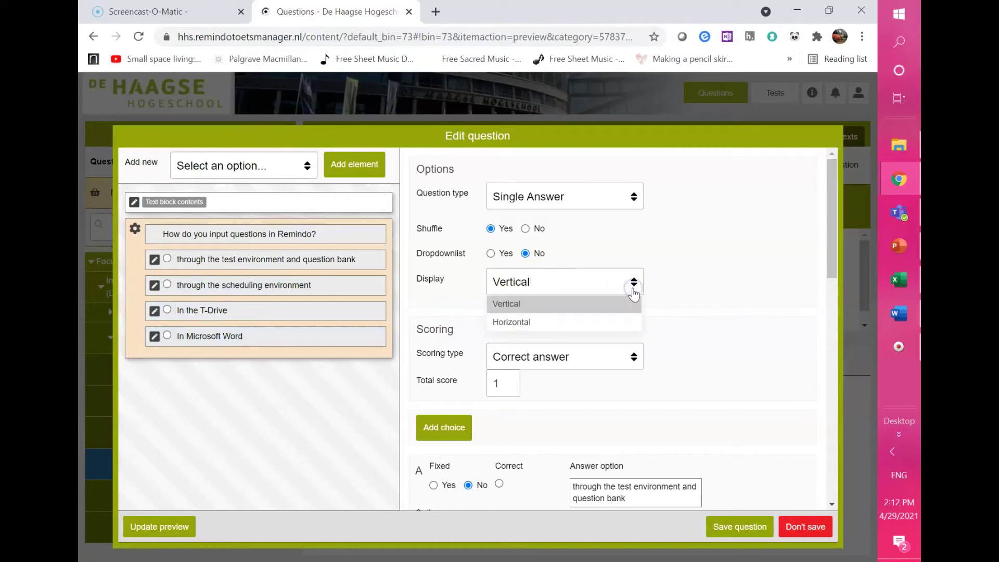
left_click(692, 268)
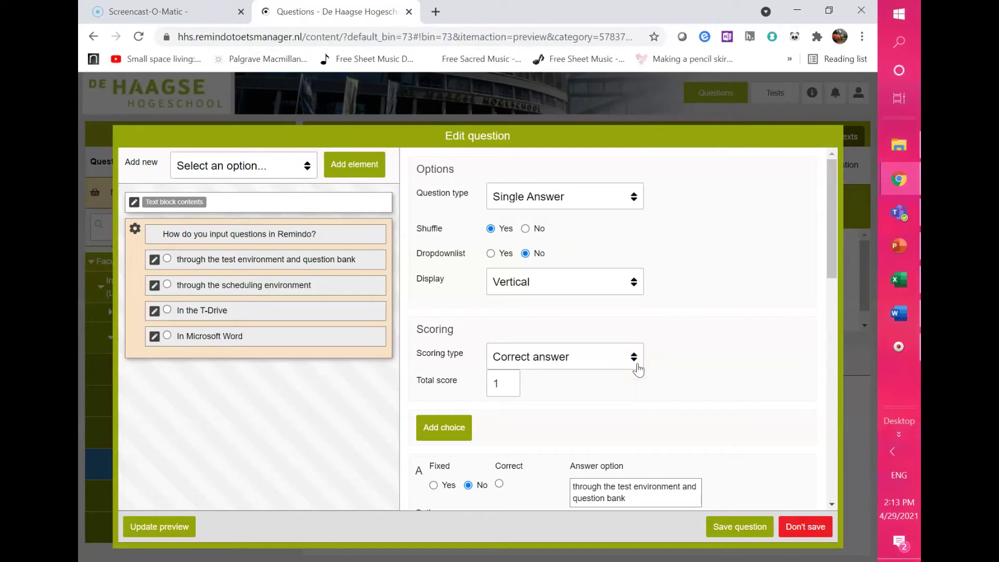
Set the question's total score to 2.5.
left_click(503, 385)
type("2.5")
left_click(582, 396)
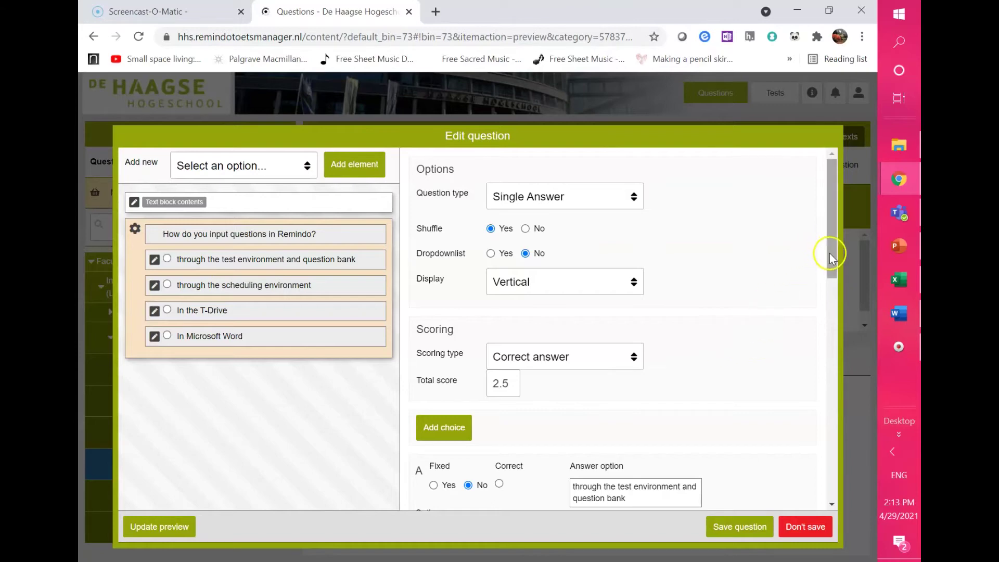
Mark choice A as the correct answer and save the question without a comment.
left_click_drag(829, 255, 835, 298)
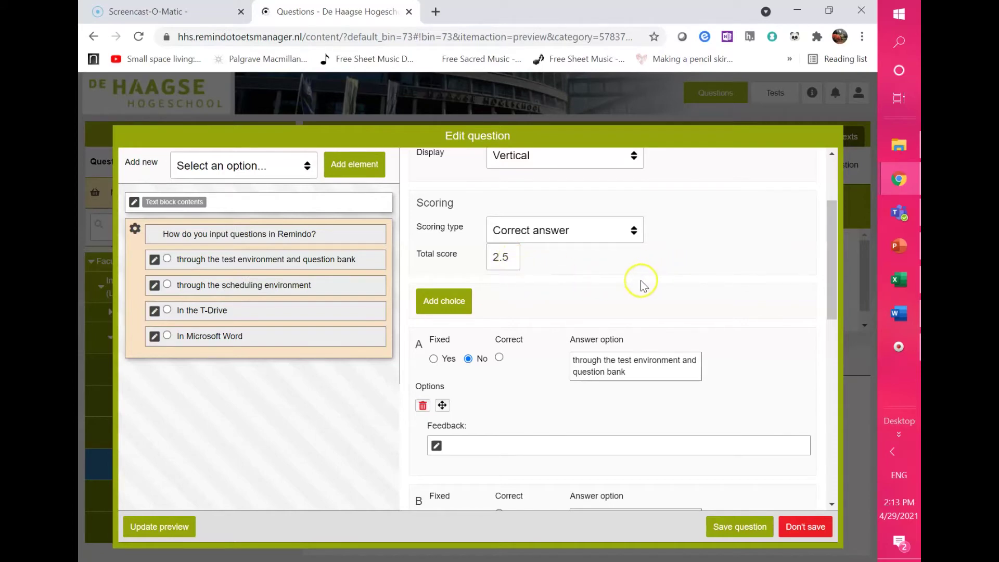
left_click_drag(832, 283, 836, 313)
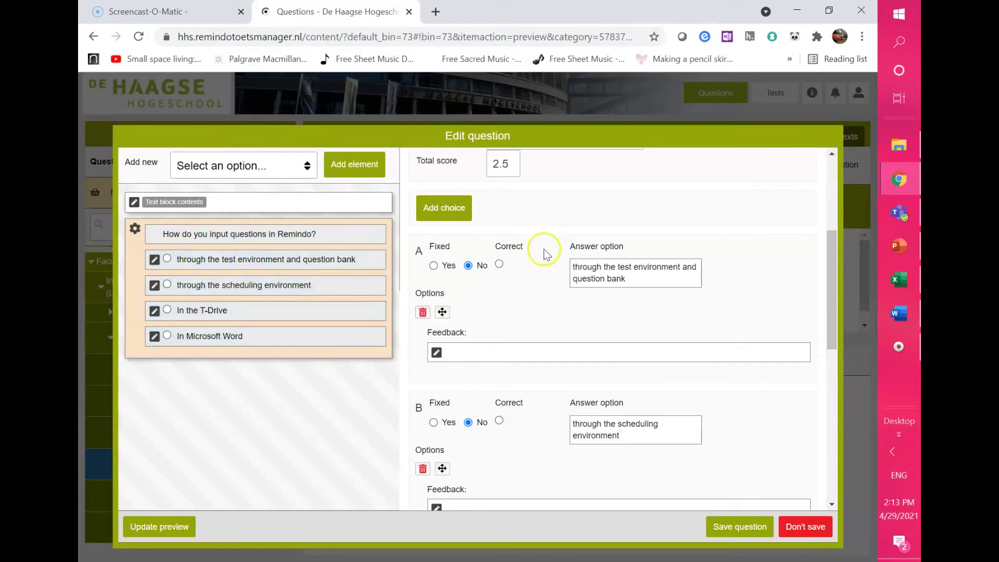
left_click(499, 265)
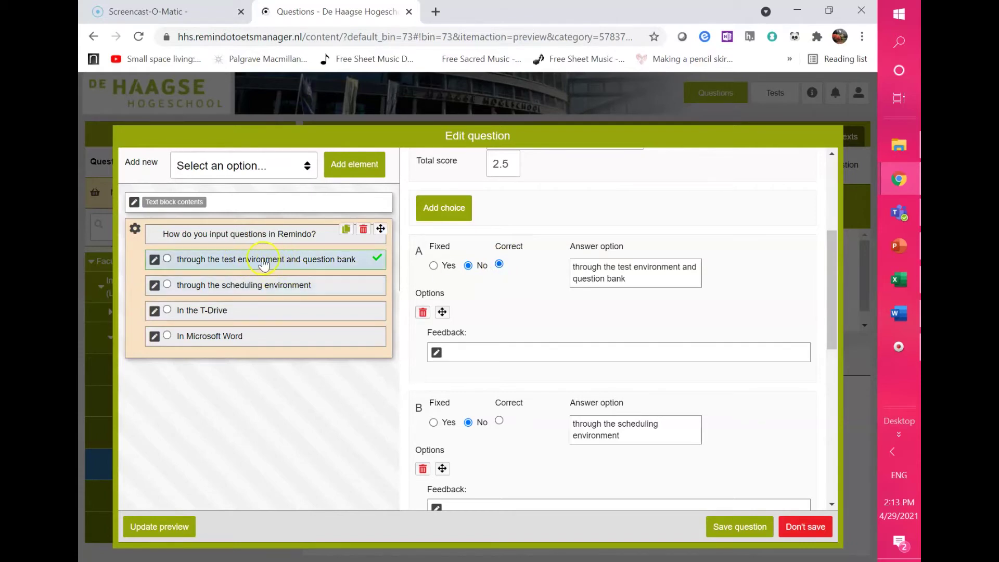
left_click(739, 527)
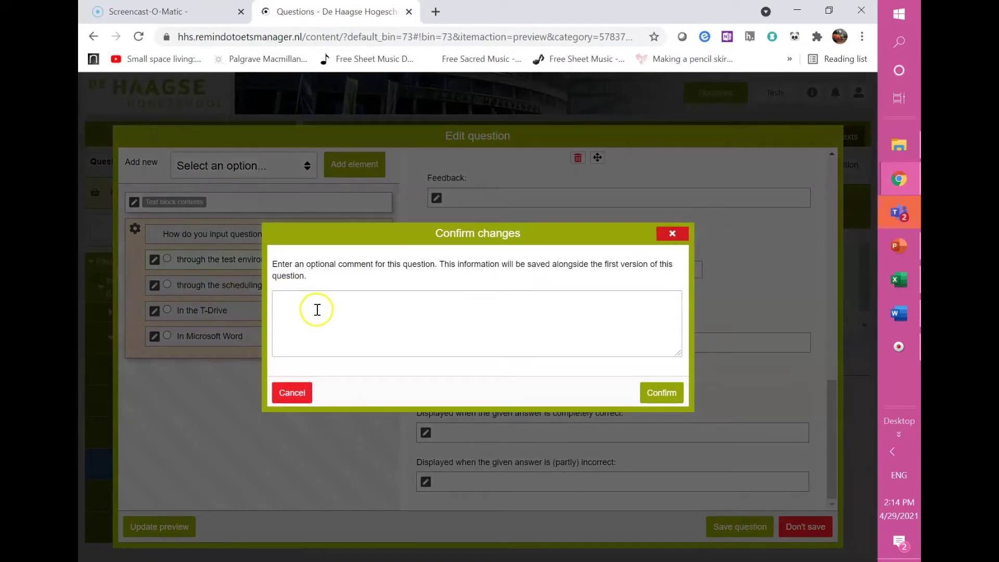
left_click(659, 393)
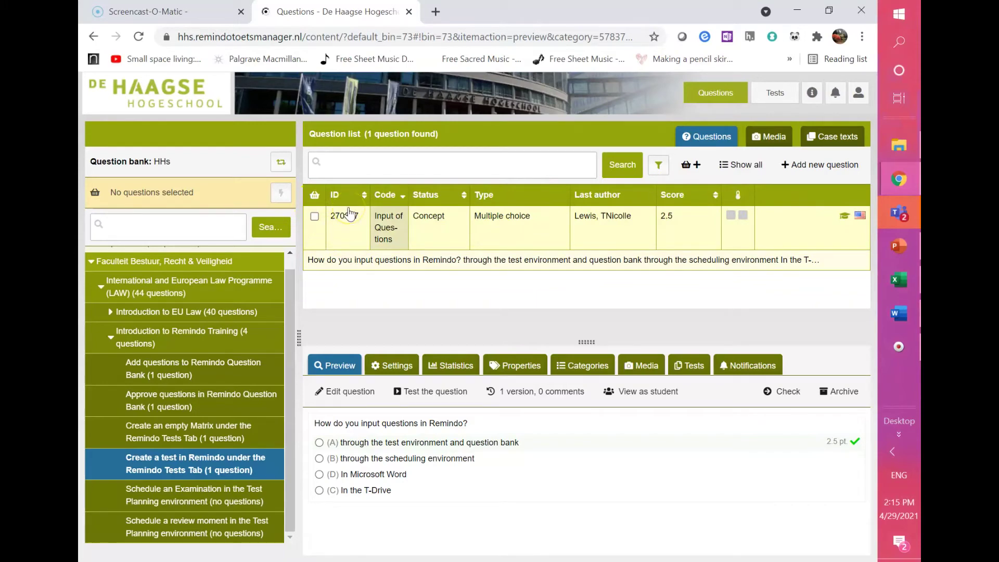
Review the saved question's entry in the question list, along with its properties and categories.
left_click(344, 223)
left_click(434, 223)
left_click(436, 224)
left_click(510, 209)
left_click(499, 214)
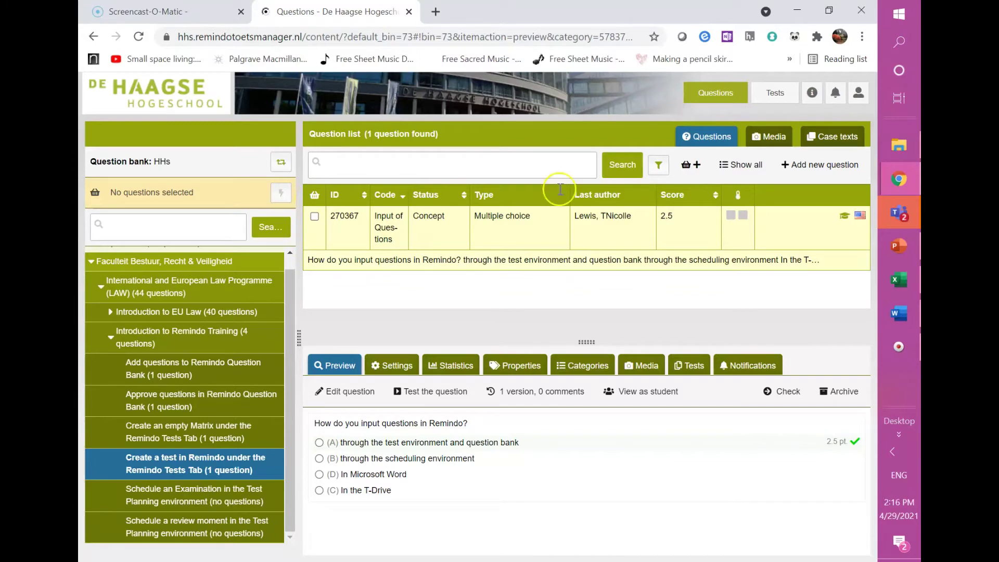
left_click(516, 366)
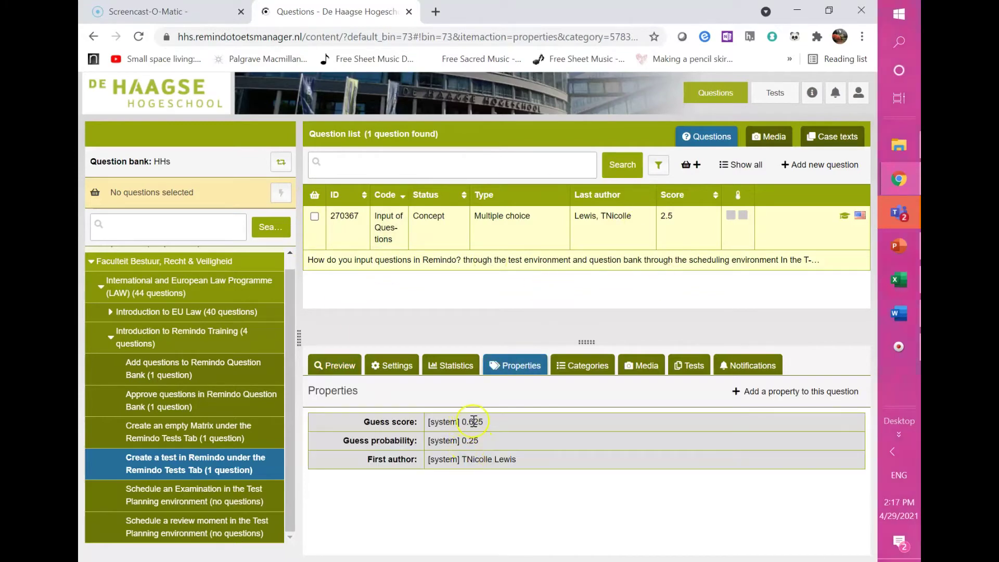
left_click(583, 370)
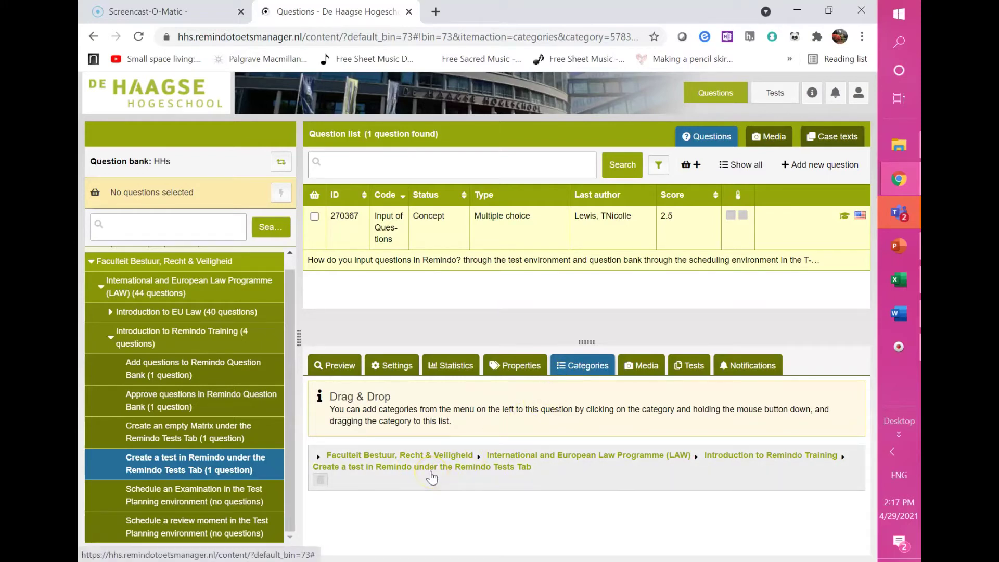
Add a Bloom's Taxonomy property with the value Remembering - Onthouden to the question and save it.
left_click(516, 369)
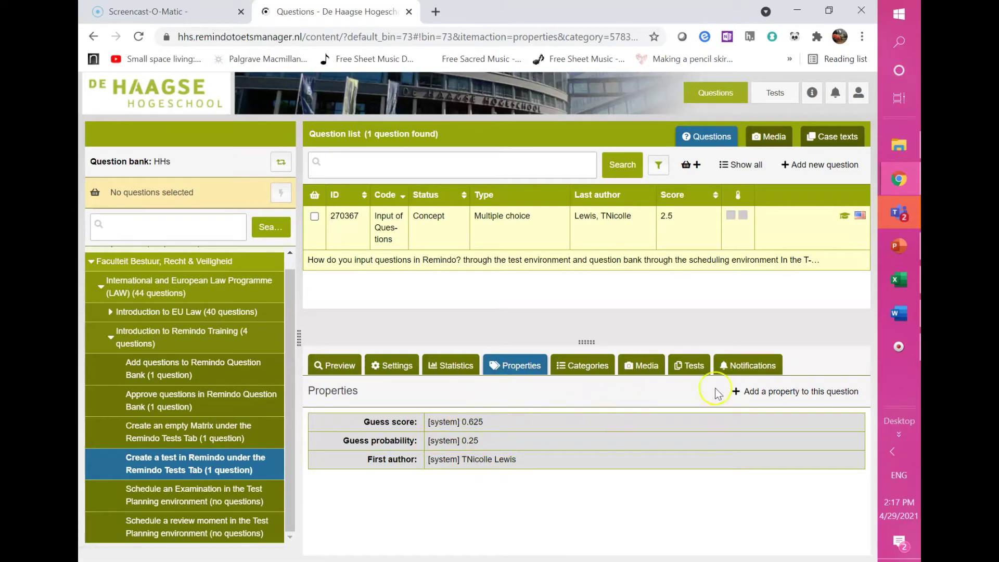
left_click(785, 397)
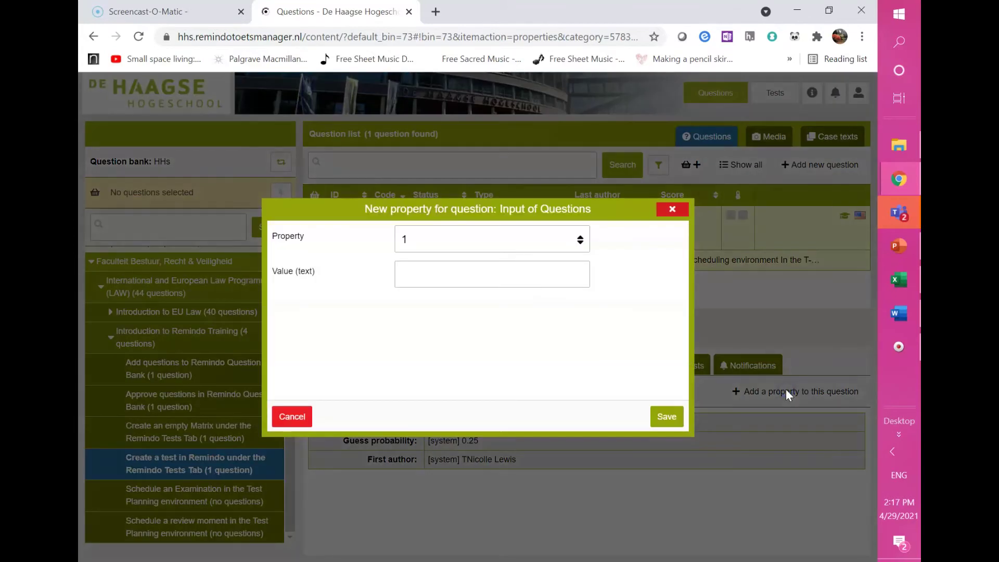
left_click(580, 241)
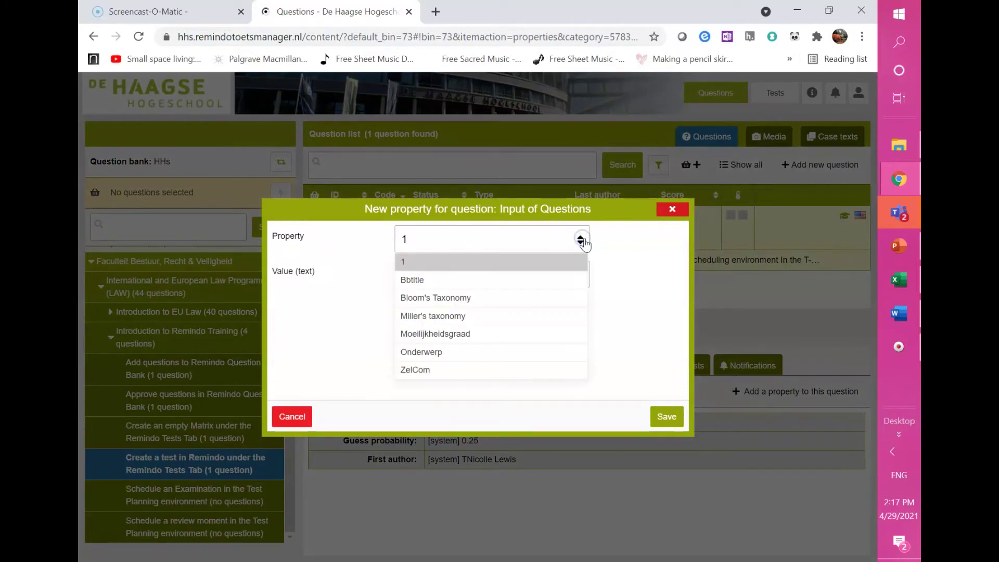
left_click(477, 301)
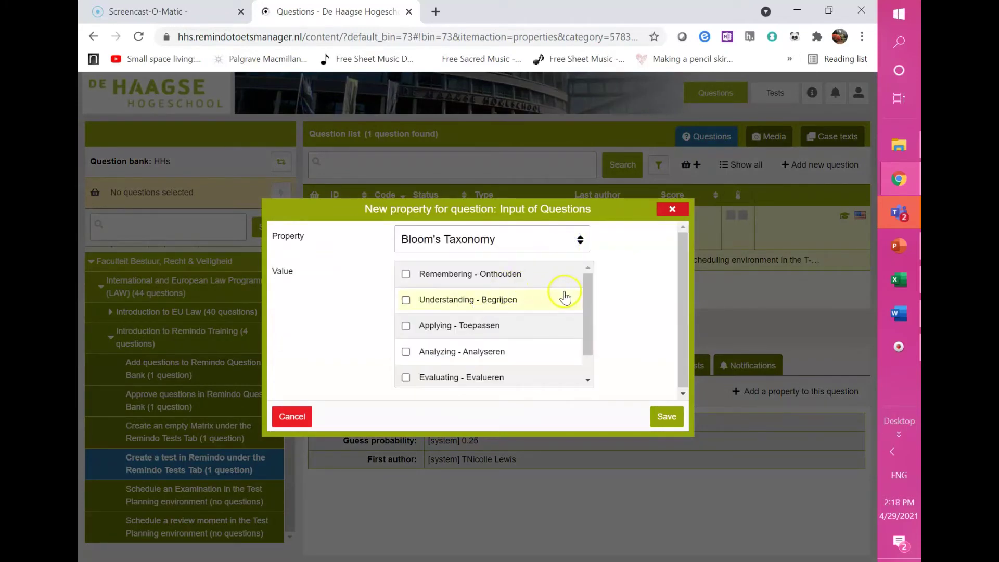
left_click_drag(592, 314, 602, 273)
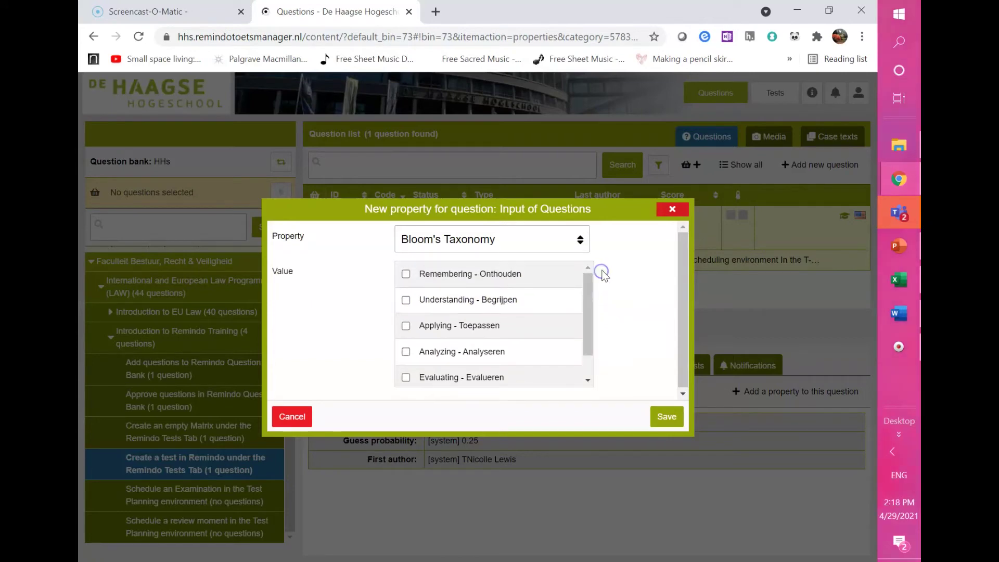
left_click(406, 274)
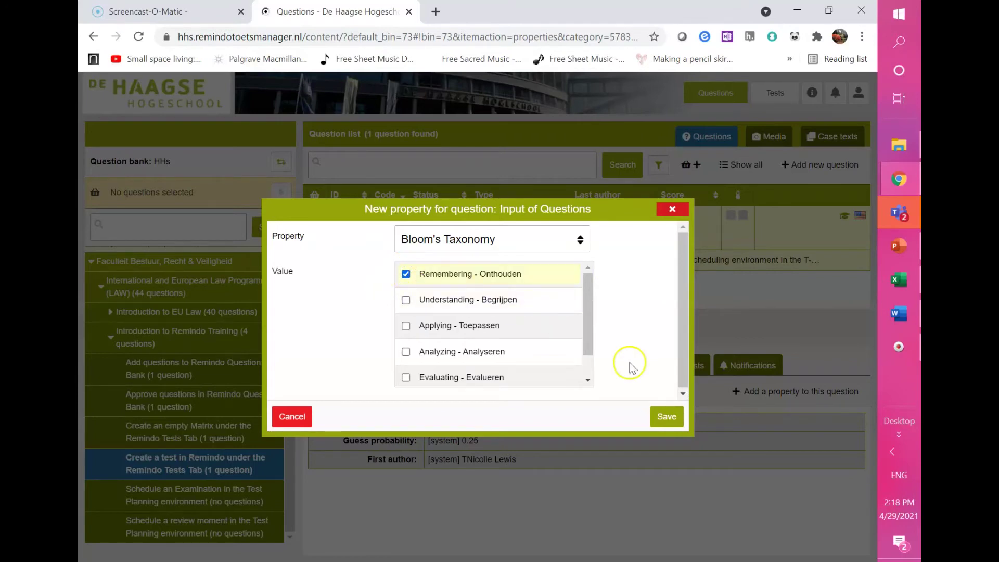
left_click(662, 416)
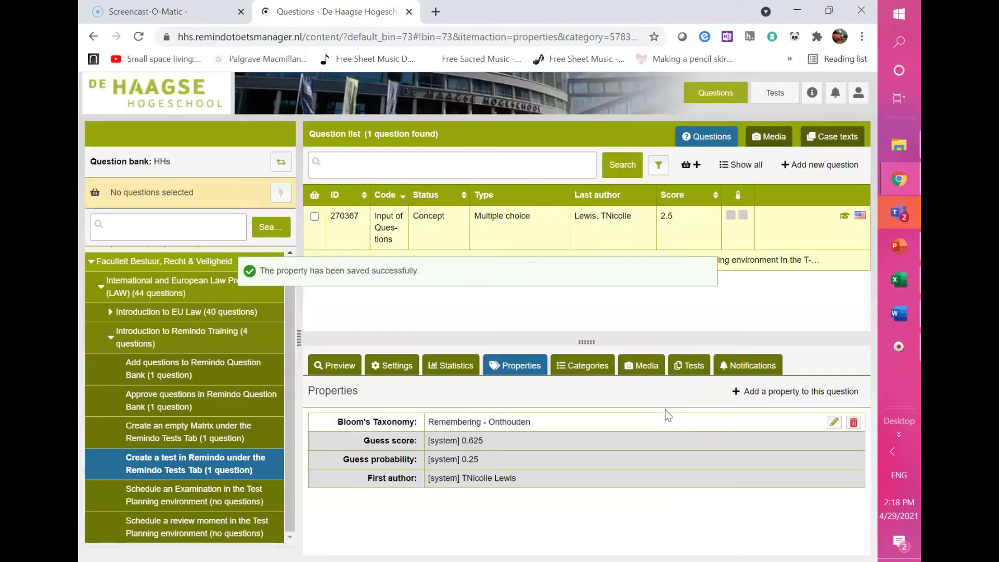
left_click(512, 366)
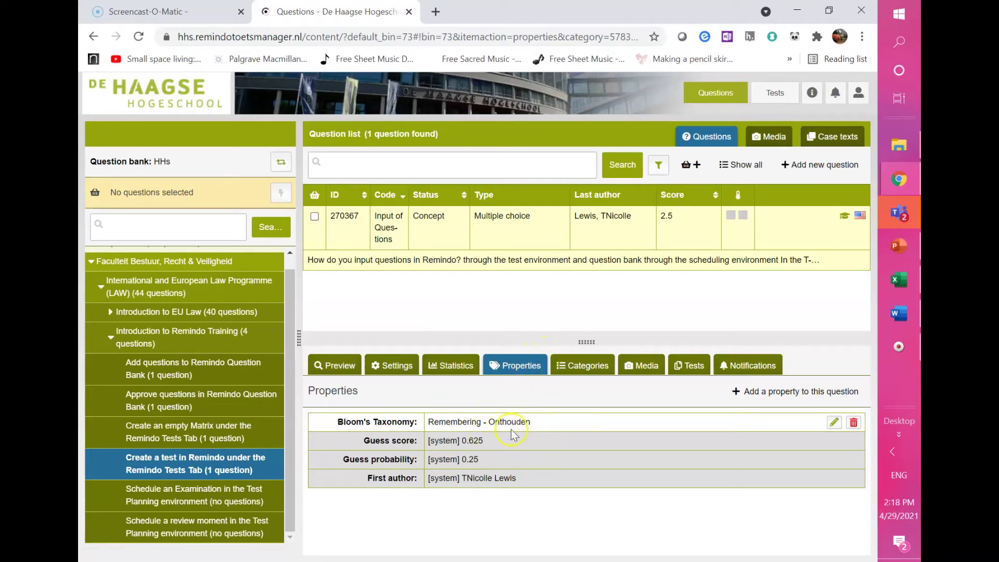
Preview the question as a student, test it with the answer "In the T-Drive", and review the result.
left_click(343, 370)
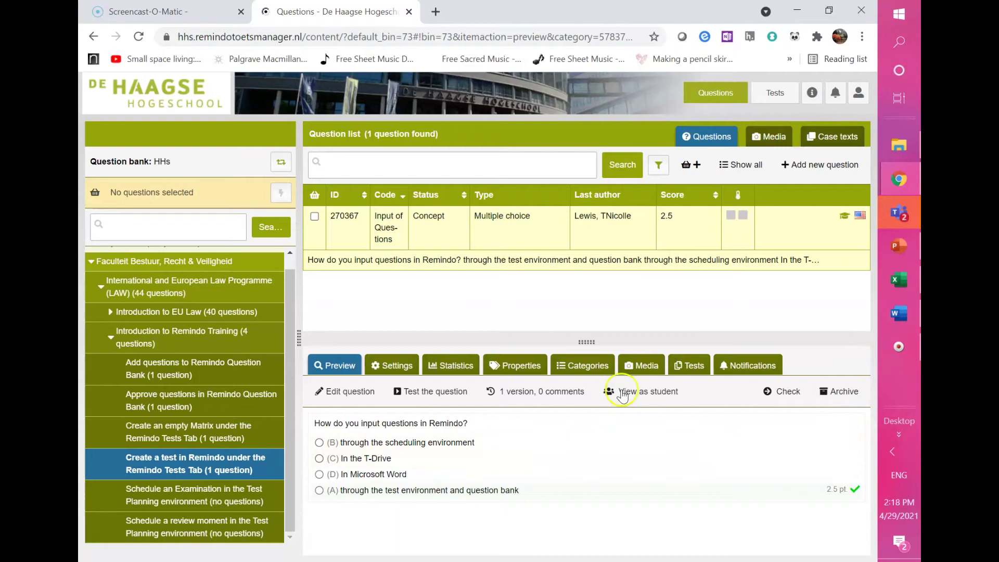
left_click(641, 398)
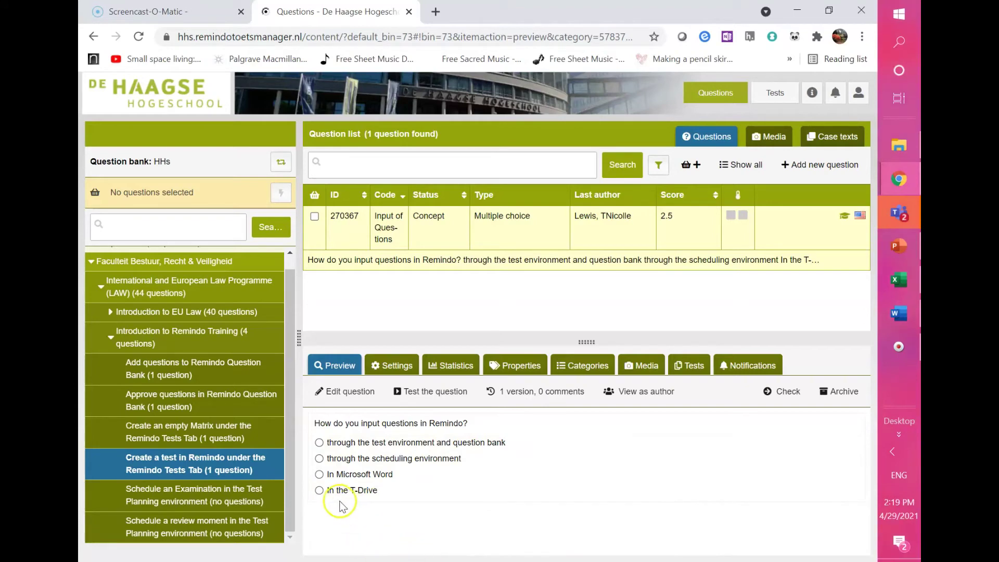
left_click(319, 491)
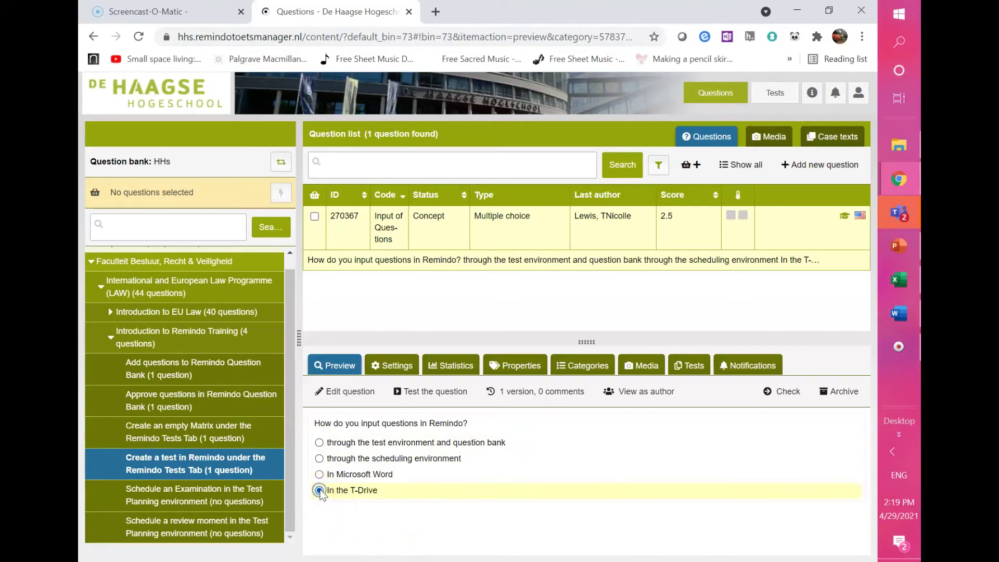
left_click(428, 393)
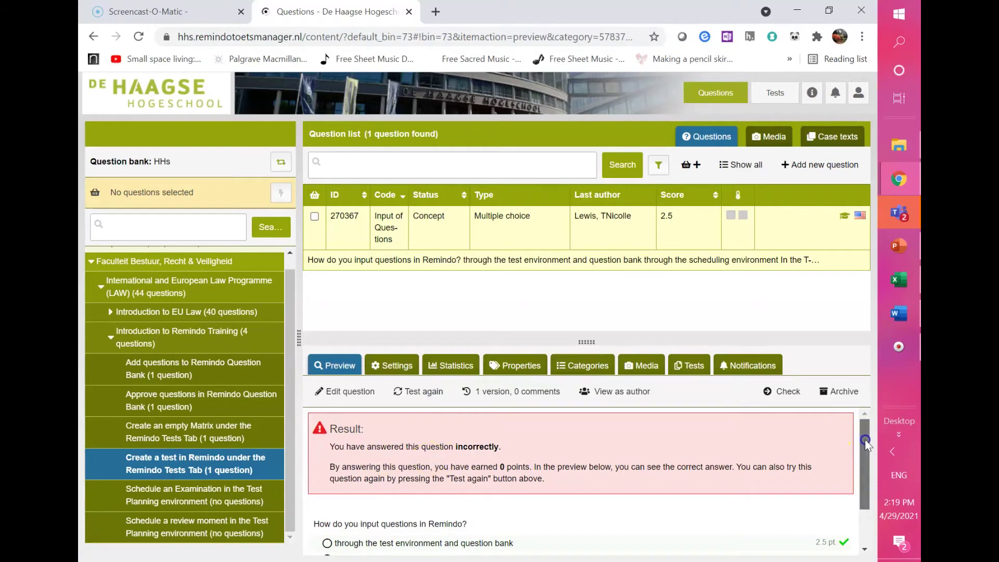
left_click_drag(864, 440, 864, 500)
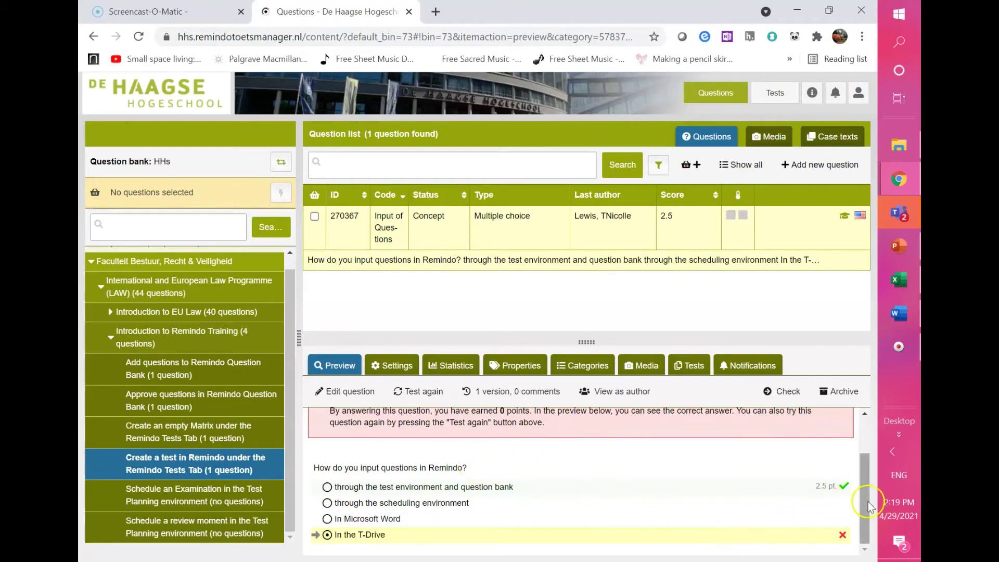
left_click_drag(864, 504, 875, 469)
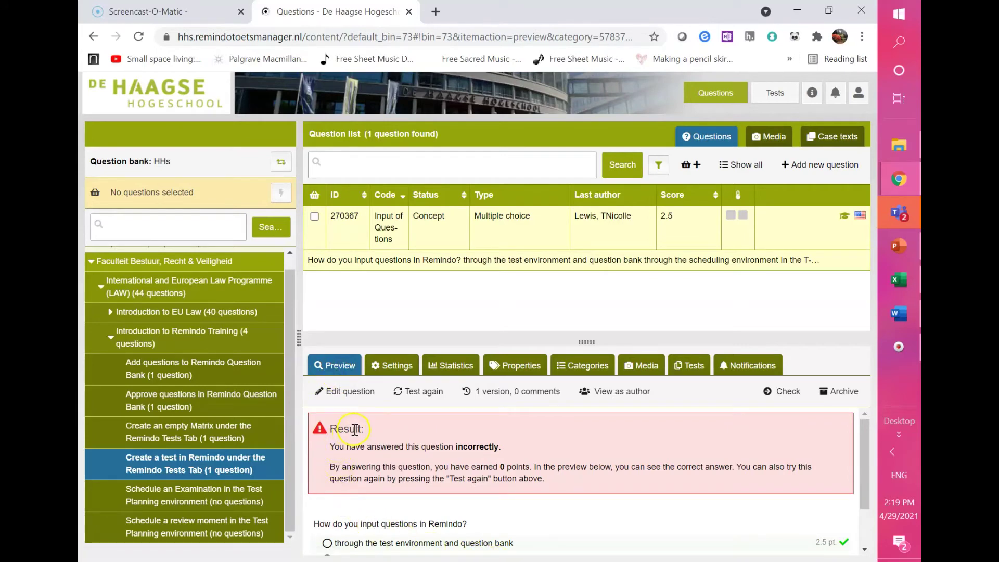
Edit the question's correct answer to read "through the testing environment and question bank" and refresh its preview.
left_click(341, 394)
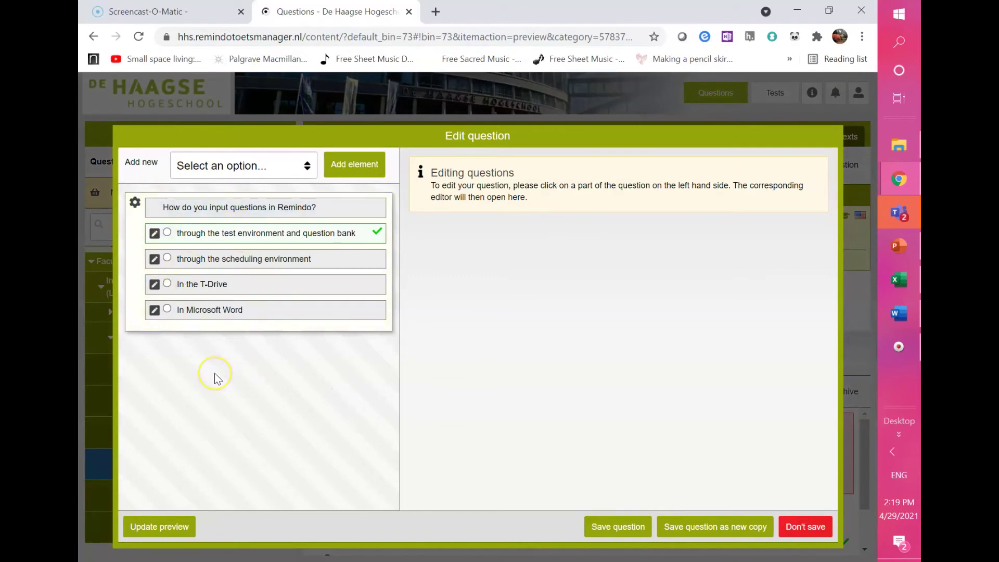
left_click(206, 241)
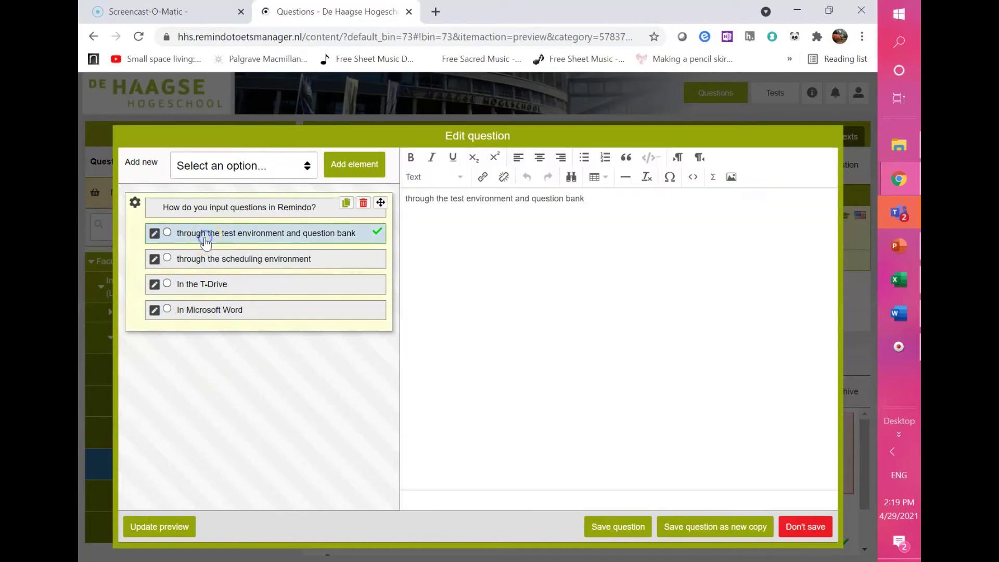
left_click(465, 201)
type("ing")
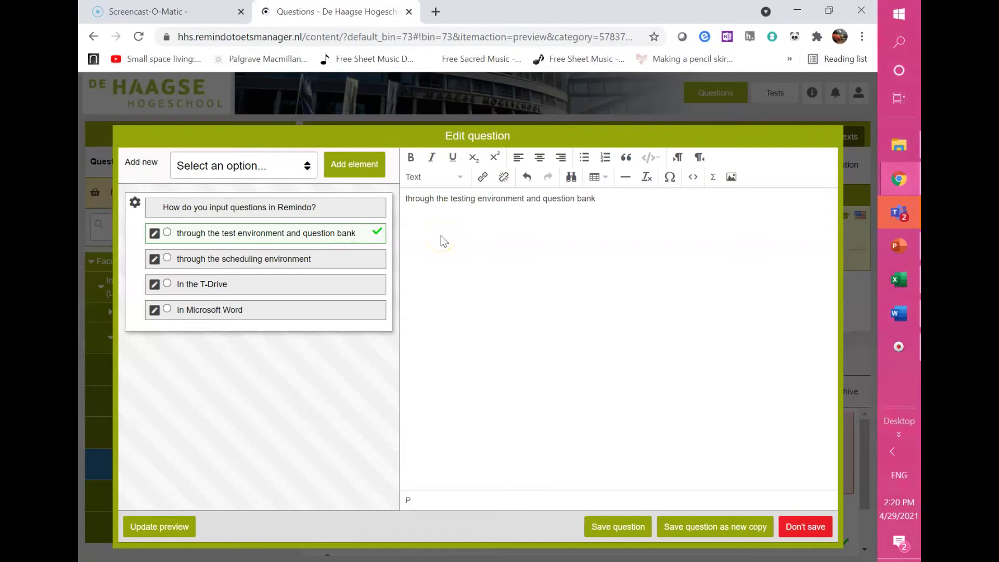
left_click(603, 525)
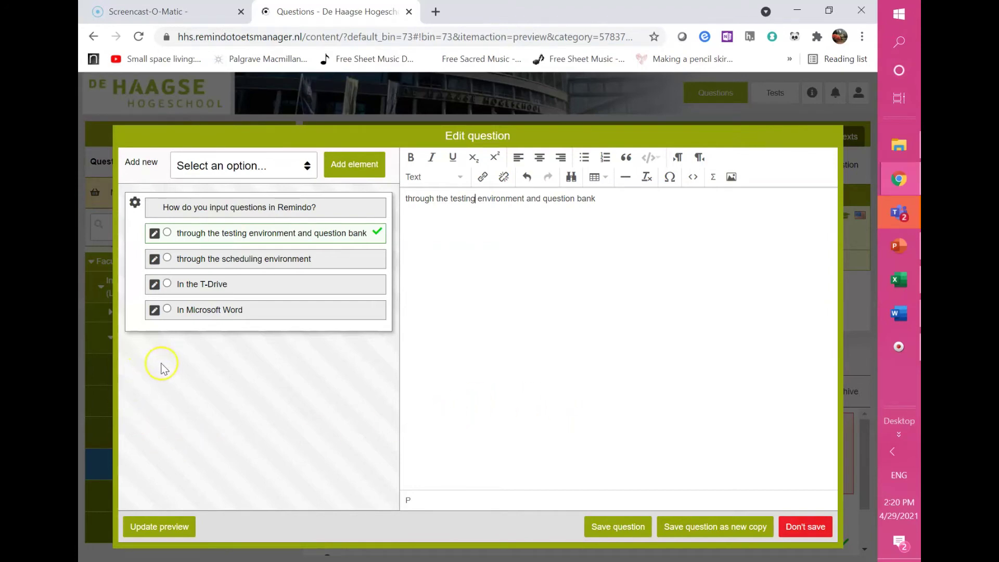
In the multiple choice element's settings, try a total score of 1 and set it back to 2.5.
mouse_move(136, 204)
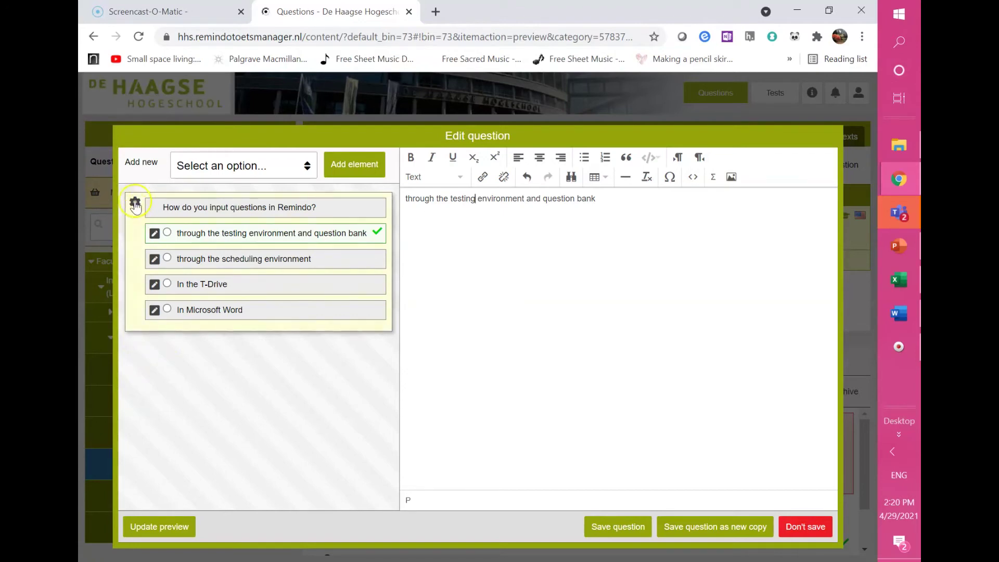
left_click(134, 204)
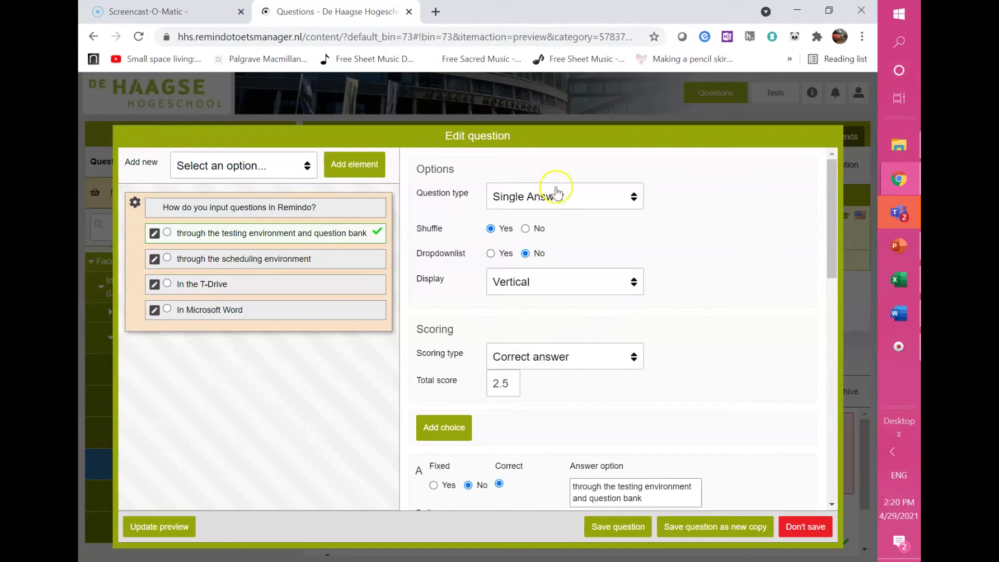
left_click(509, 385)
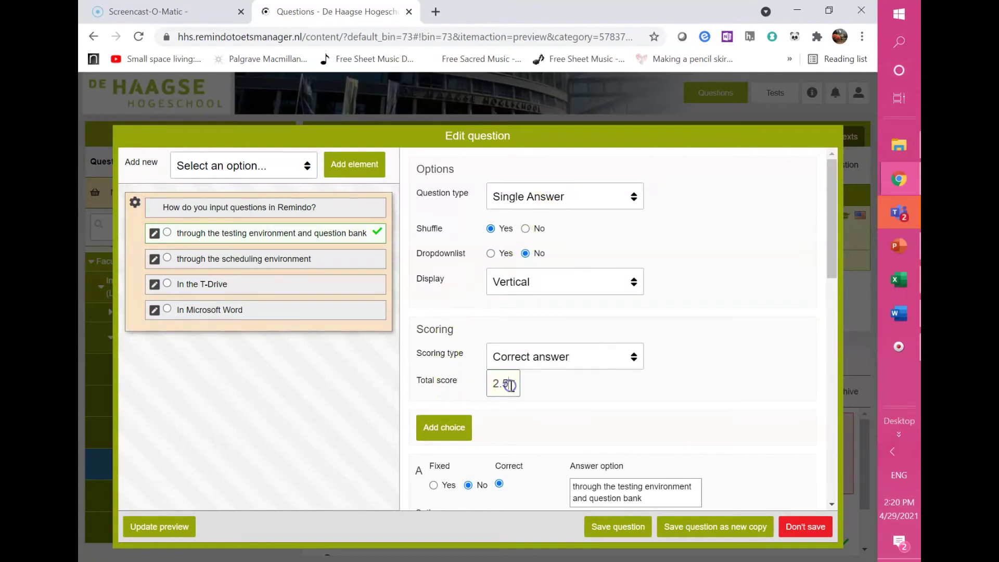
left_click_drag(510, 386, 423, 389)
type("1")
left_click(516, 387)
key("BackSpace")
type("2.5")
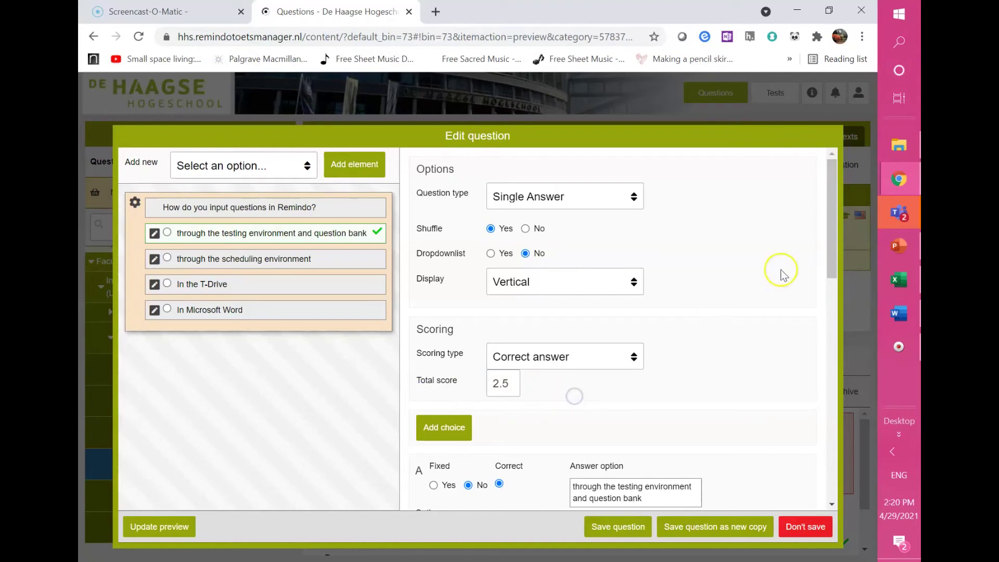
Check the answer choices and feedback fields, and save the edited question without an explanation.
left_click(829, 247)
left_click_drag(829, 247, 824, 318)
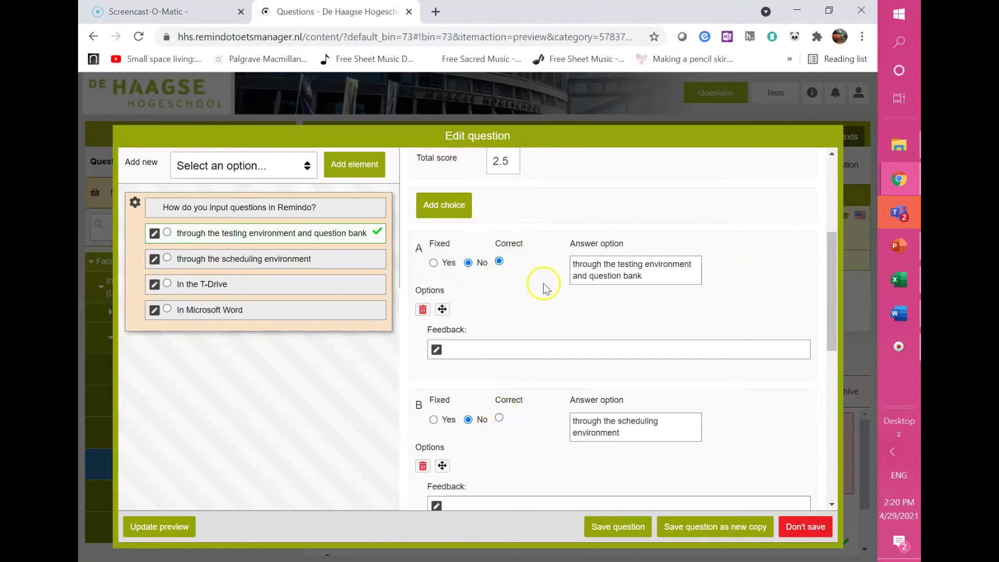
left_click_drag(834, 307, 823, 484)
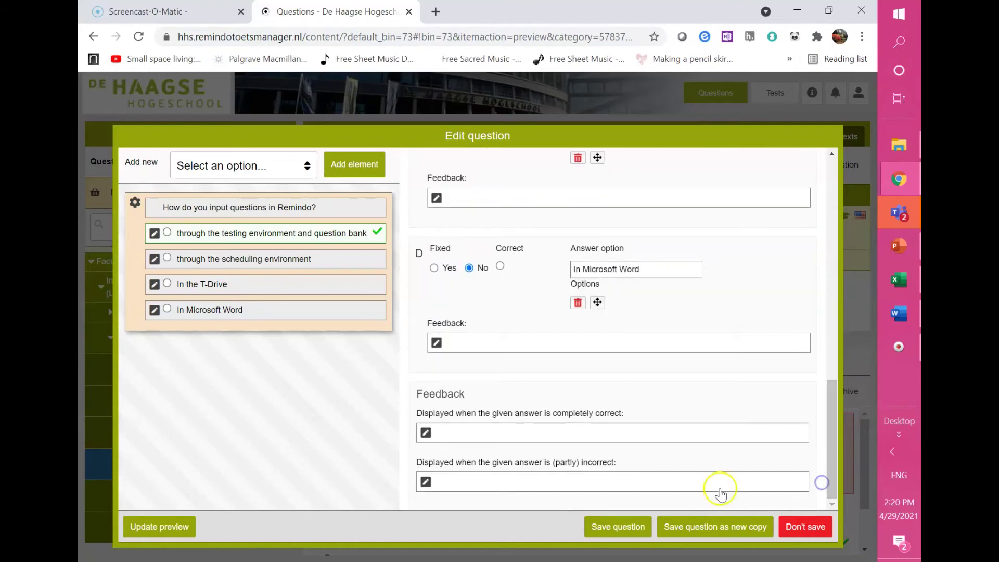
left_click(650, 531)
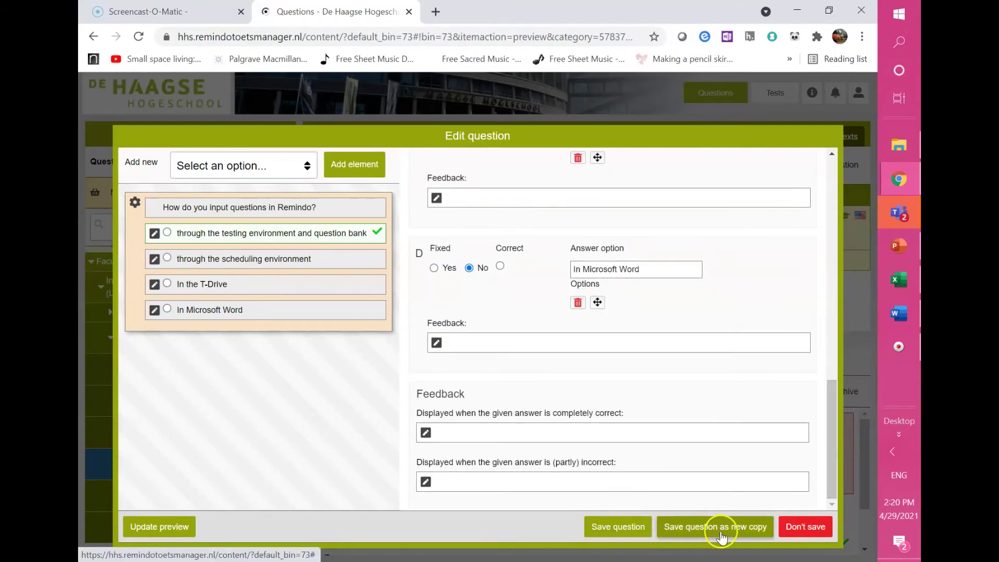
left_click(605, 525)
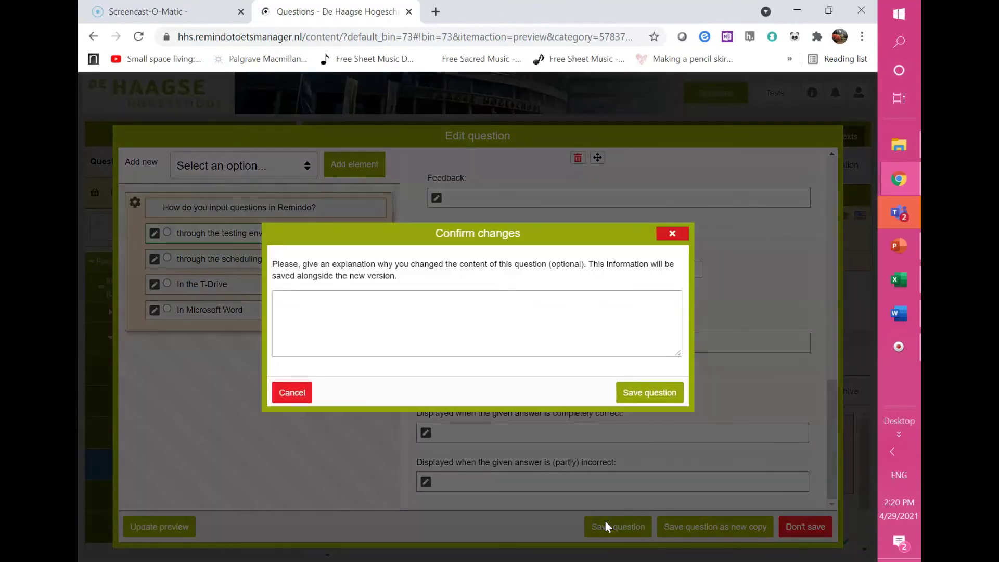
left_click(663, 394)
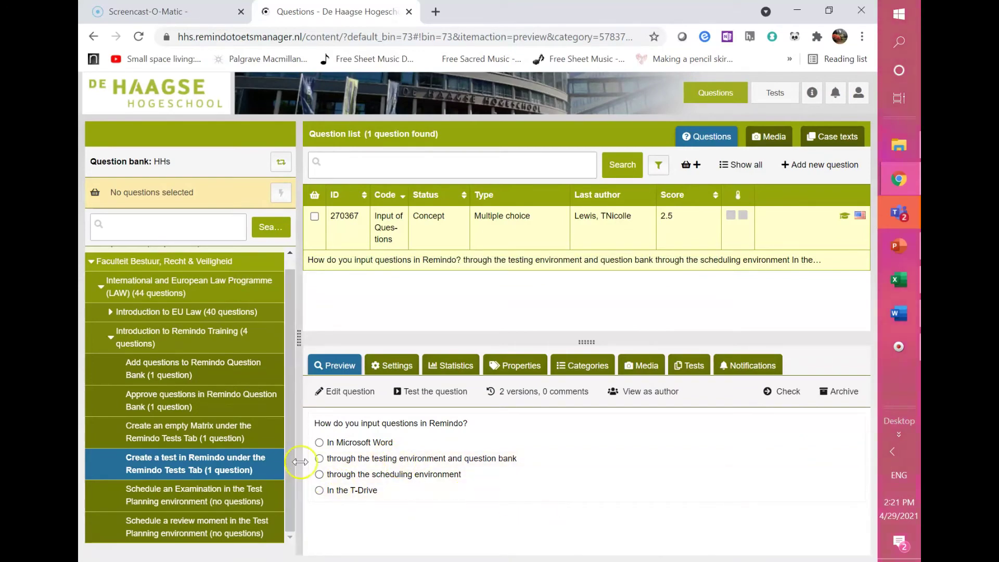
Review the question's properties and categories, and check the question list of the Schedule an Examination subtopic.
left_click(513, 367)
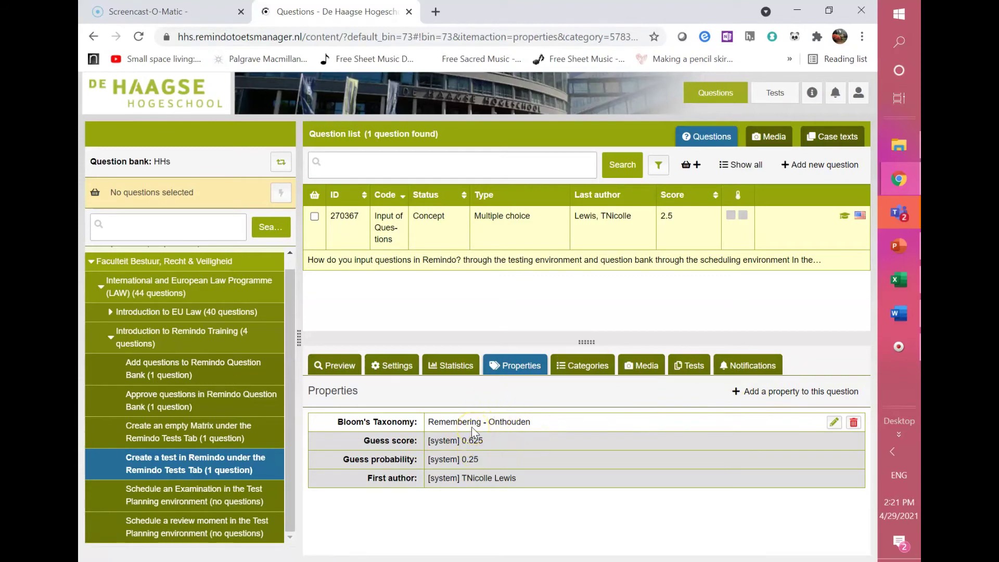
left_click(586, 374)
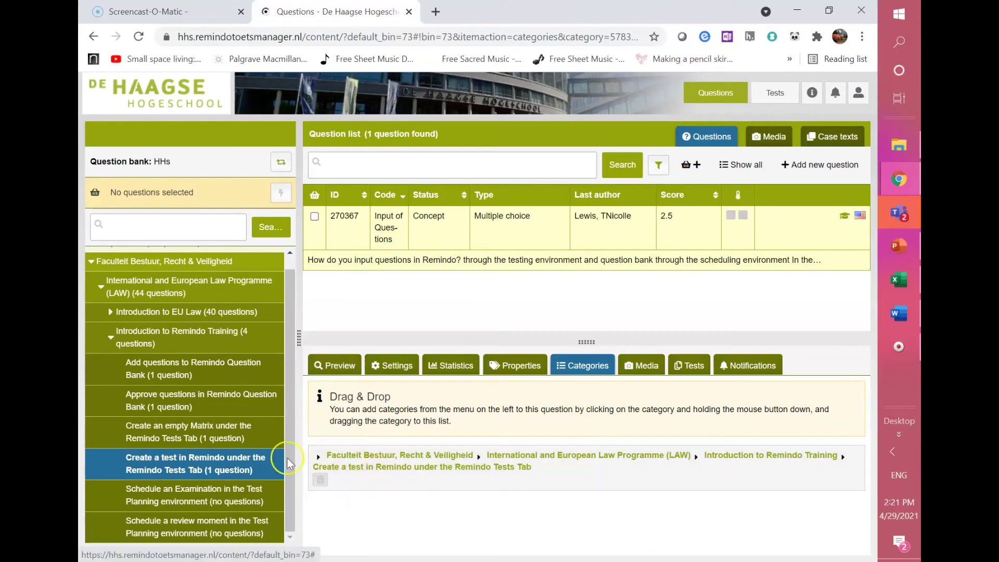
left_click(160, 502)
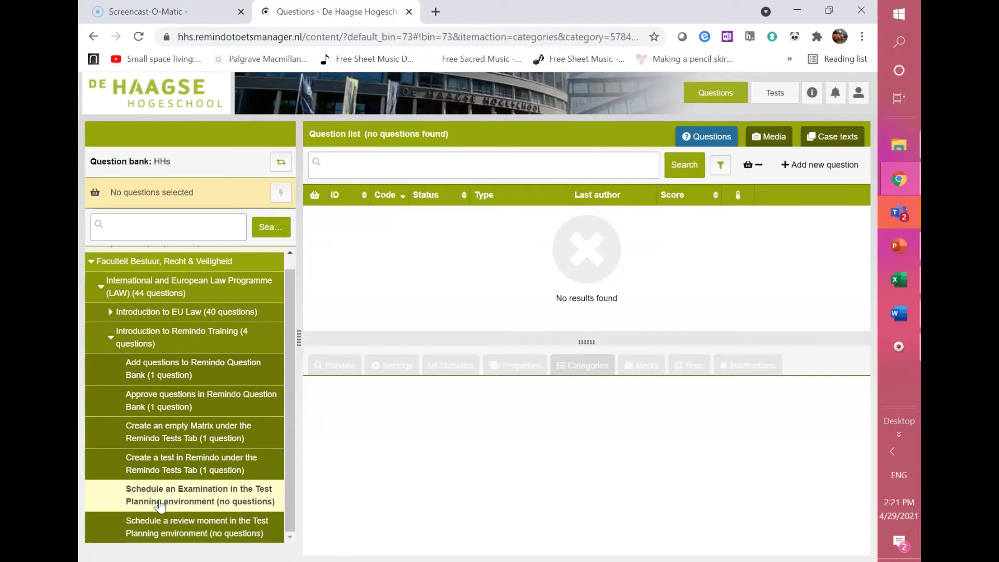
left_click(142, 474)
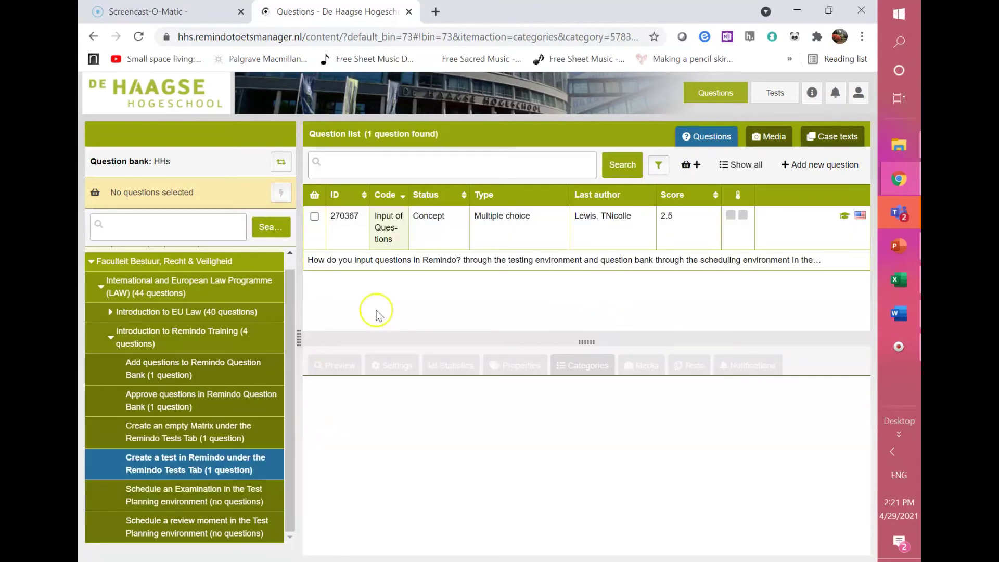
Add the category "Schedule an Examination in the Test Planning environment" to the Input of Questions question.
left_click(449, 266)
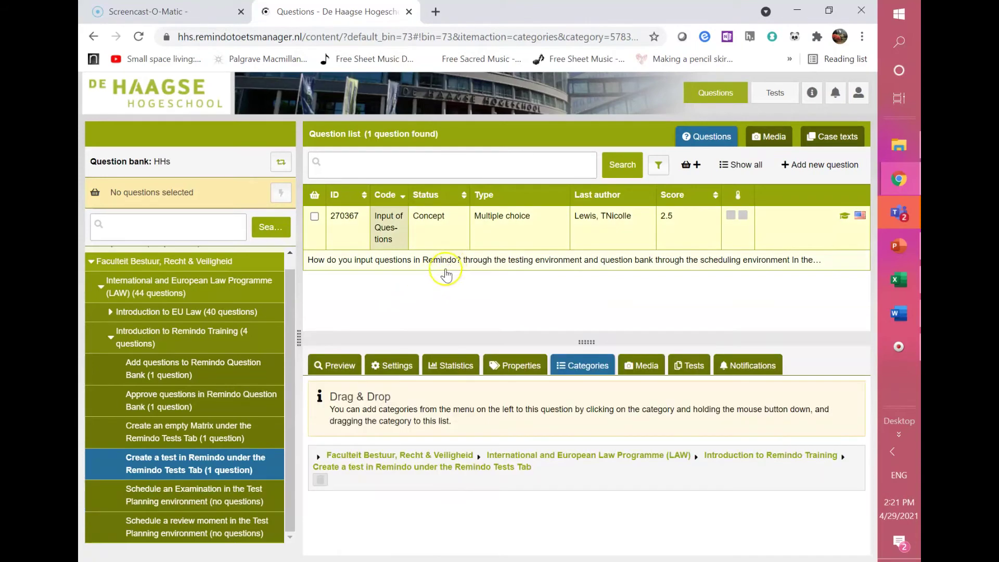
left_click(573, 364)
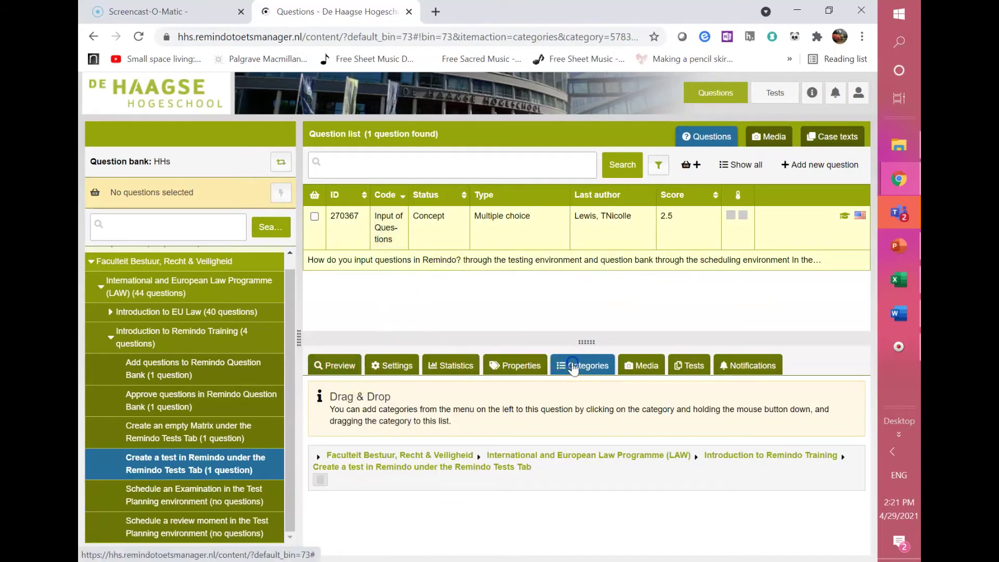
left_click_drag(152, 492, 395, 519)
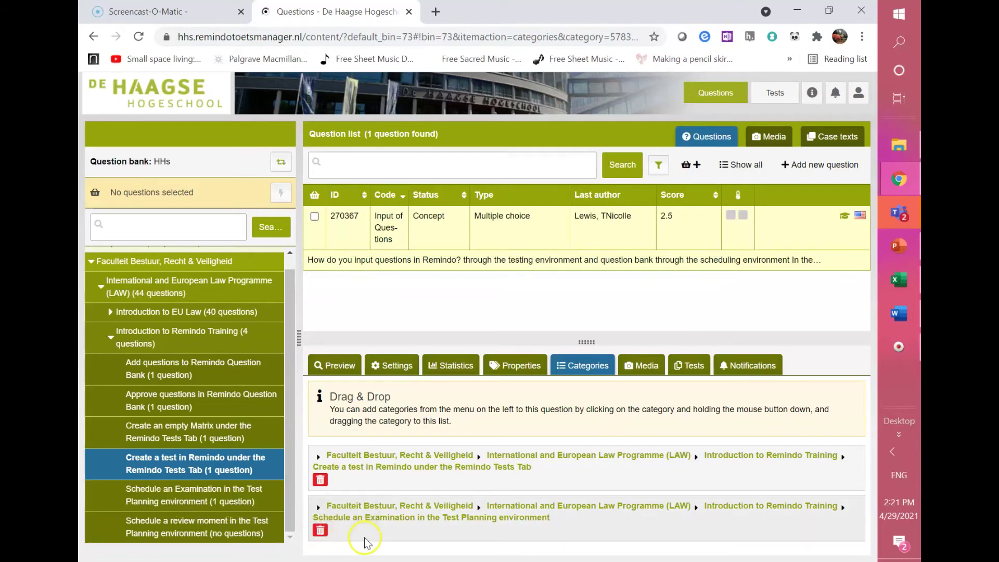
Remove the category "Create a test in Remindo under the Remindo Tests Tab" from the question, confirming with the requested text, and check both subtopics' question lists.
left_click(320, 480)
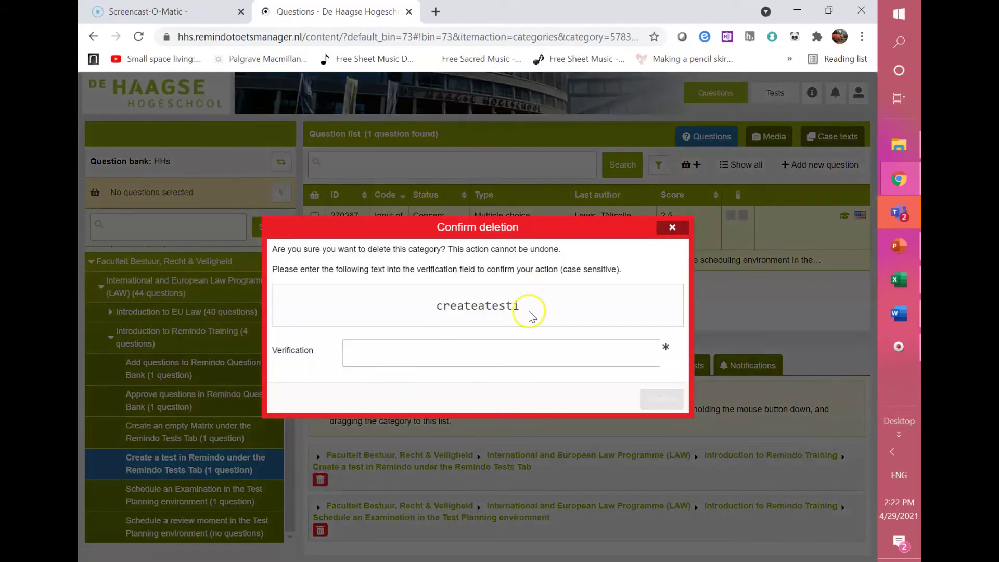
left_click_drag(529, 312, 437, 308)
key("ctrl+c")
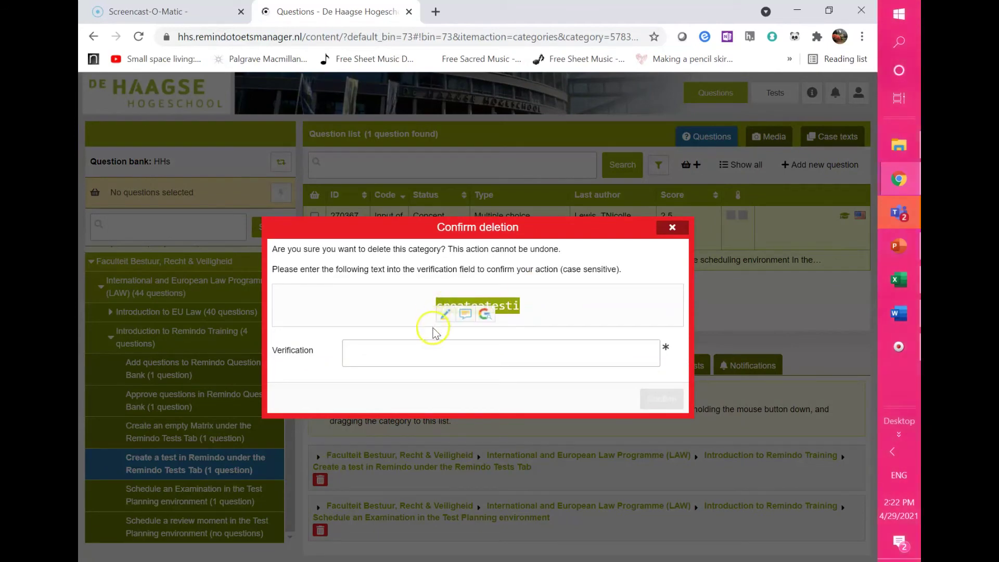
left_click(434, 353)
key("ctrl+v")
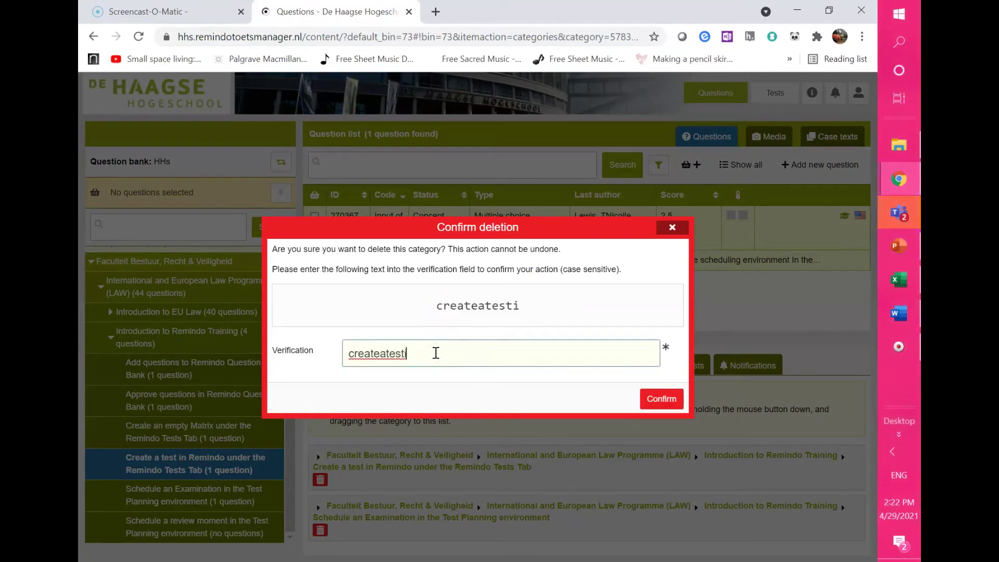
left_click(661, 399)
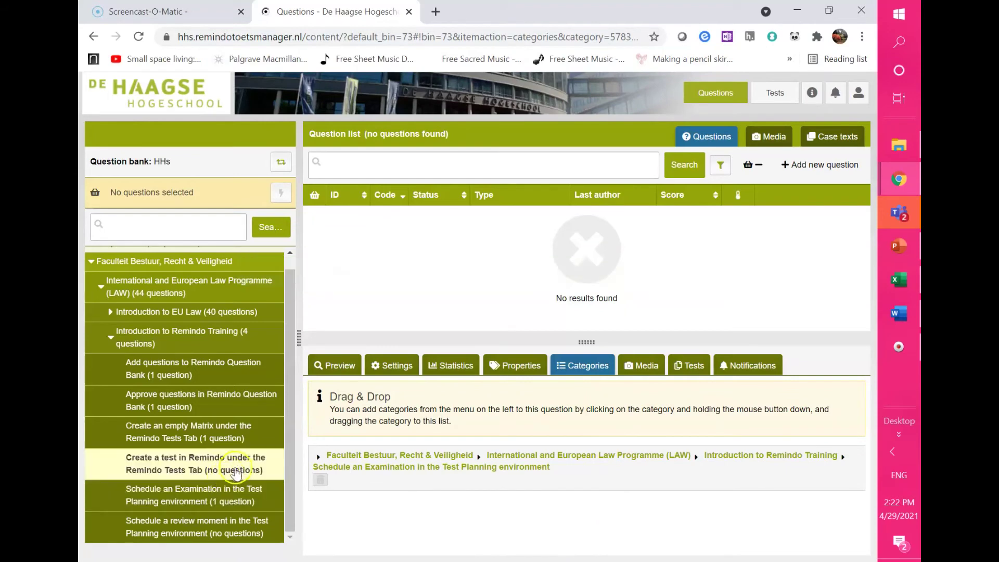
left_click(156, 466)
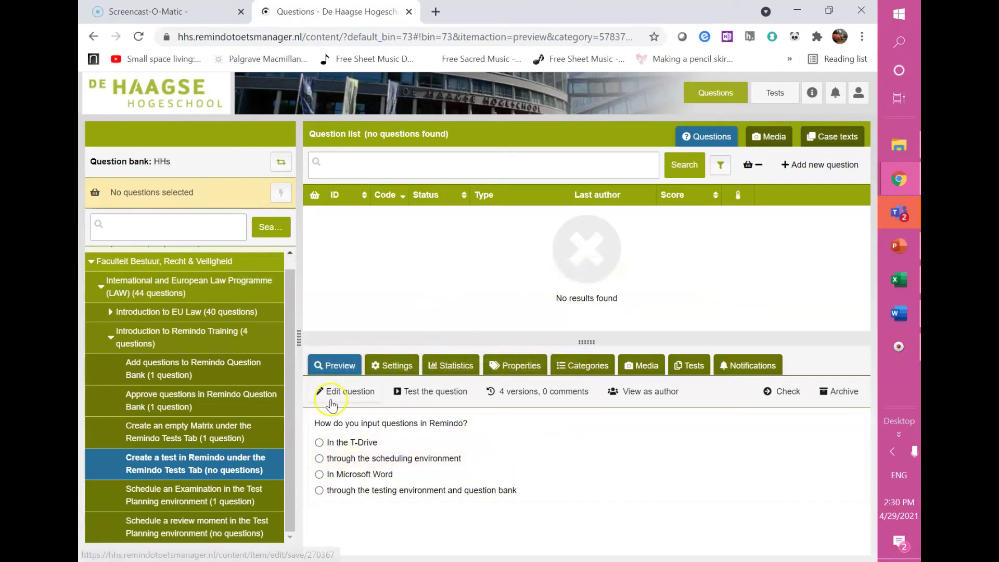
left_click(193, 501)
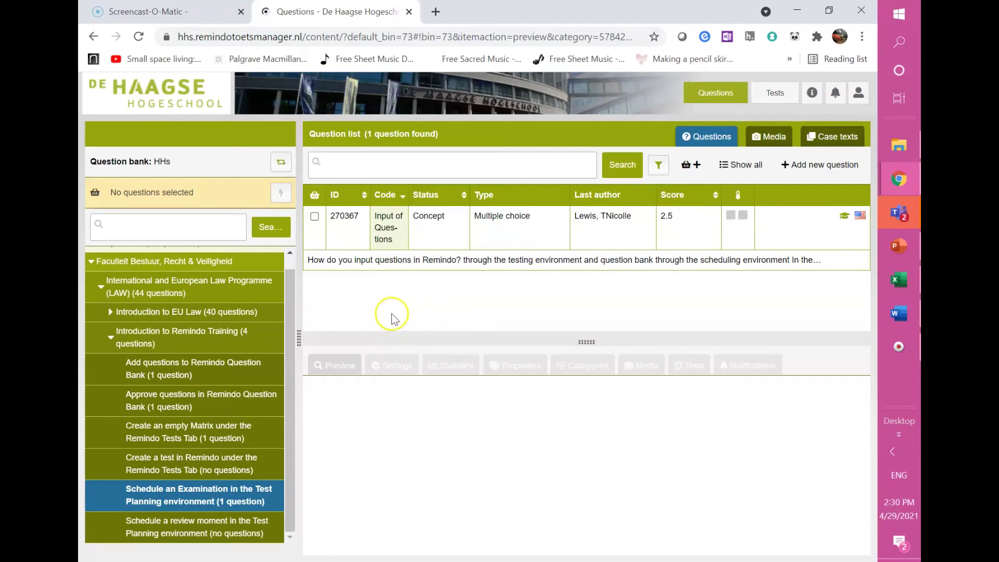
Add a multiple choice question with code "Input of Questions" to the "Create a test in Remindo" subtopic, unavailable for paper exams.
left_click(154, 465)
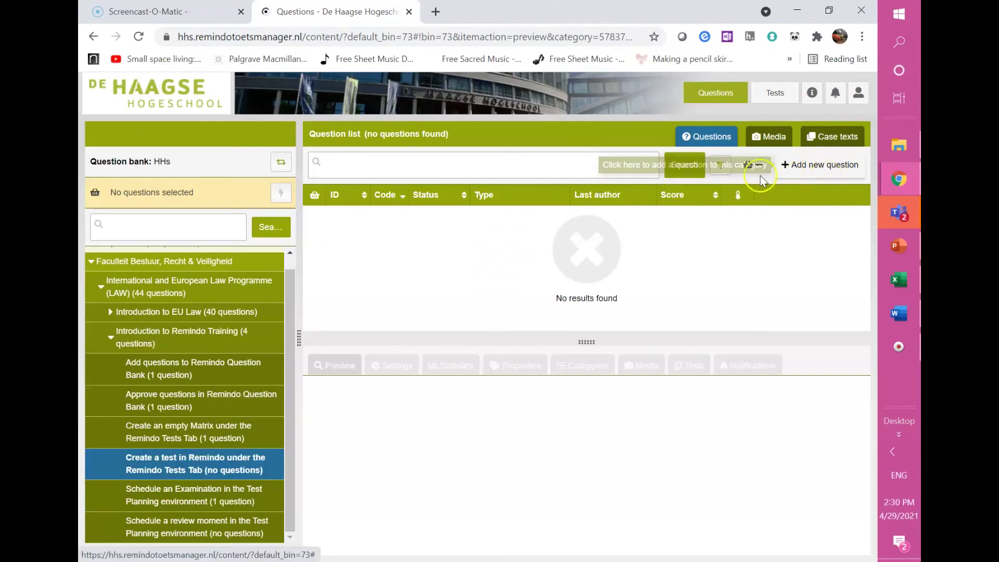
left_click(830, 160)
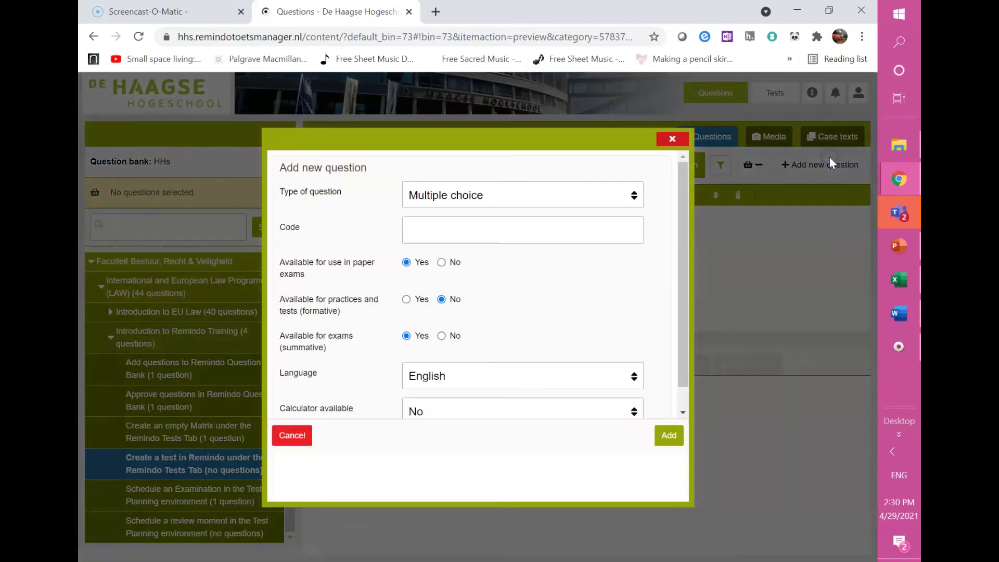
left_click(492, 235)
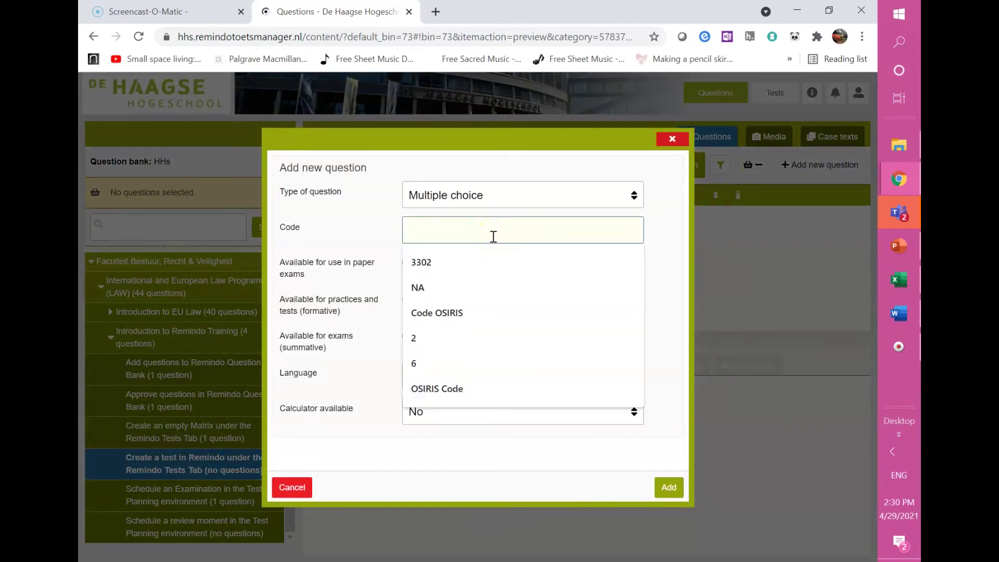
type("Qu")
type("Input of Q")
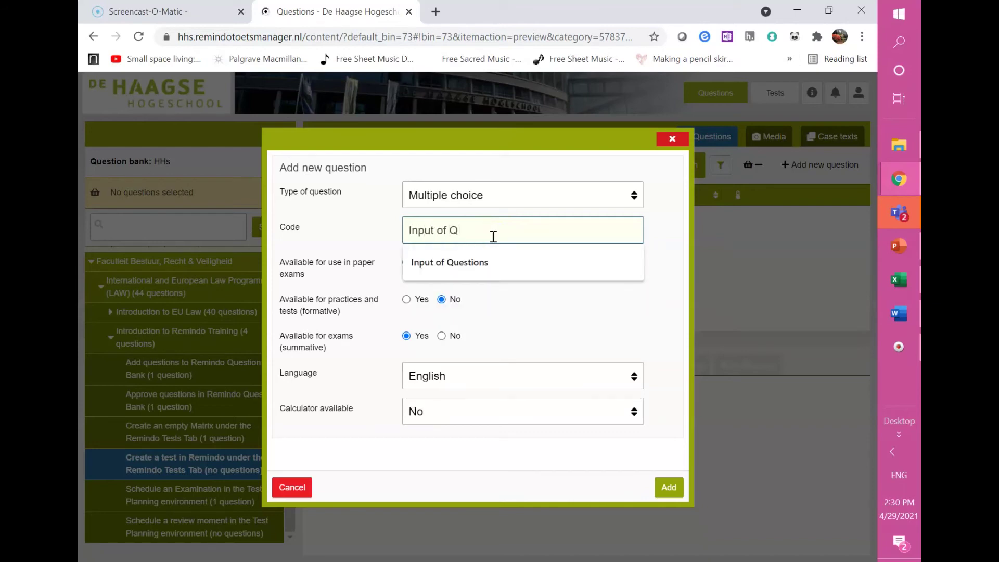
type("uestions")
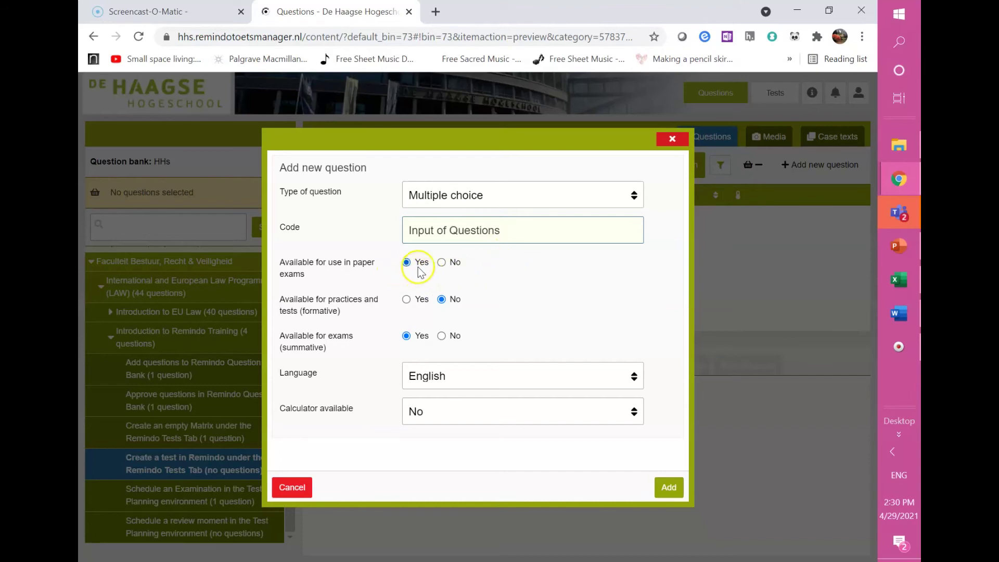
left_click(442, 263)
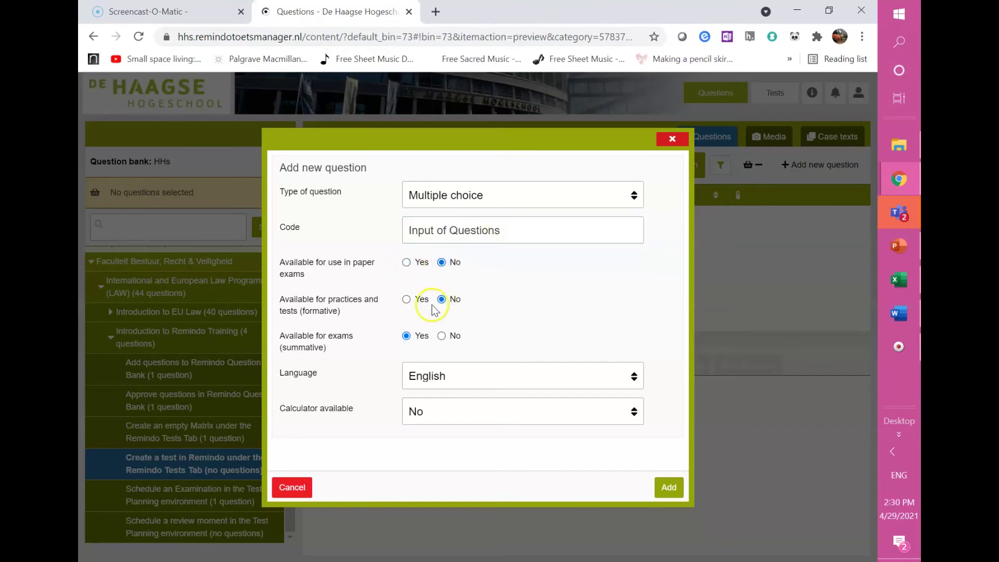
left_click(669, 486)
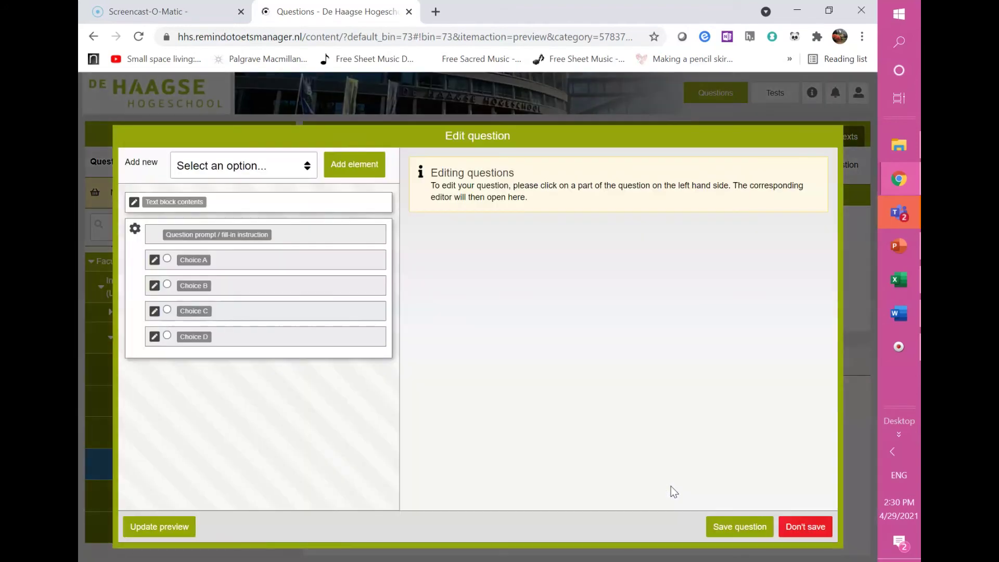
Enter the question prompt "How do you add media in Remindo?" and choice A "Put the file in the question bank directly with learning outcomes".
left_click(195, 239)
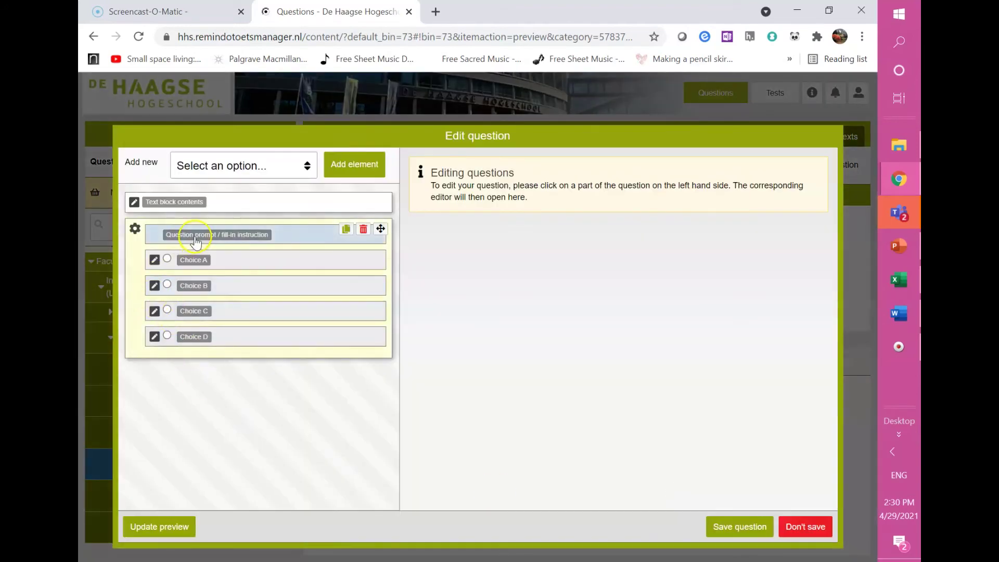
type("How do you add media in Remindo?")
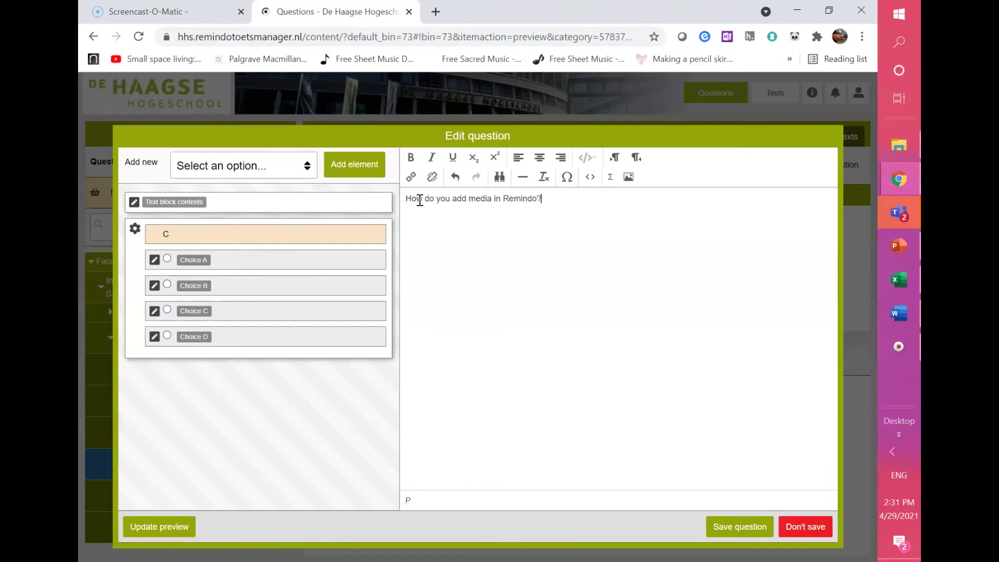
left_click(237, 261)
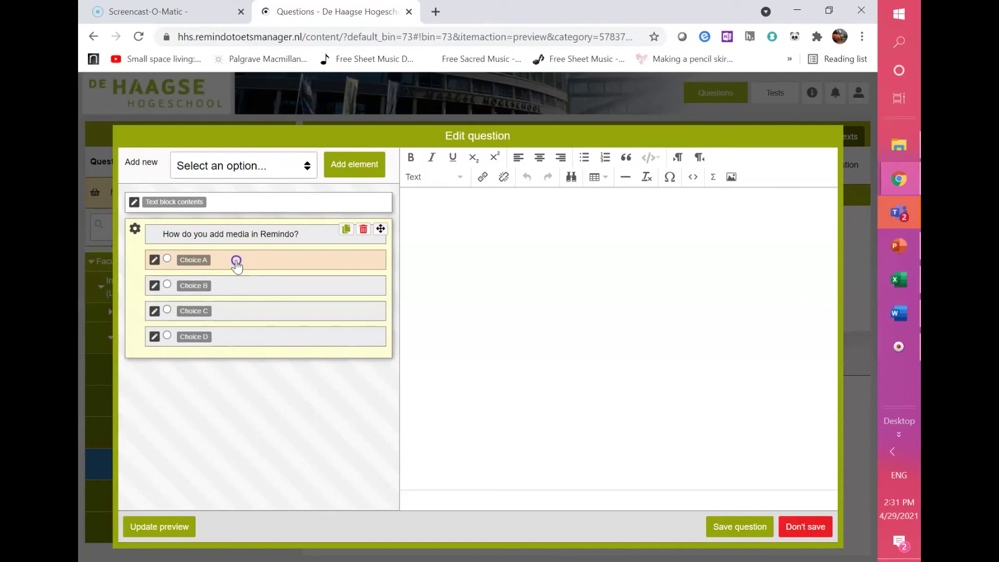
left_click(435, 210)
type("Pu")
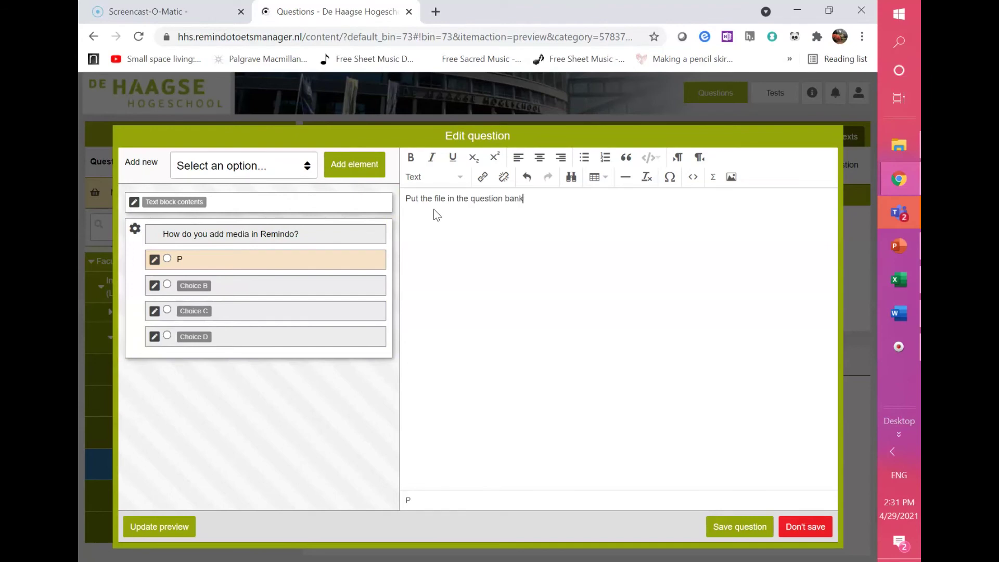
key("BackSpace")
key("BackSpace")
type("ing outcomes")
Fill in choice B with "Add the media within a question" and choice C with "This is not a possibility in Remindo".
left_click(232, 287)
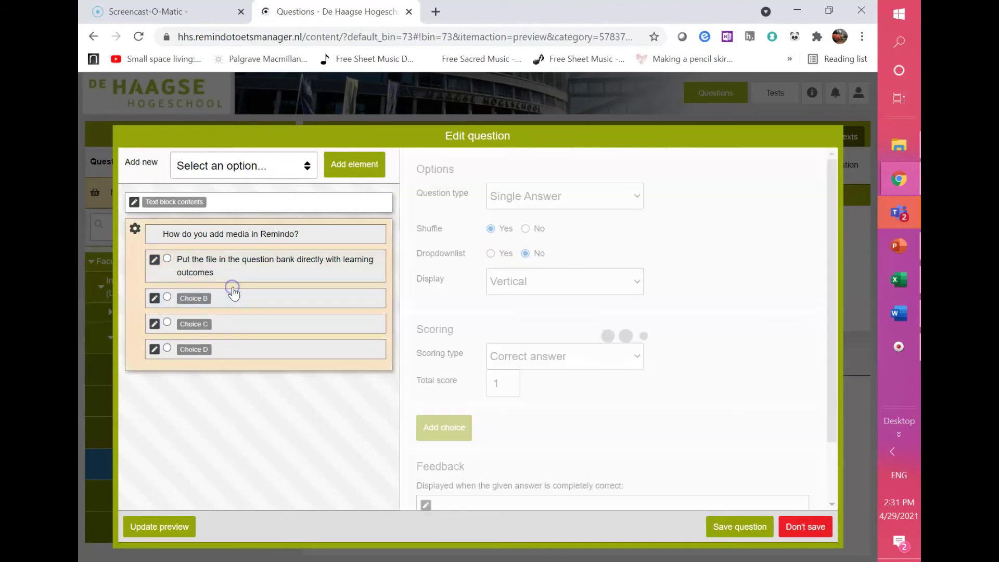
left_click(238, 301)
left_click(431, 208)
type("Add the media within a question")
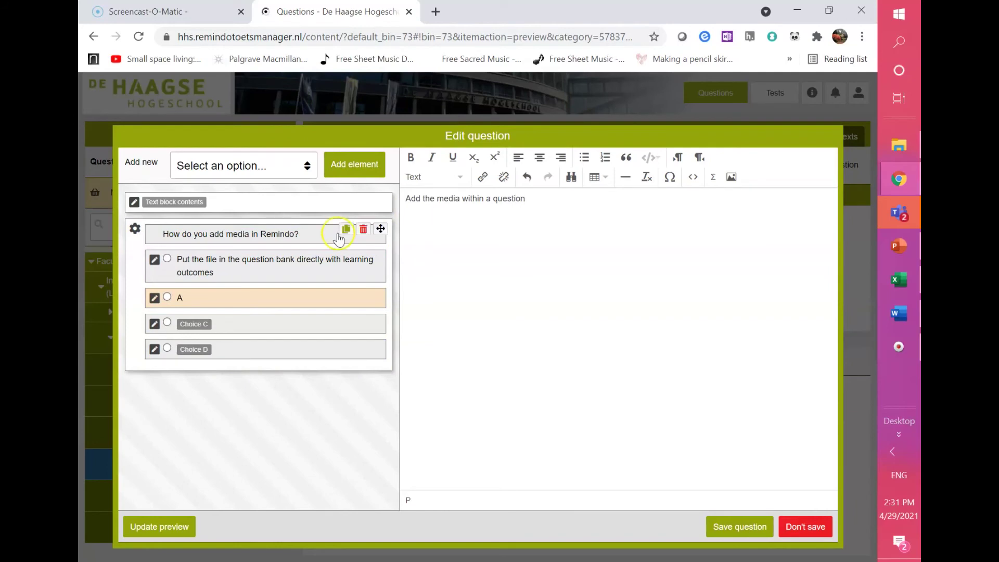
left_click(250, 324)
type("This is not a possibility in Remindo")
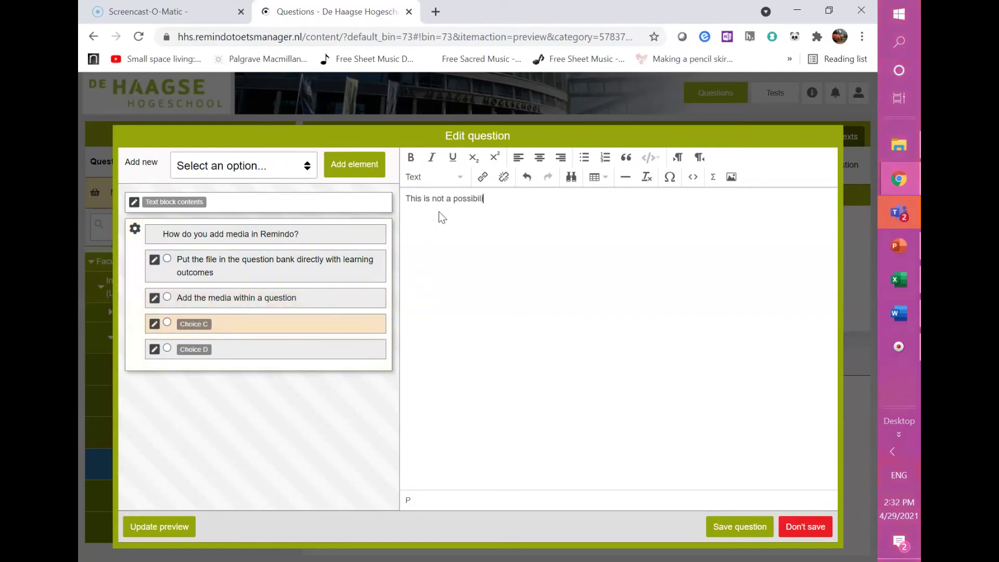
Fill in choice D with "Use a separate text that students bring into the exam", without a final period, and update the preview.
left_click(193, 349)
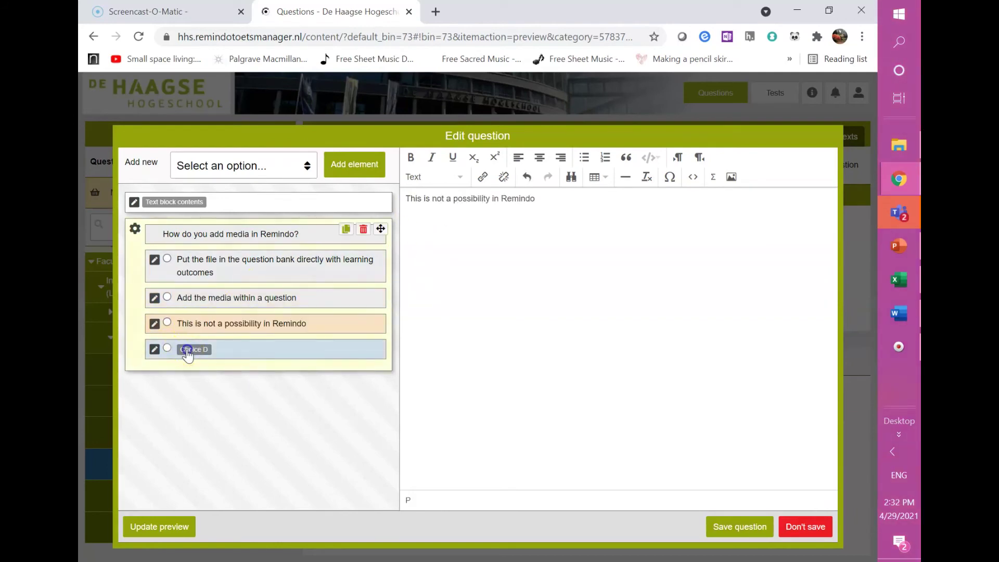
left_click(443, 207)
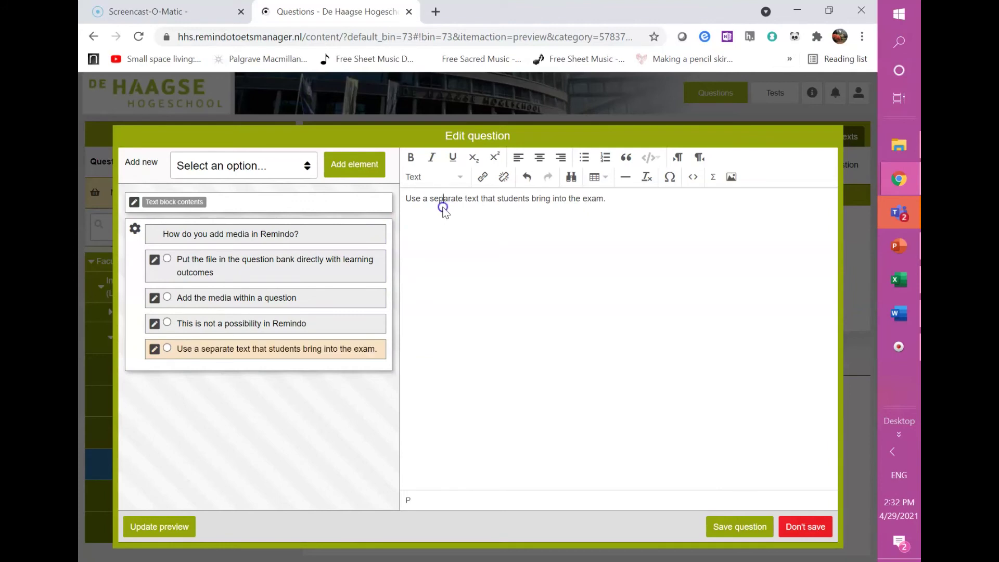
left_click(607, 202)
left_click(224, 447)
left_click(171, 525)
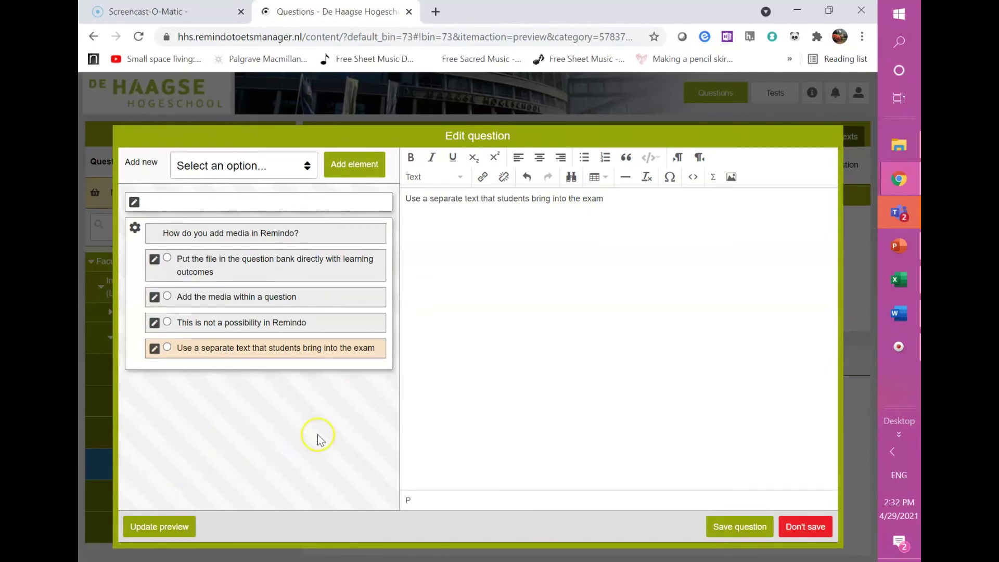
In the multiple choice element's settings, set the total score to 2.5 and mark choice B as the correct answer.
mouse_move(134, 228)
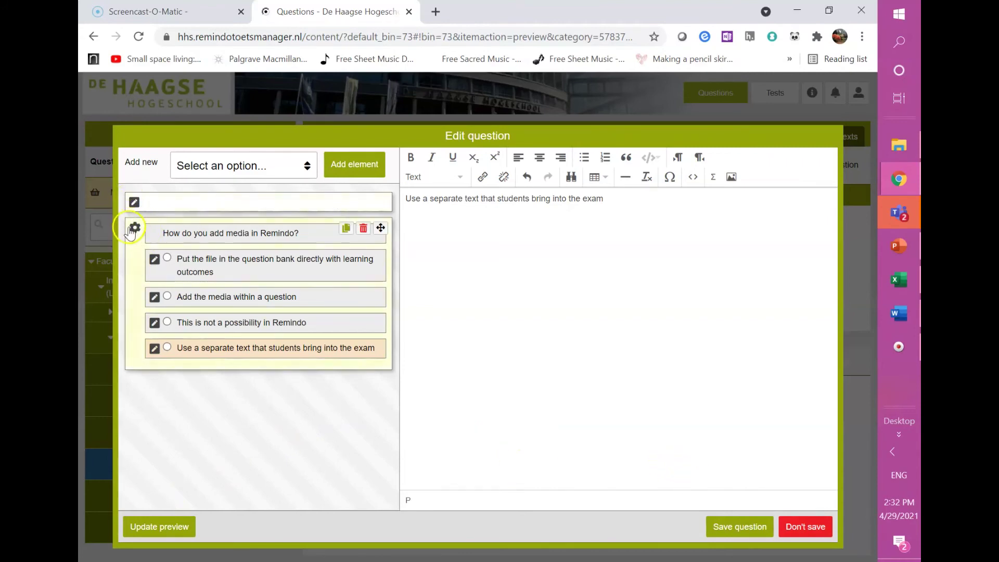
left_click(135, 229)
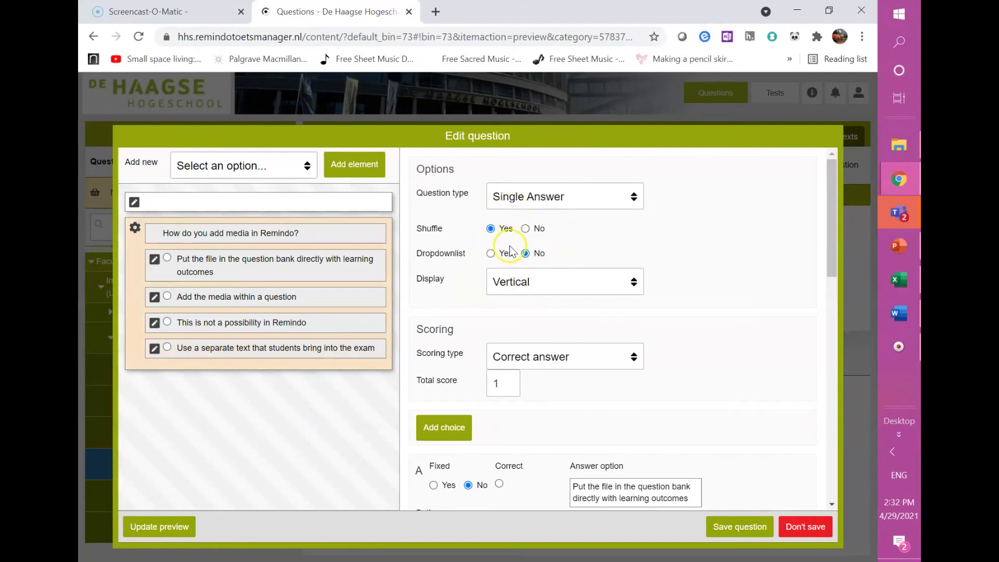
left_click(515, 383)
type("2.5")
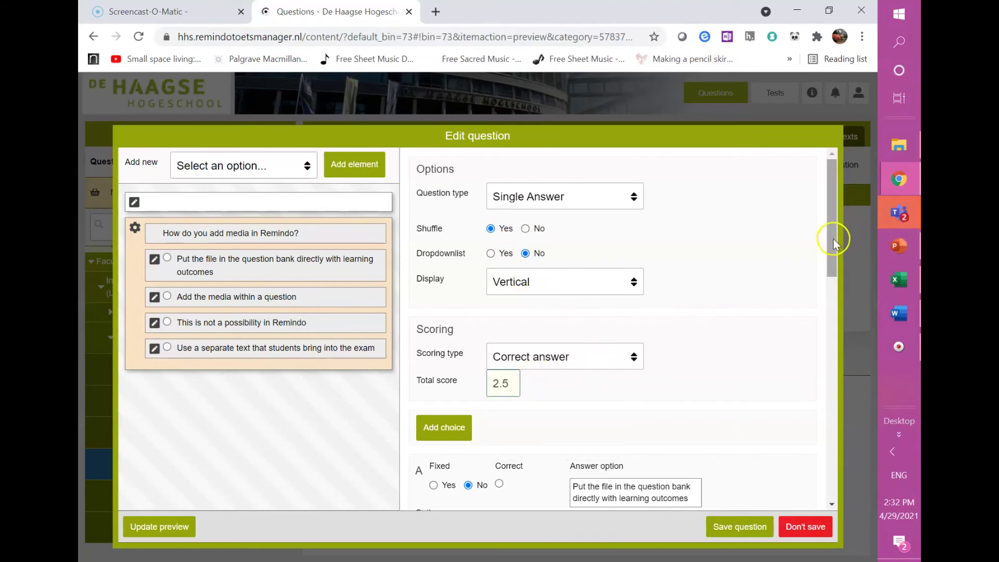
left_click_drag(833, 238, 827, 333)
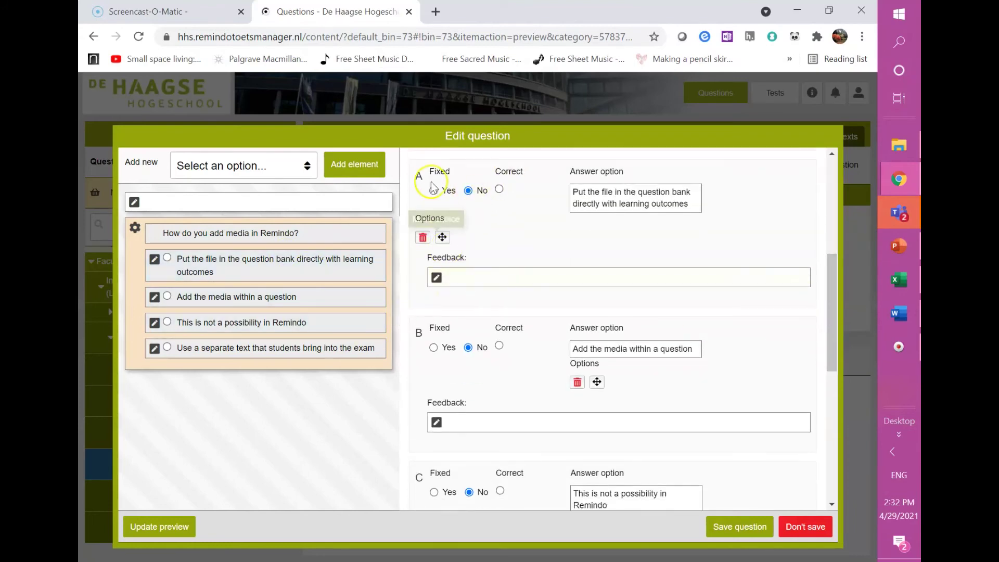
left_click(499, 346)
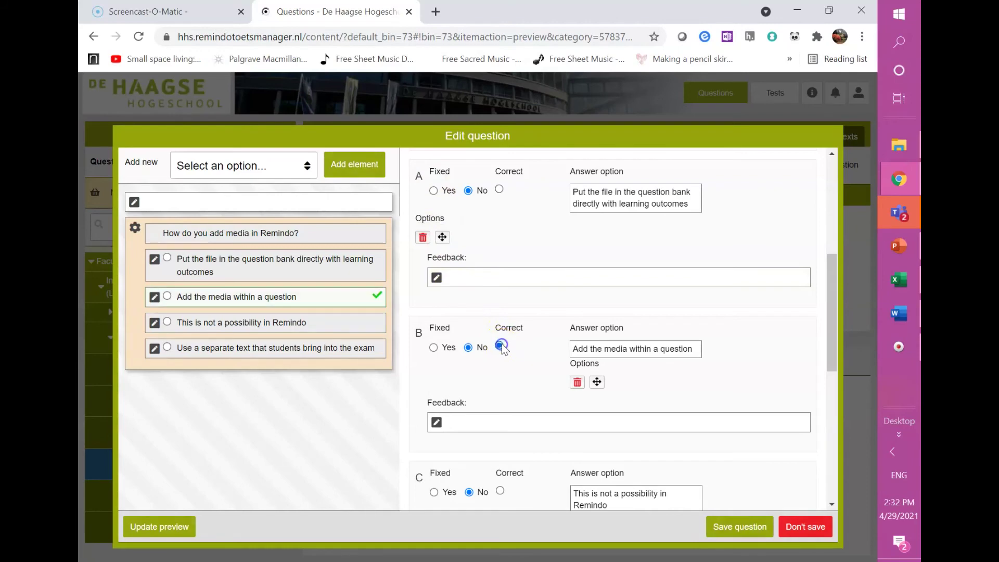
Leave the feedback fields empty and save the new question without a comment.
left_click_drag(833, 298, 825, 480)
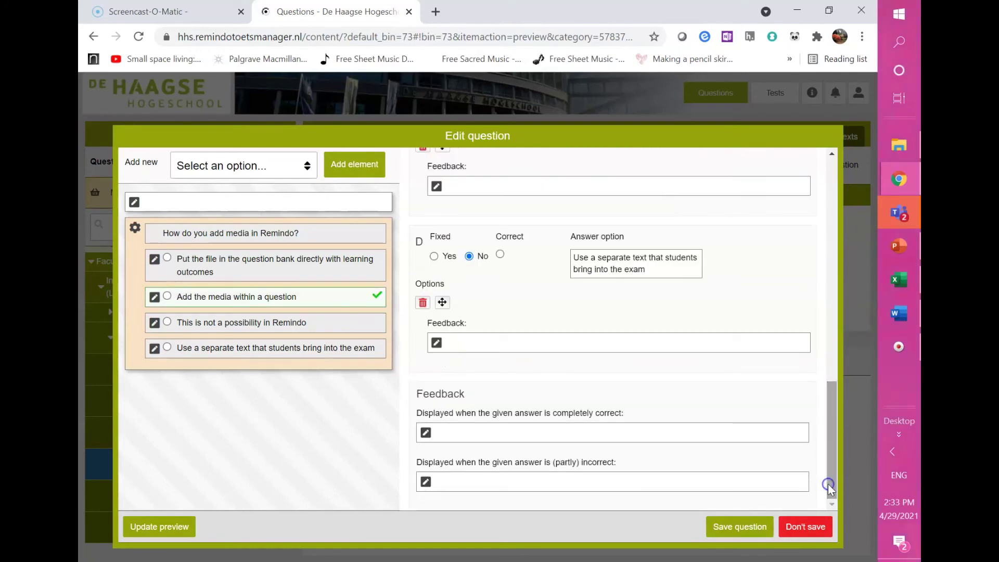
left_click(741, 527)
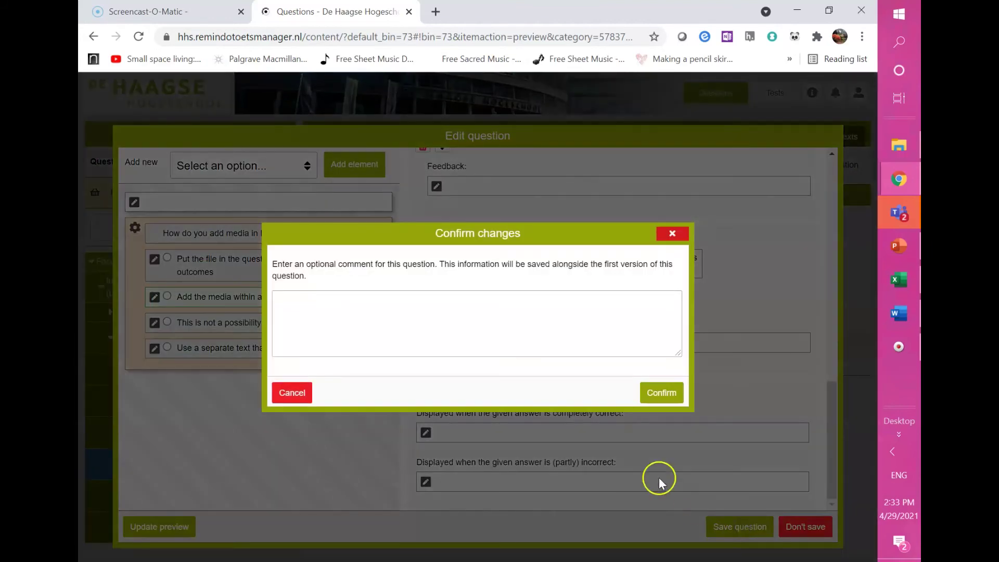
left_click(663, 392)
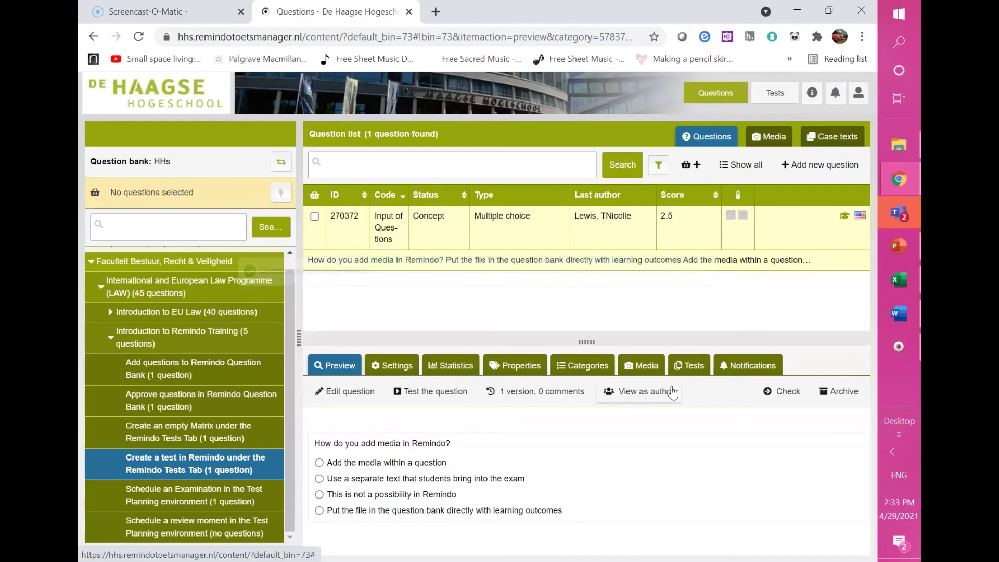
Review the new media question's preview, assigned categories and properties.
left_click(598, 264)
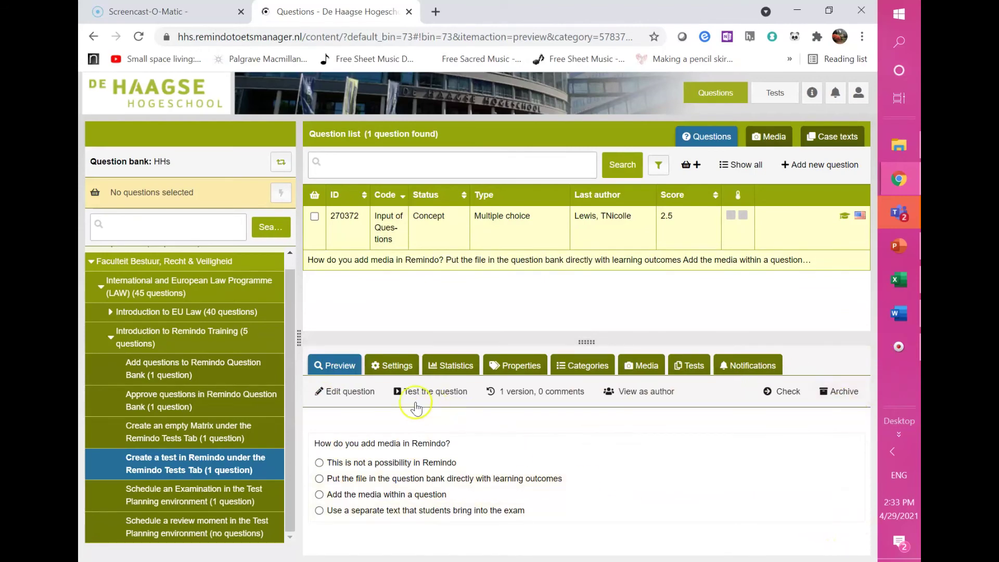
left_click(335, 364)
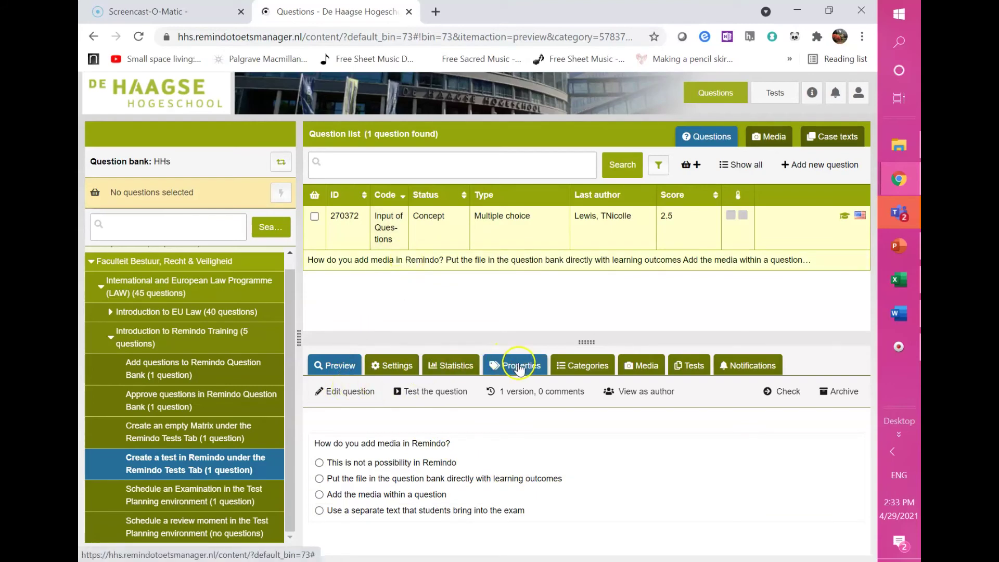
left_click(596, 367)
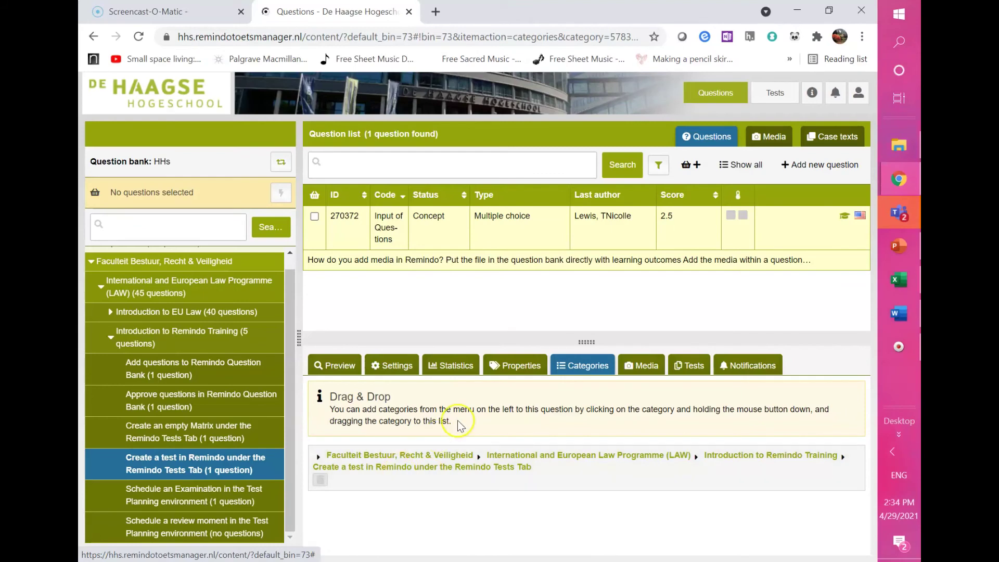
left_click(512, 371)
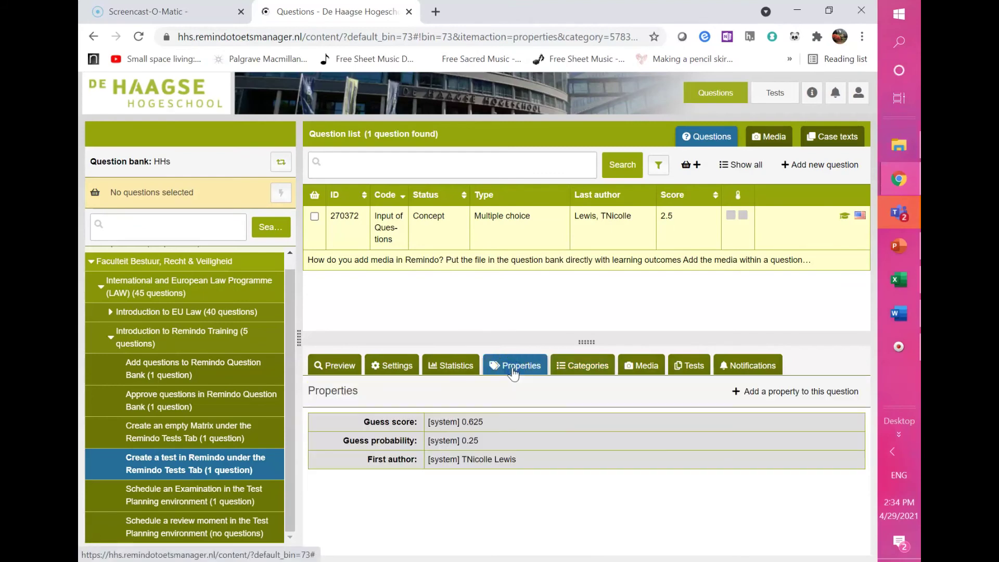
Add the Bloom's Taxonomy property with the value "Understanding - Begrijpen" to the Input of Questions question.
left_click(773, 395)
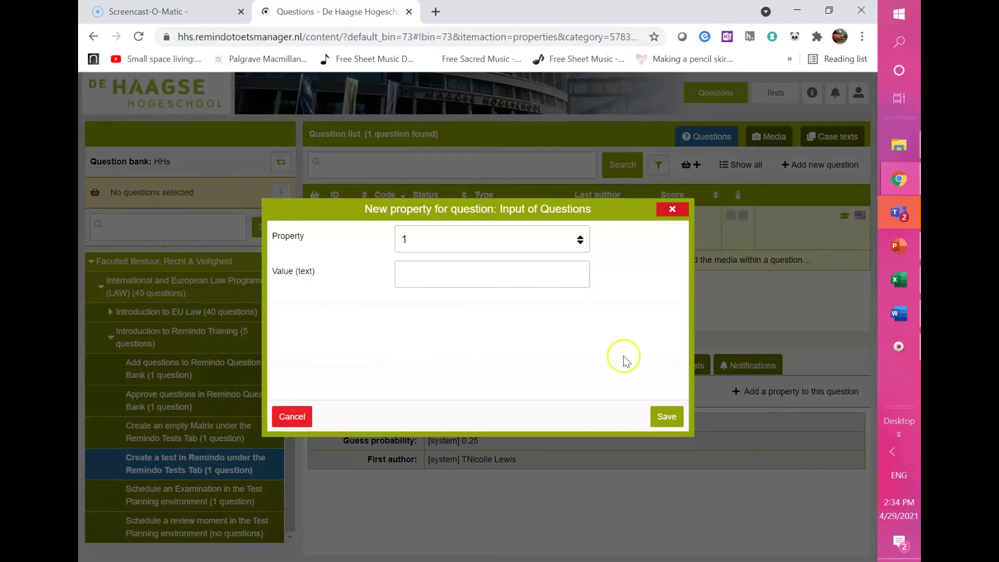
left_click(580, 240)
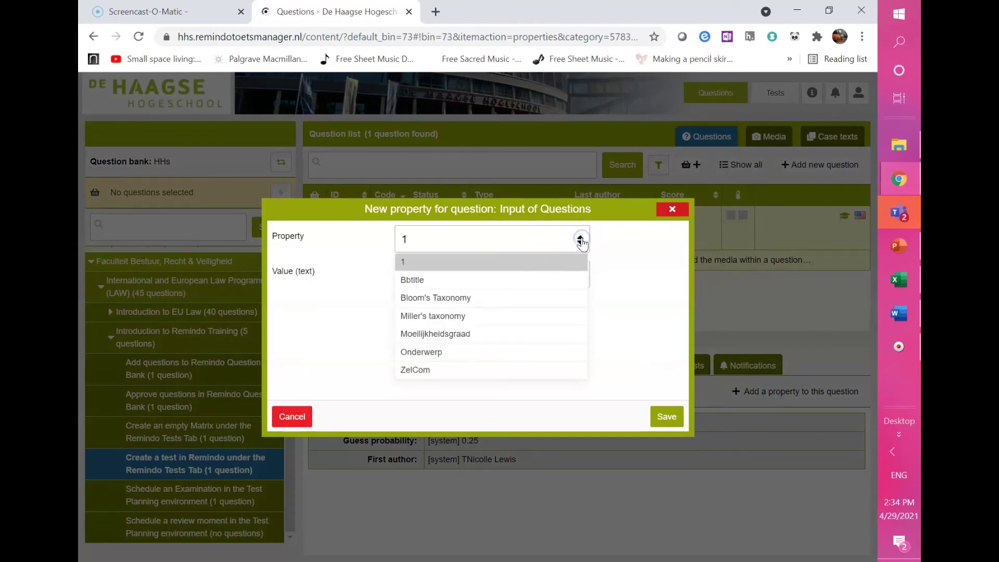
left_click(495, 297)
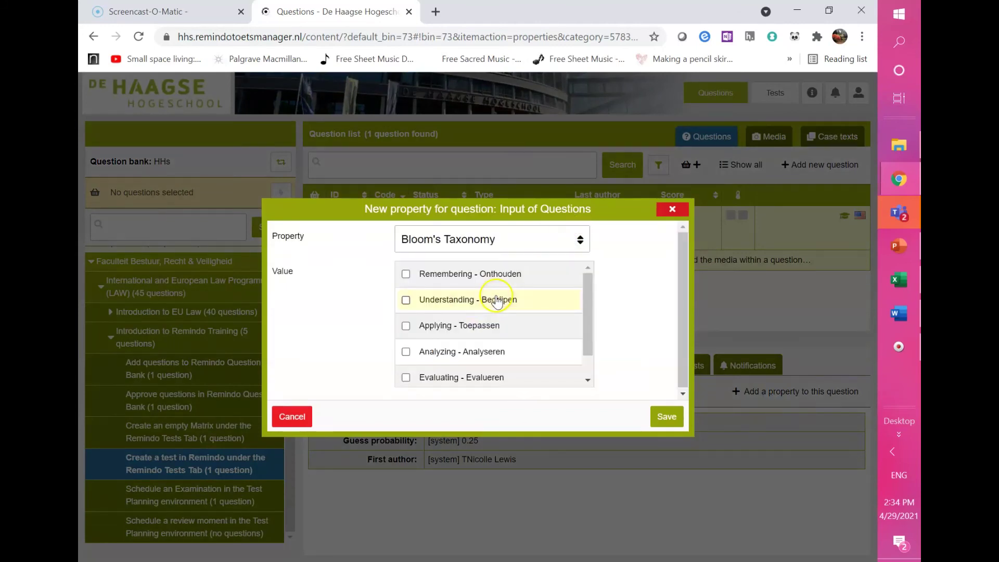
left_click(406, 300)
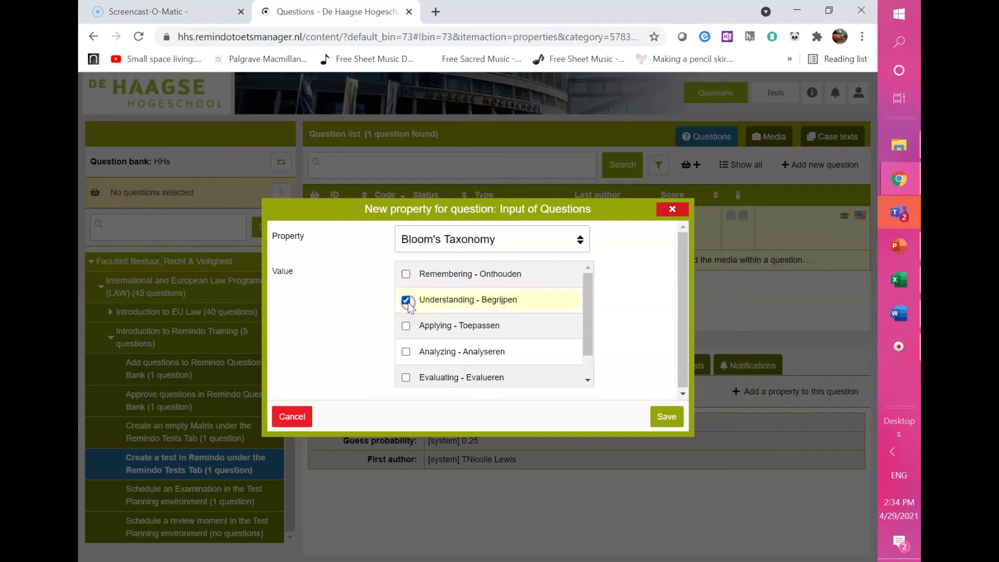
left_click(668, 417)
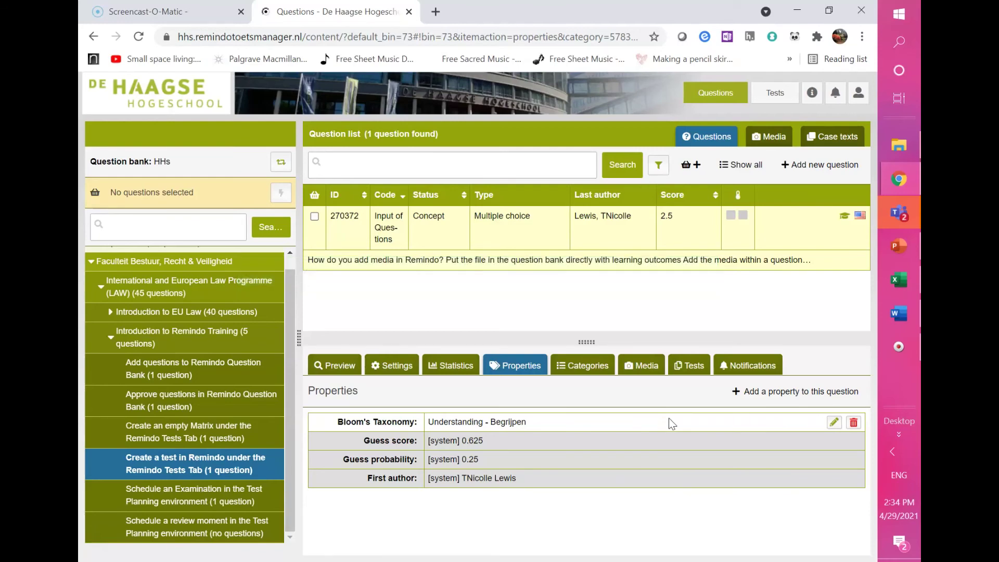
Review the media question's scoring, choices and feedback in the editor, save it without a comment, and show its preview as author.
left_click(238, 435)
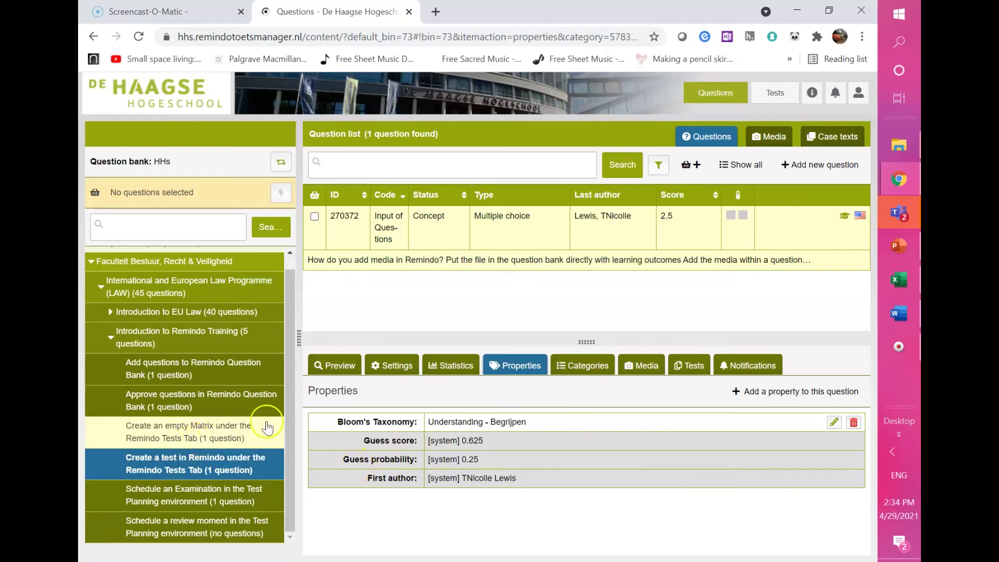
left_click(339, 366)
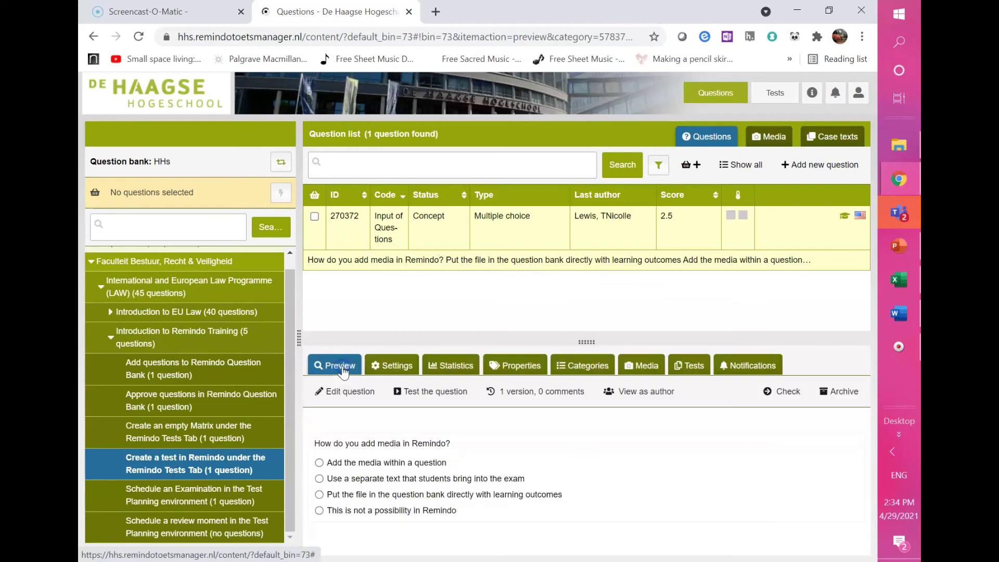
left_click(347, 393)
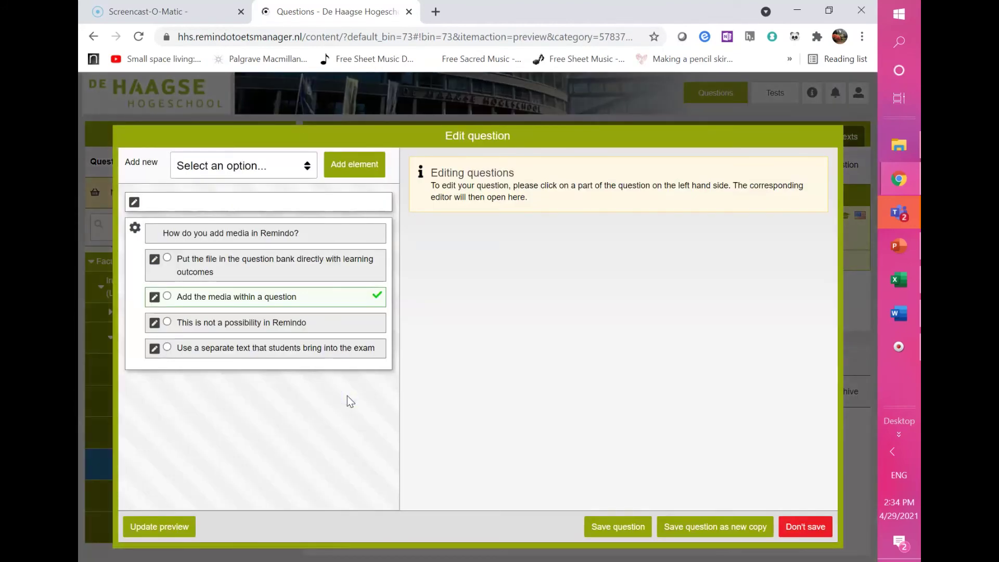
left_click(267, 302)
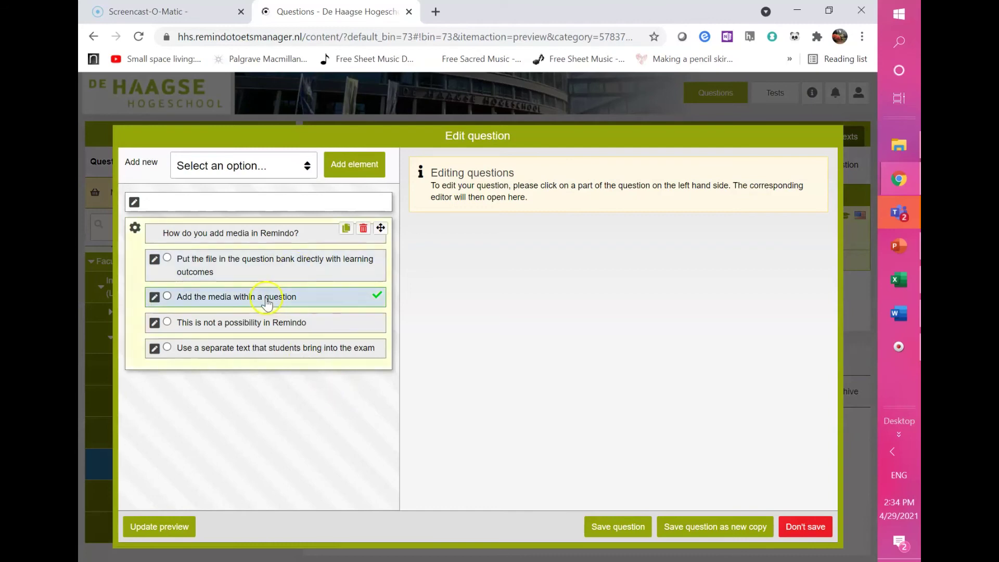
left_click(136, 231)
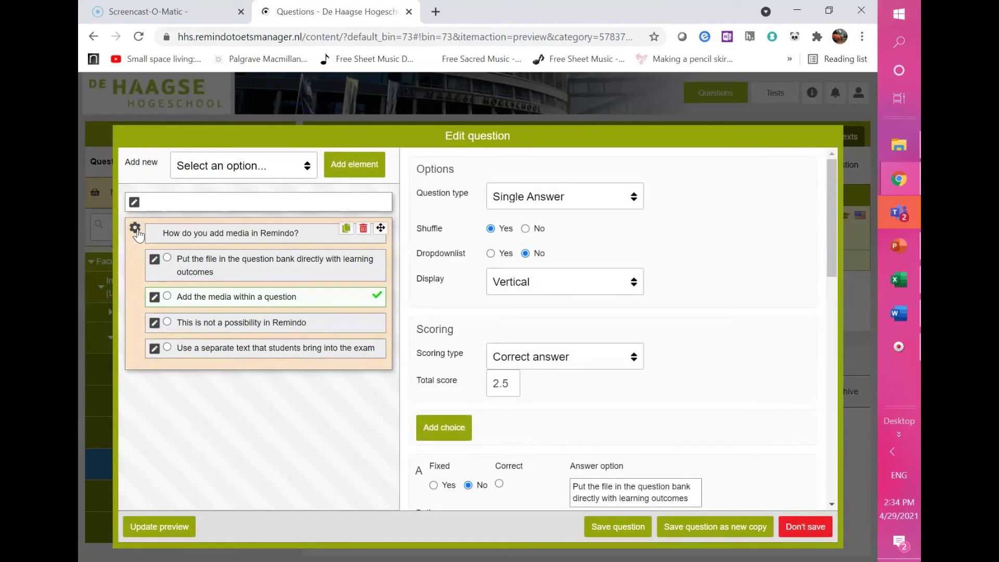
left_click(830, 198)
left_click_drag(830, 203, 830, 231)
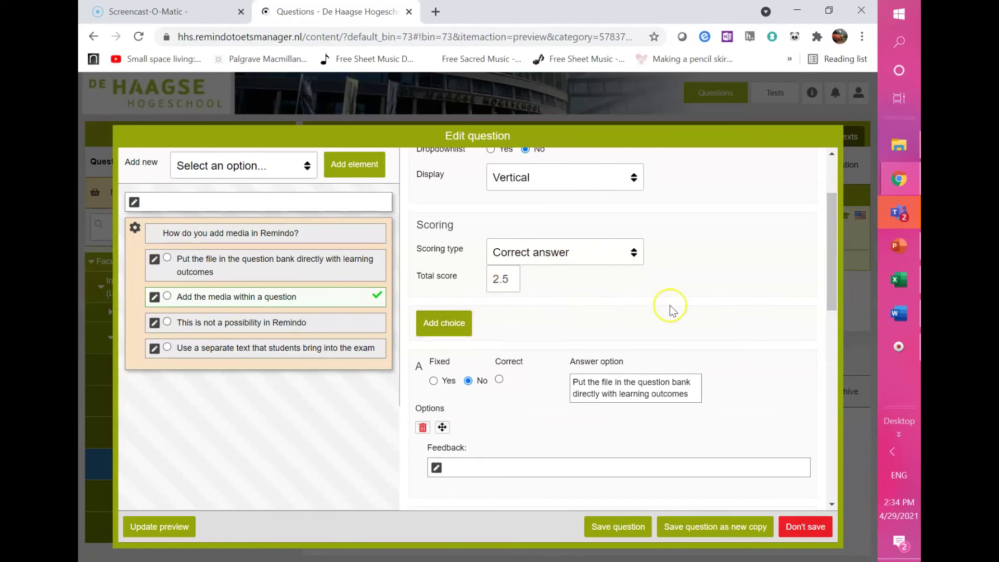
left_click_drag(830, 276, 808, 497)
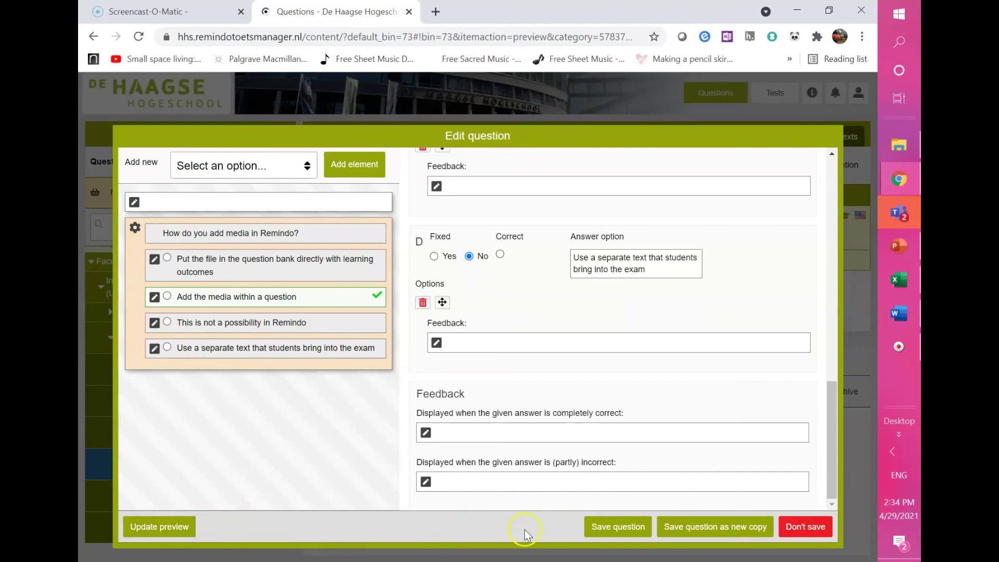
left_click(622, 525)
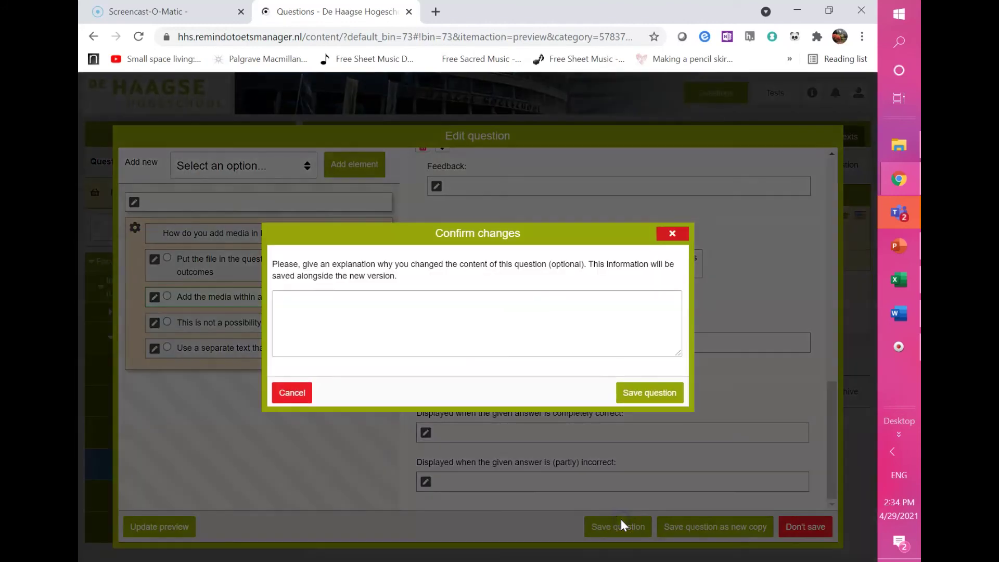
left_click(649, 396)
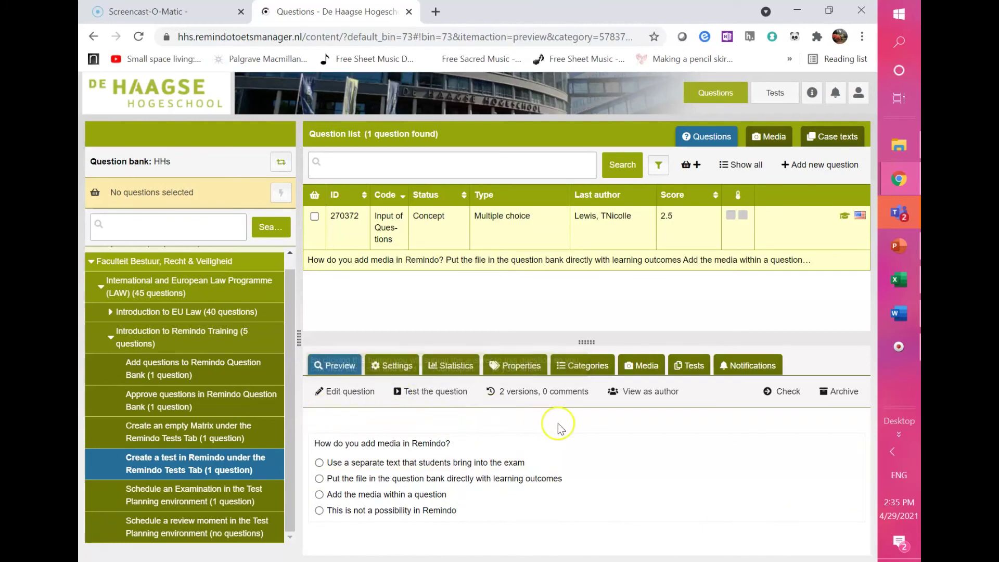
left_click(652, 394)
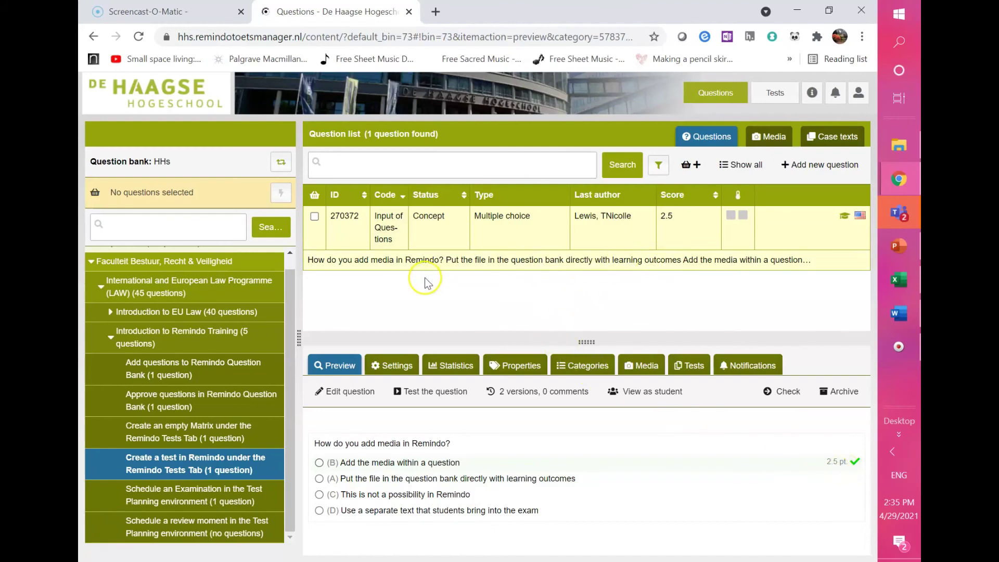
While editing the question text, upload ch2-haraway-staying-with-trouble.pdf to the media library, keeping the default copyright setting and no usage restrictions.
left_click(345, 393)
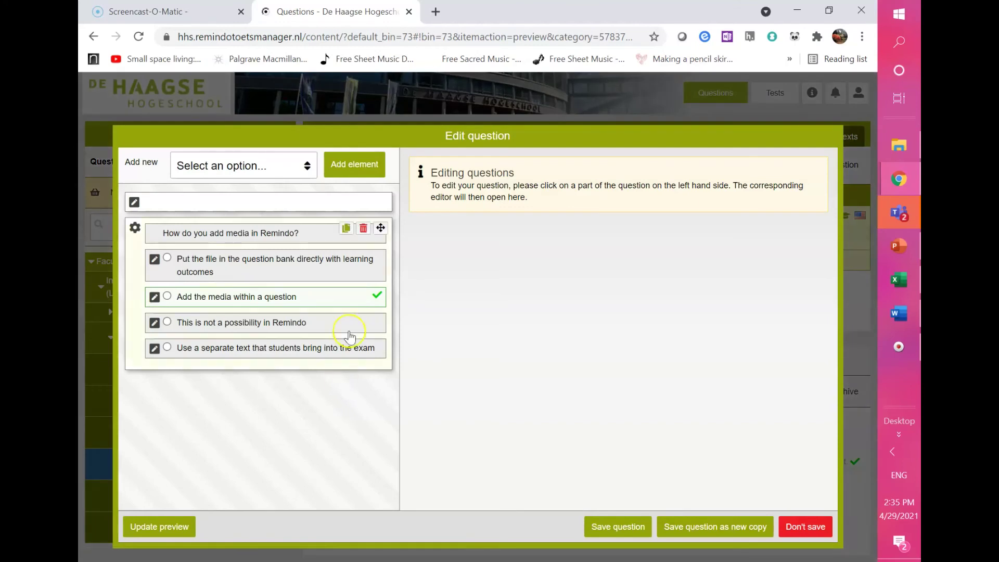
left_click(244, 234)
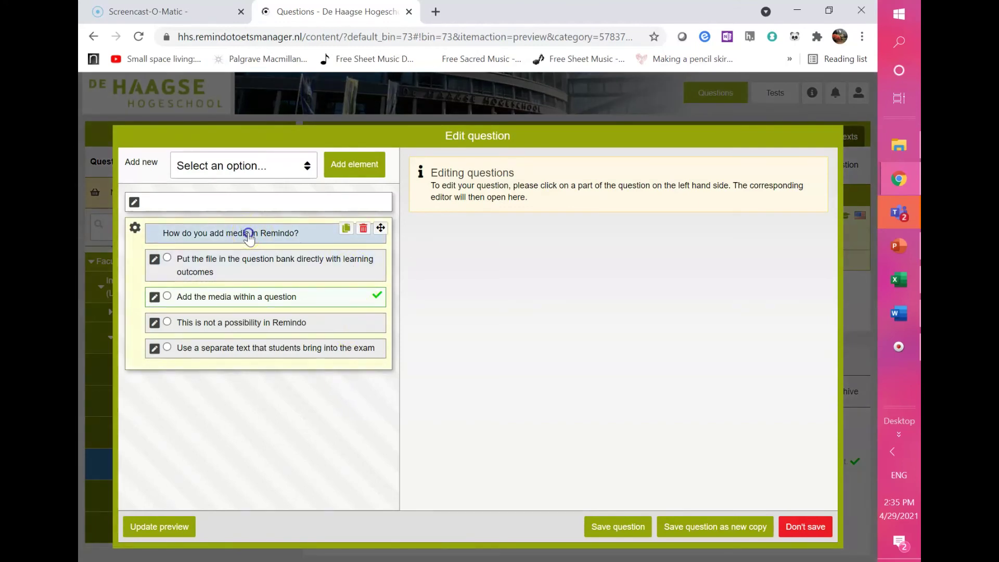
left_click(249, 234)
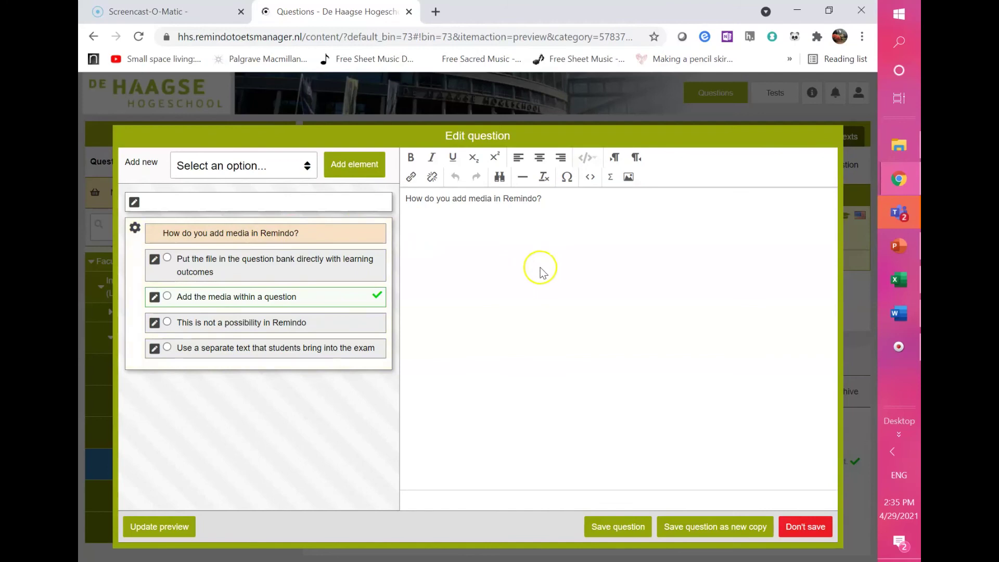
left_click(629, 178)
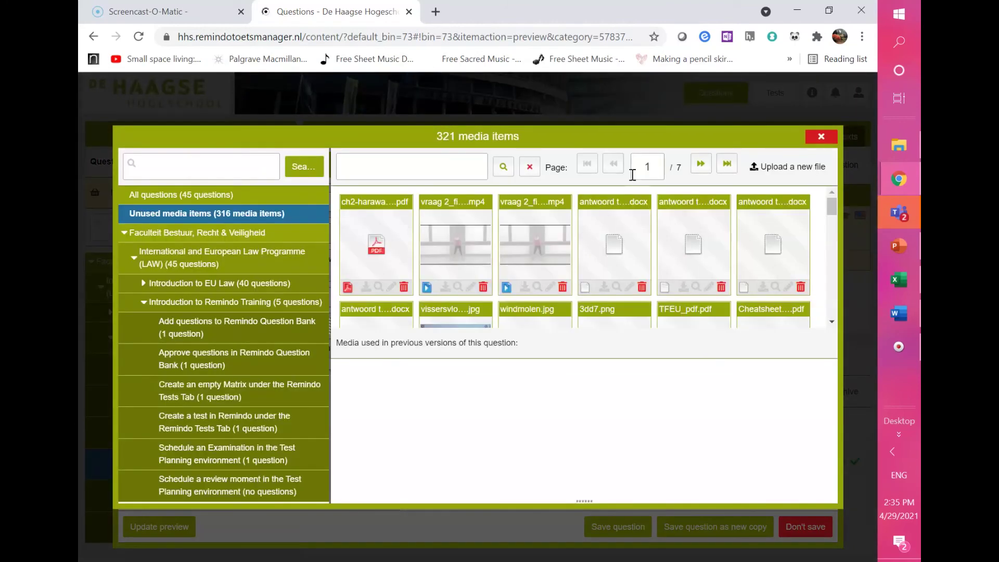
left_click(794, 165)
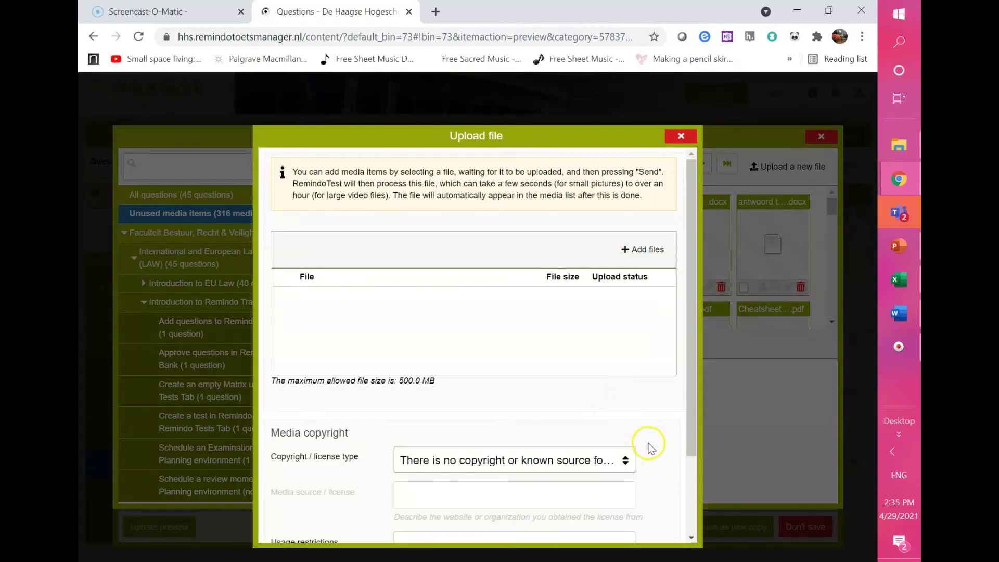
left_click(636, 254)
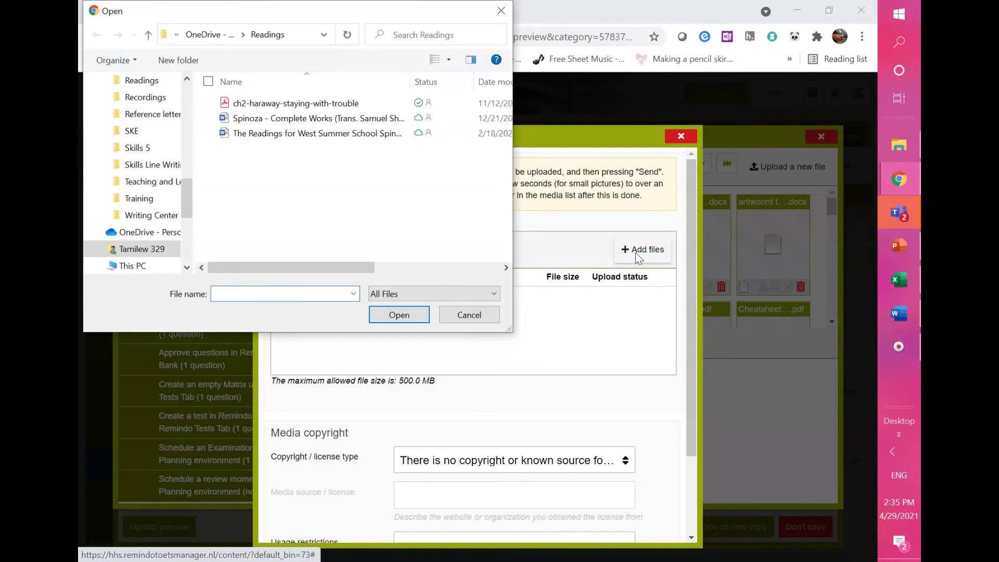
left_click(291, 103)
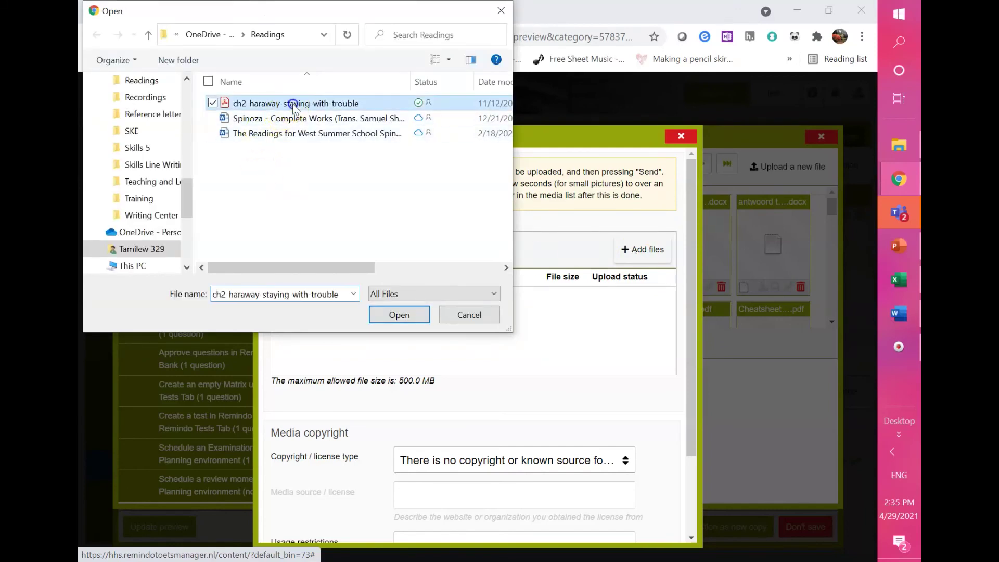
left_click(400, 316)
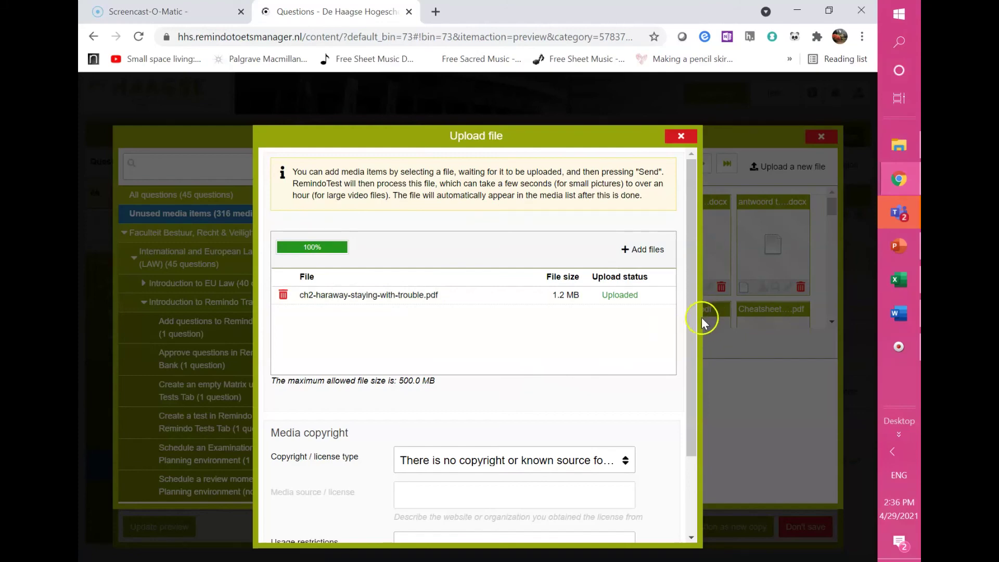
left_click(689, 350)
left_click_drag(689, 349, 657, 482)
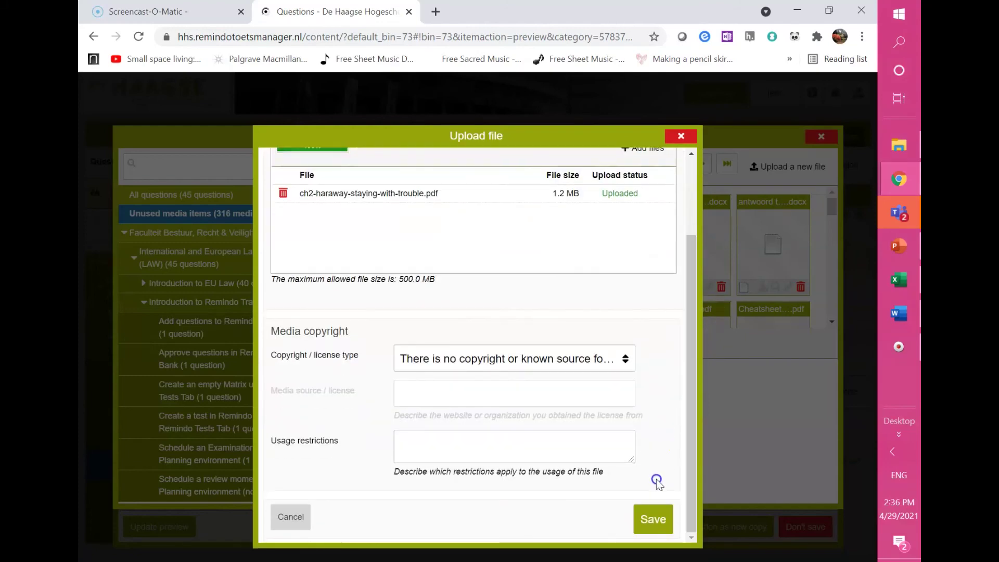
left_click(656, 519)
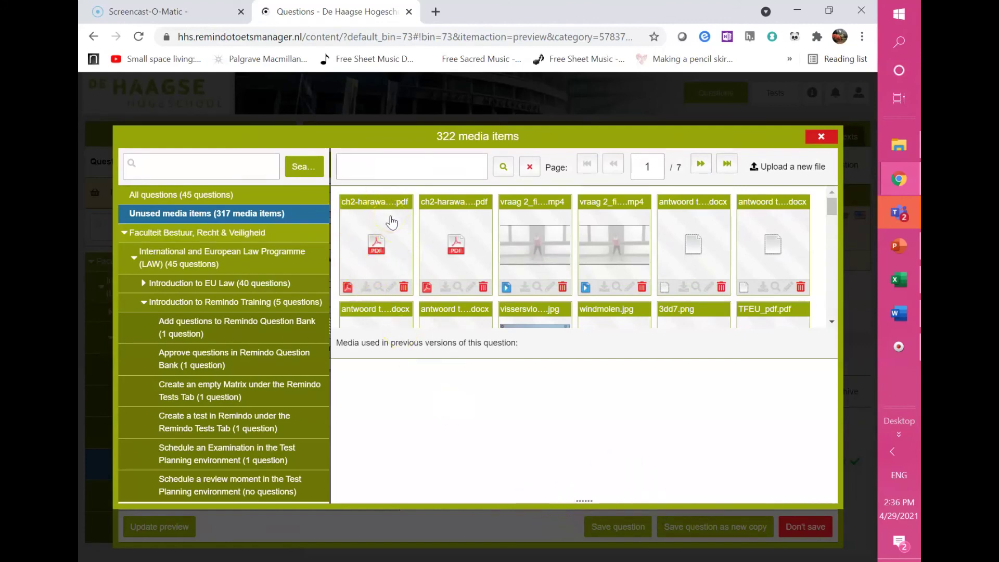
left_click(805, 184)
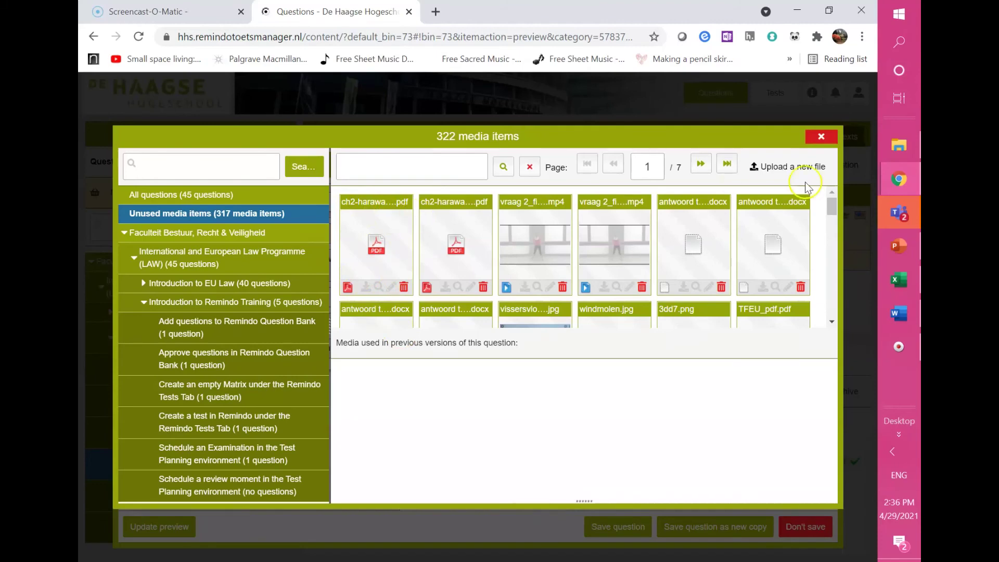
left_click(822, 137)
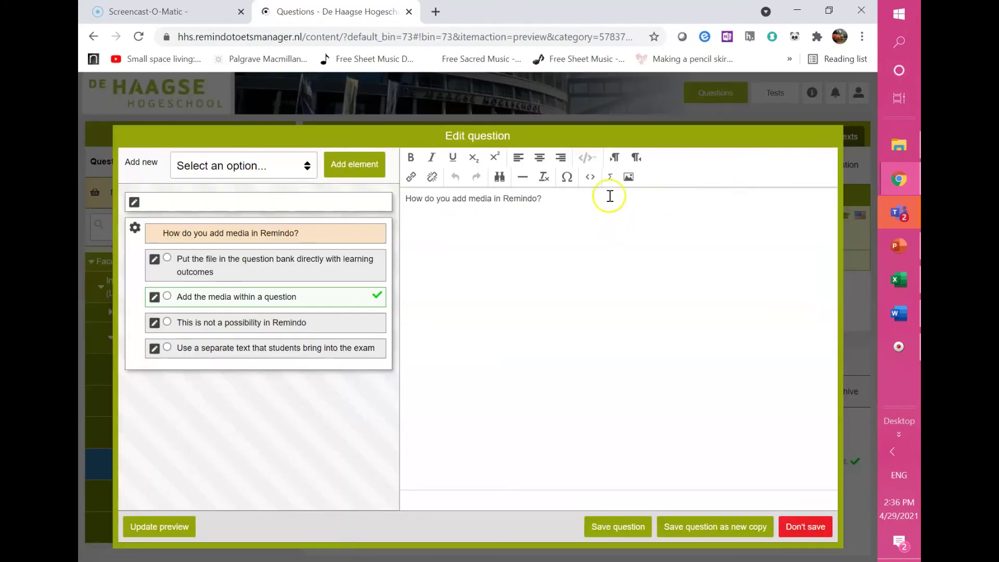
Insert the uploaded PDF into the question text with the description "Reading for the question" and Left (no text flow) positioning, and save the question without a comment.
left_click(628, 178)
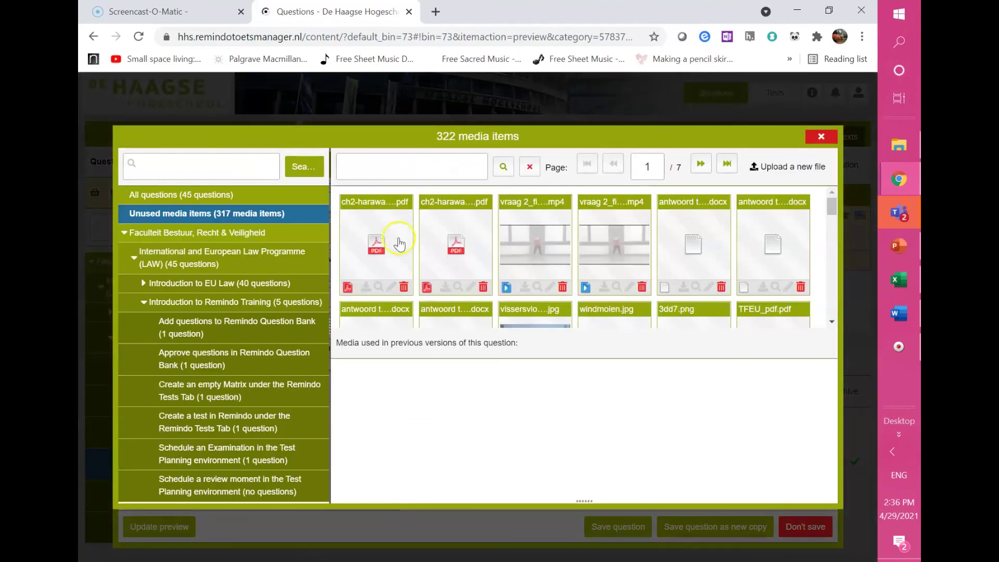
left_click(358, 247)
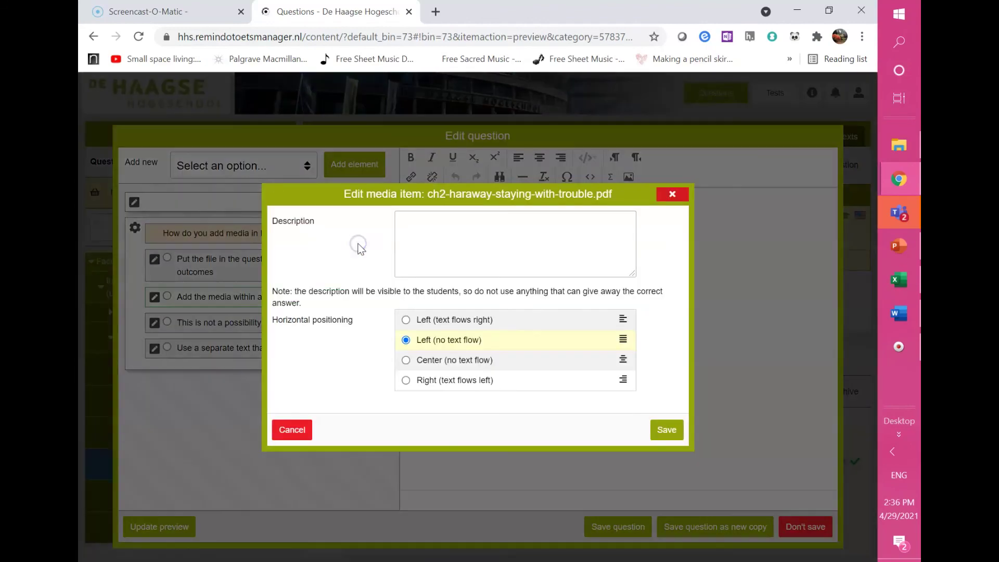
left_click(411, 232)
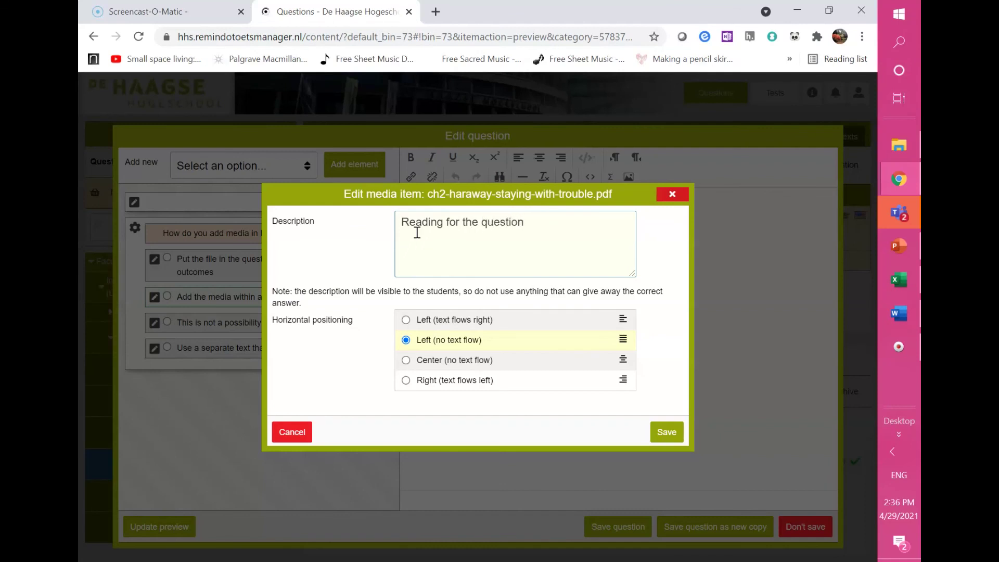
left_click(404, 341)
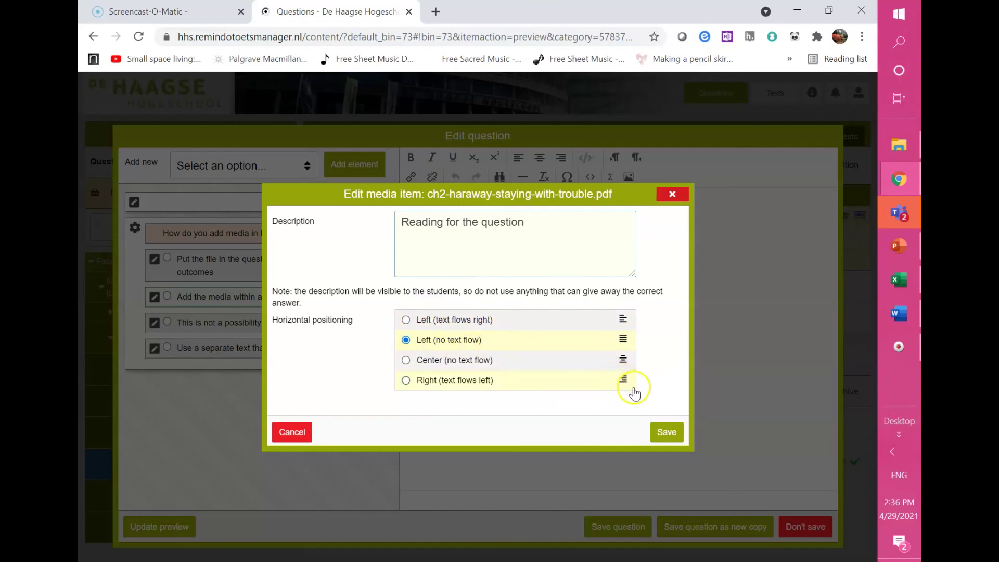
left_click(663, 439)
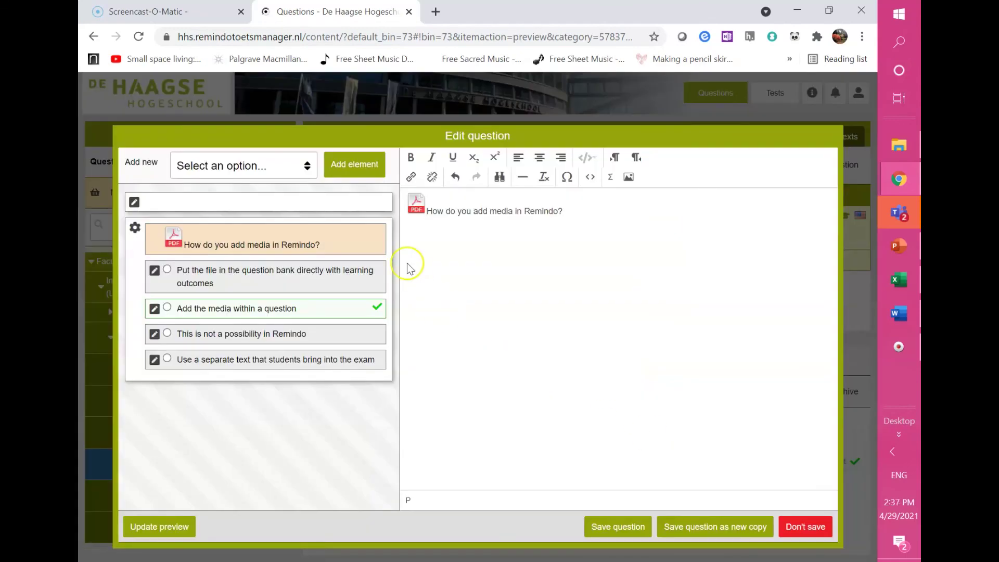
left_click(418, 214)
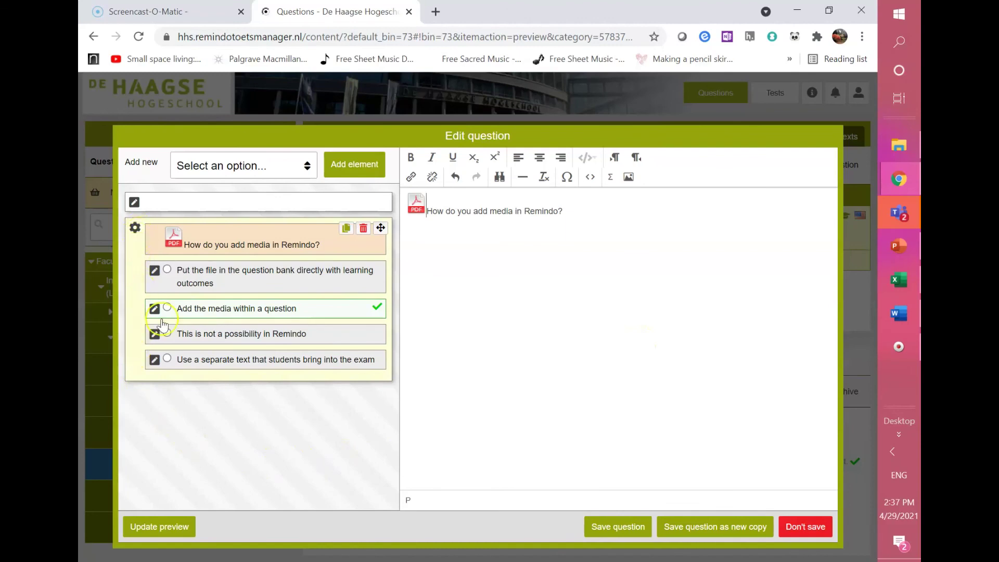
left_click(601, 527)
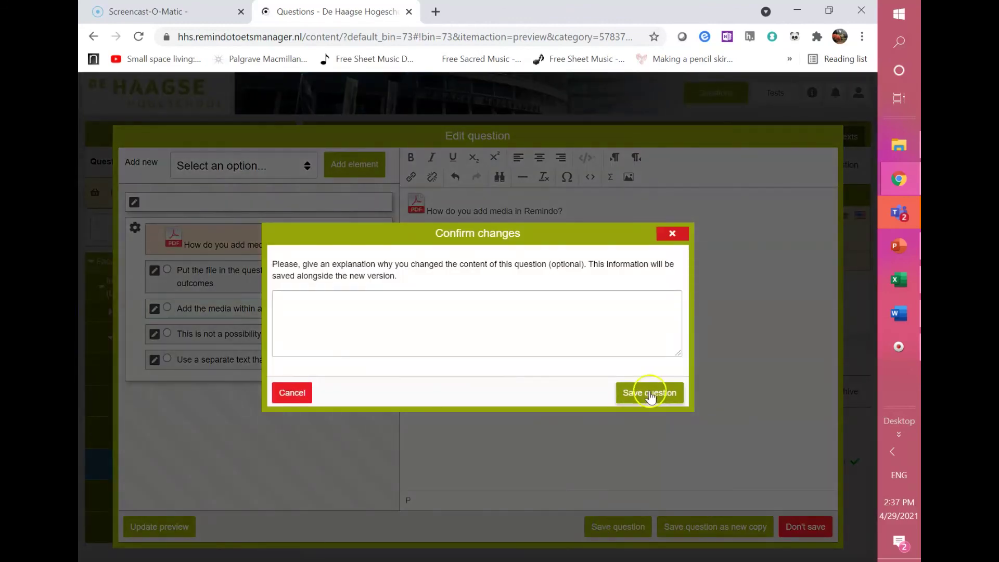
left_click(650, 394)
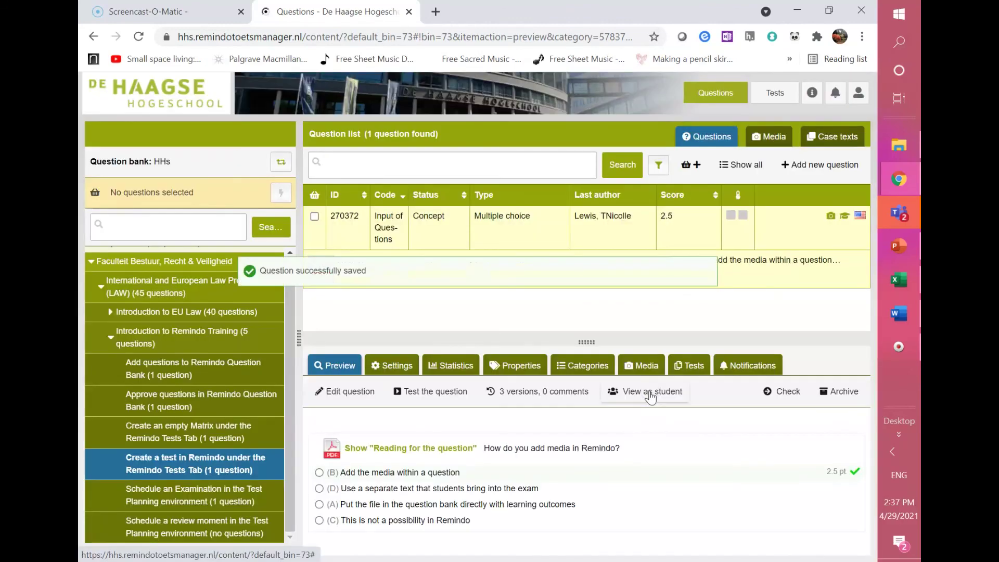
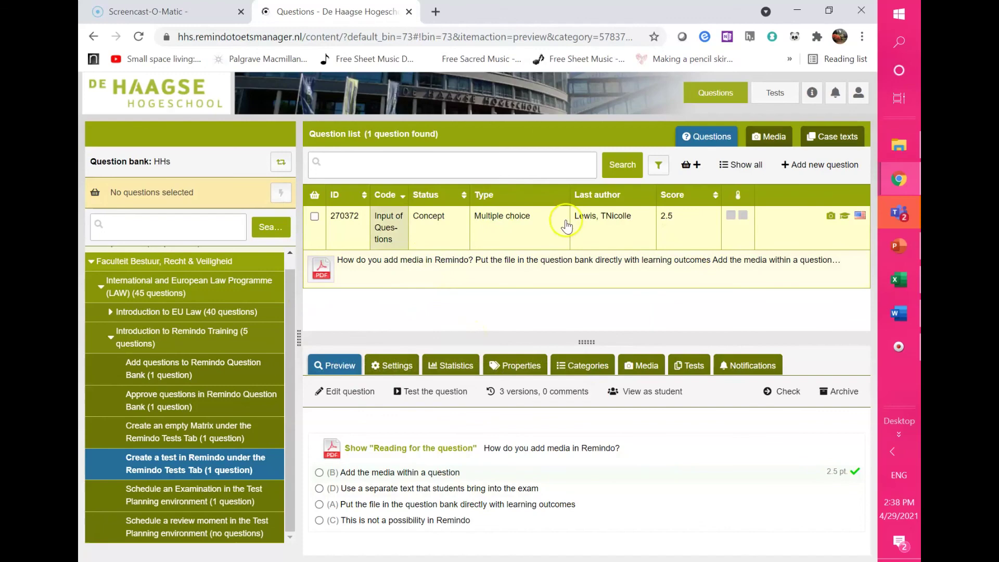
Review the media question's Bloom's Taxonomy property and its category assignment.
left_click(516, 369)
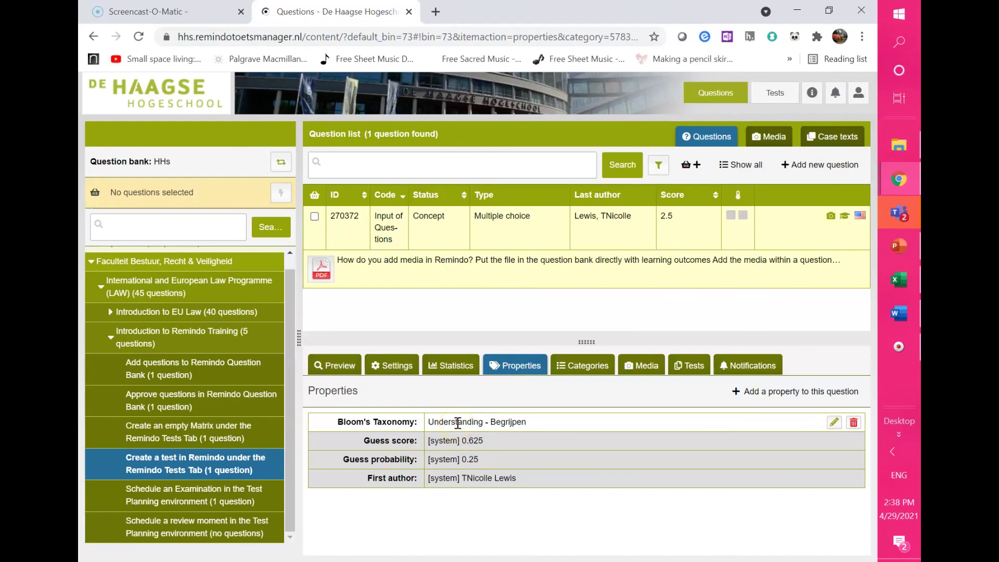
left_click(586, 369)
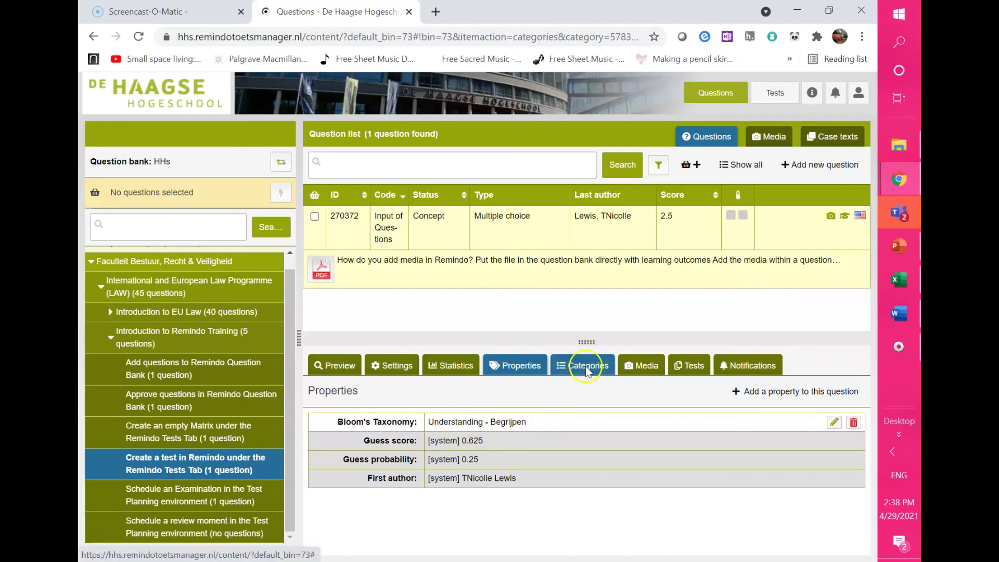
left_click_drag(150, 479, 377, 480)
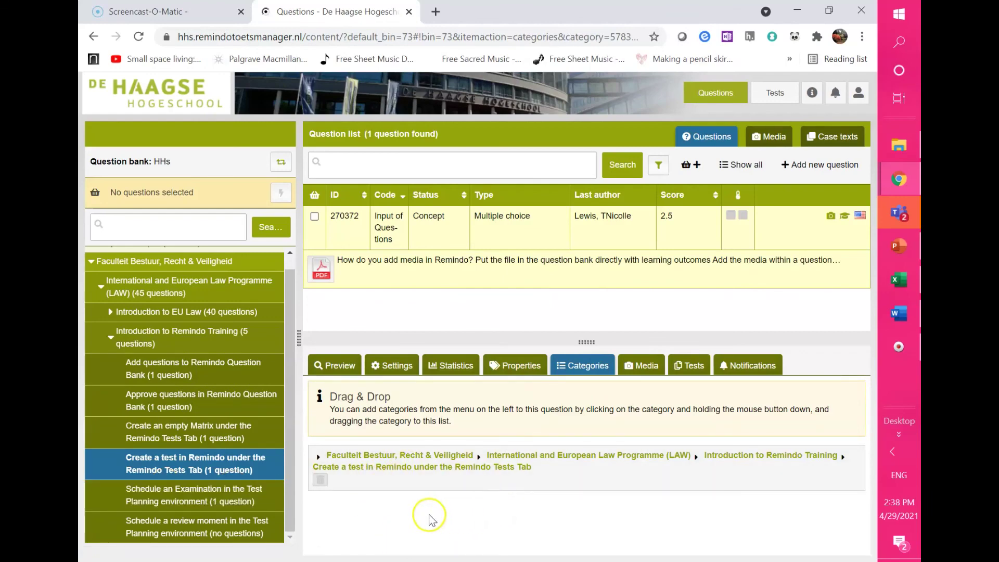
mouse_move(180, 484)
left_mouse_down()
mouse_move(377, 540)
mouse_move(182, 495)
left_mouse_up()
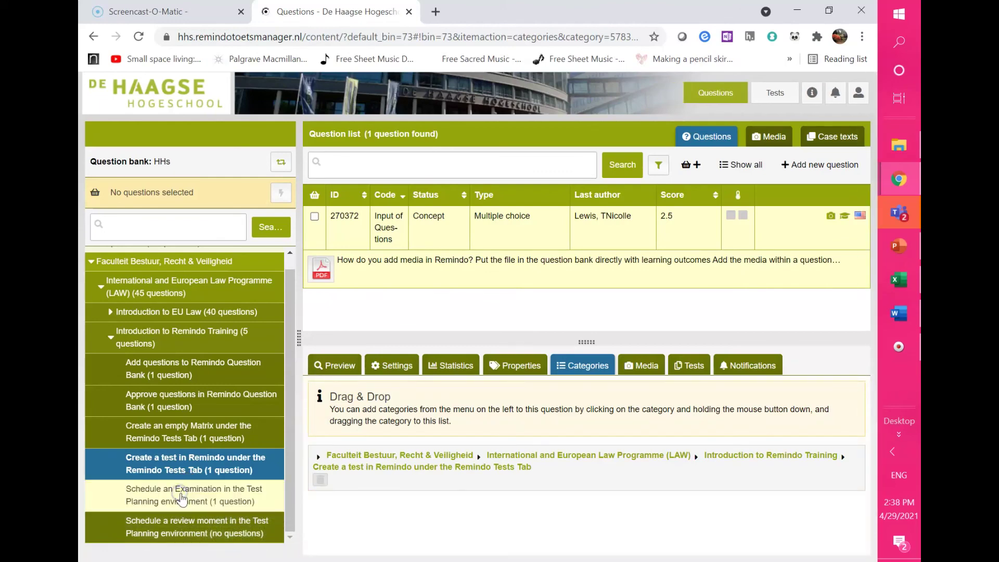
left_click(515, 375)
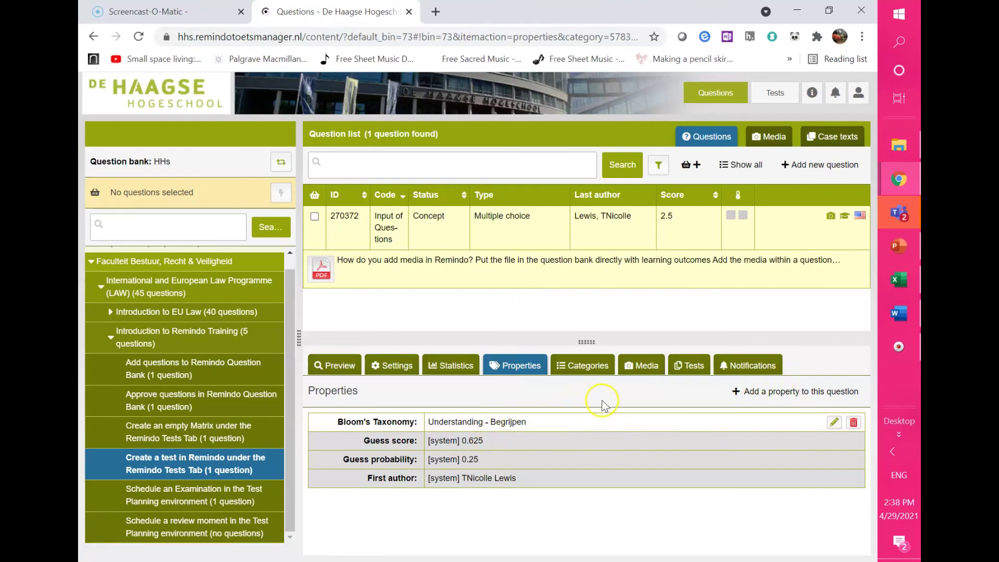
Preview the question as a student, test it with the answer "Put the file in the question bank directly with learning outcomes", and review the result.
left_click(332, 370)
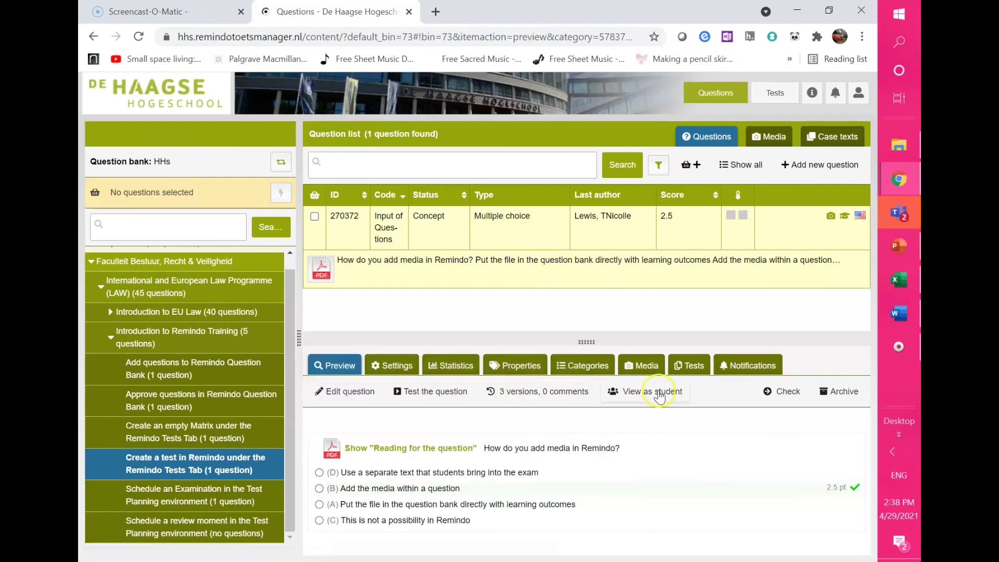
left_click(659, 396)
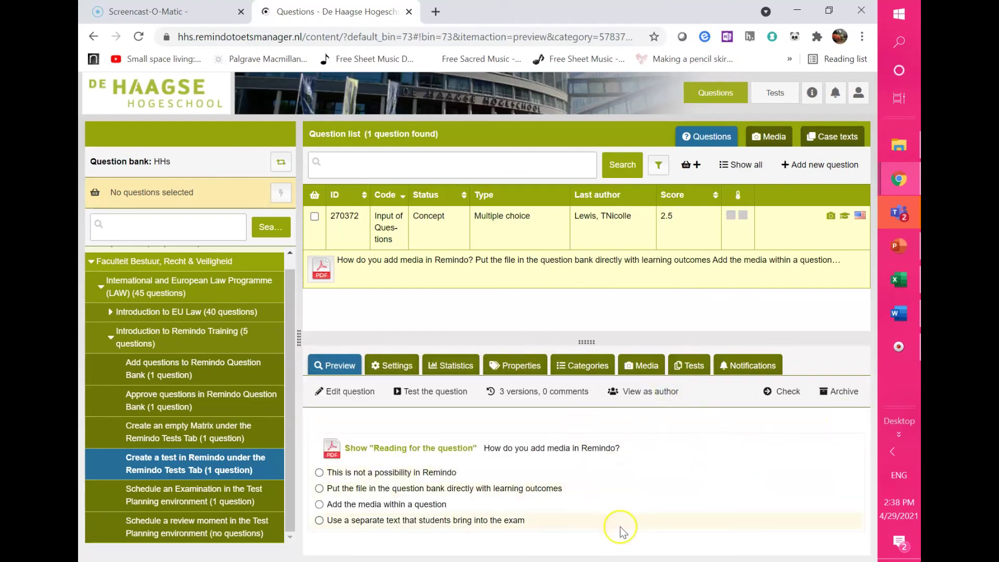
left_click(320, 489)
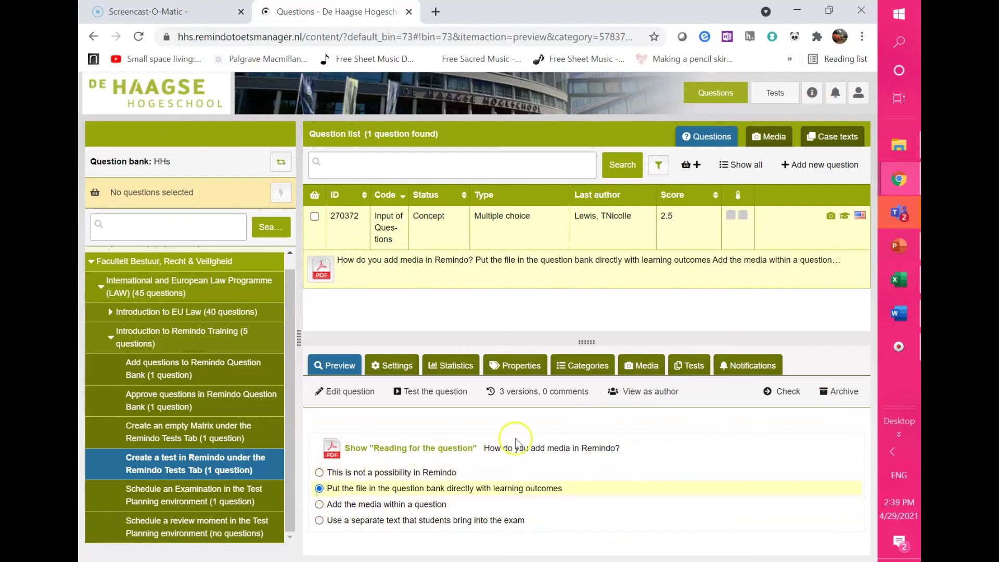
left_click(433, 392)
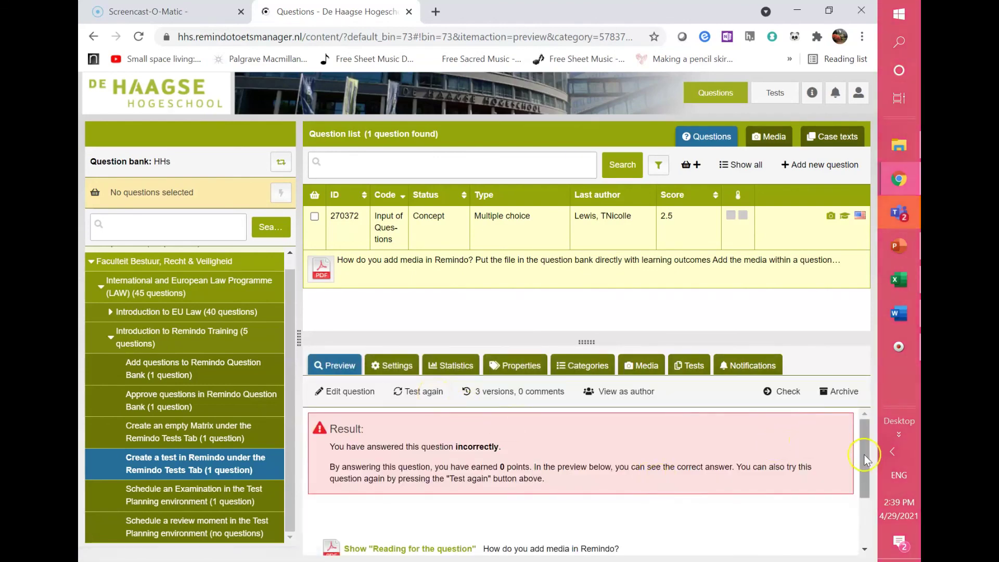
left_click_drag(869, 458, 866, 561)
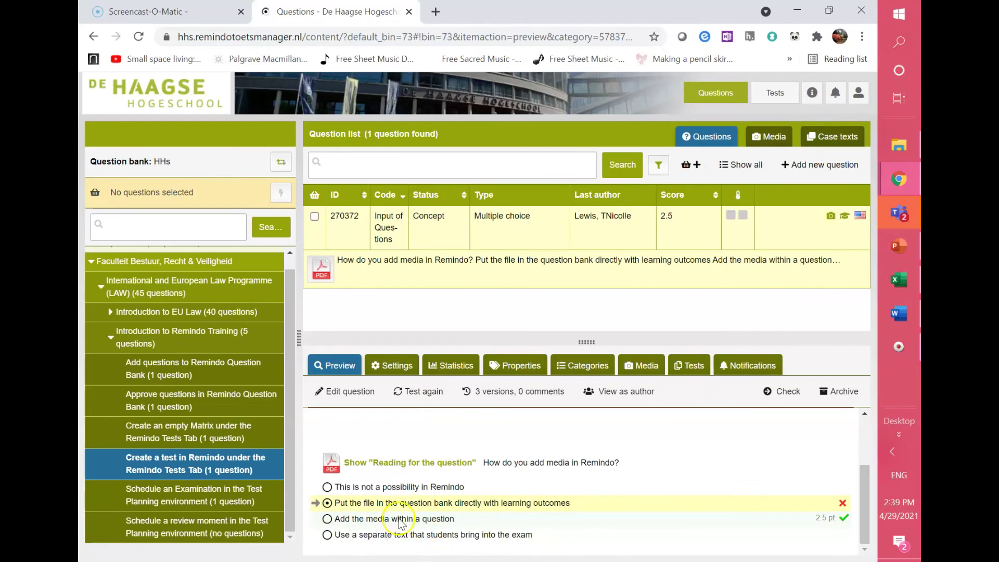